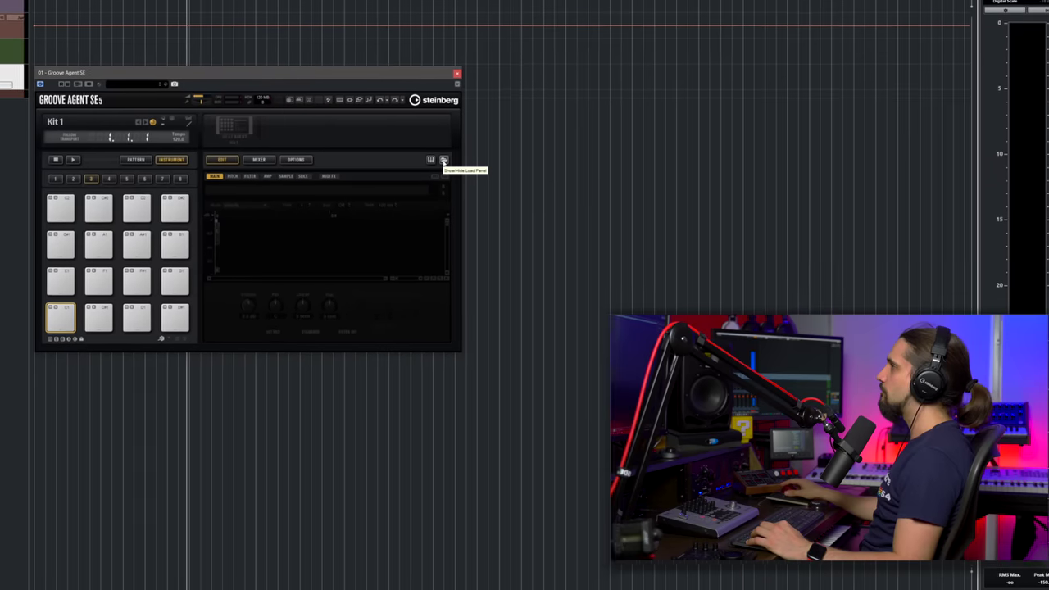
Show the load panel and browse to the Dom Akai XR10 sample folder among the browser's favourite locations.
left_click(443, 159)
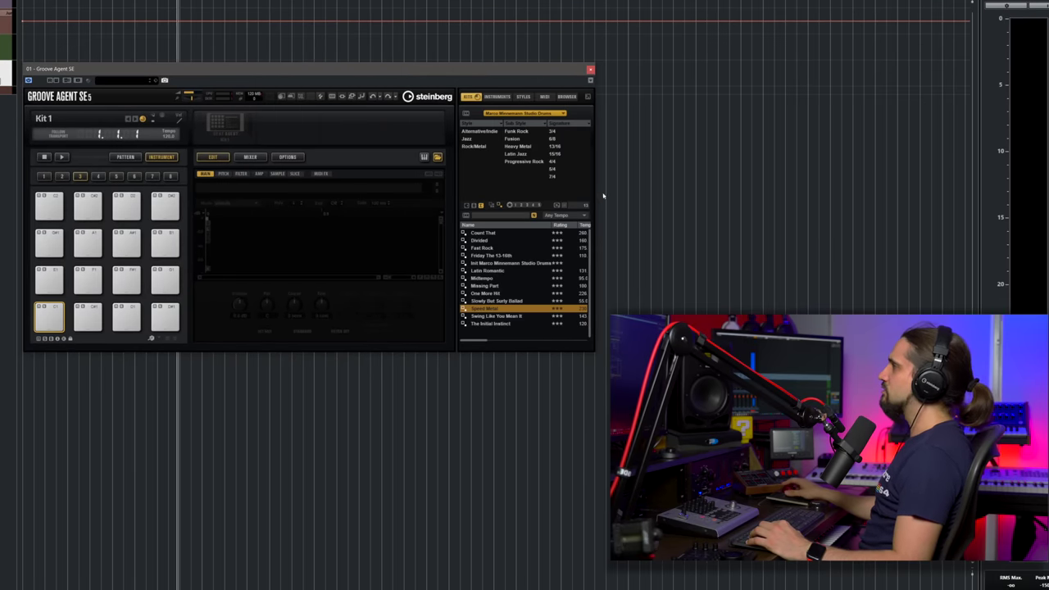
left_click(497, 96)
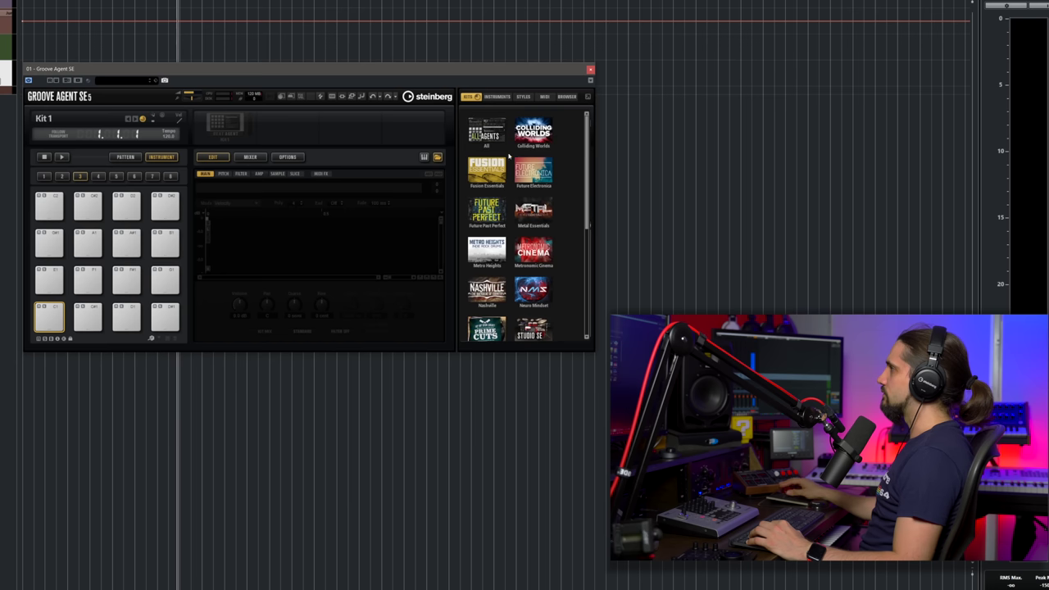
left_click(468, 97)
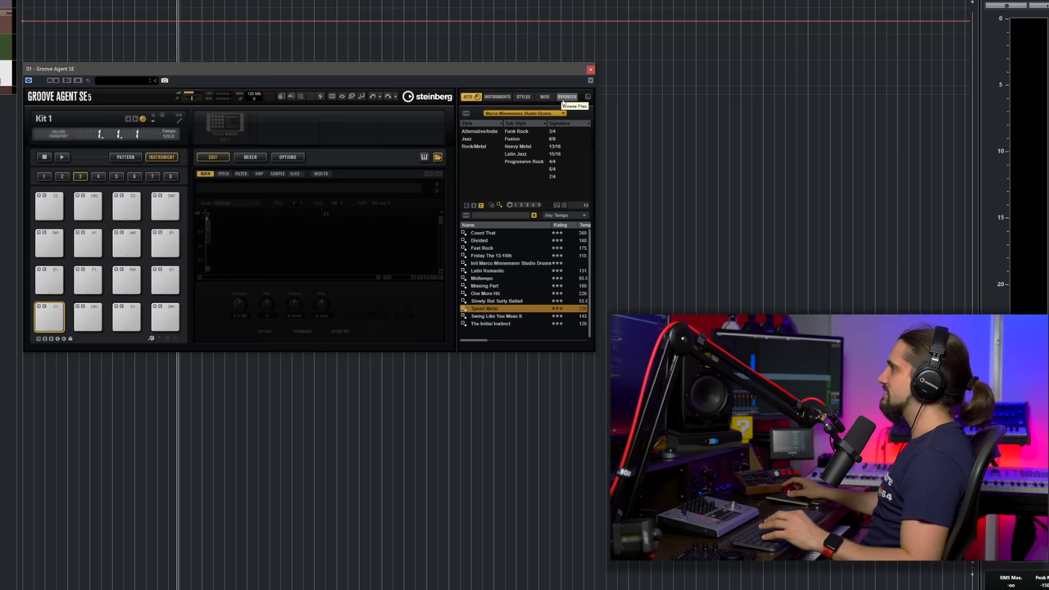
left_click(564, 97)
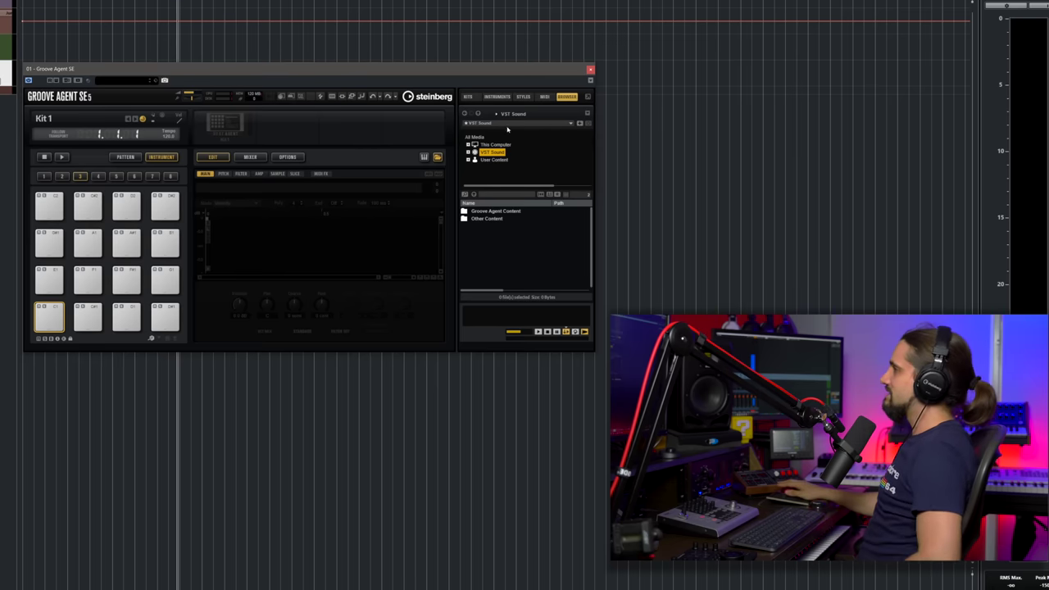
left_click(571, 123)
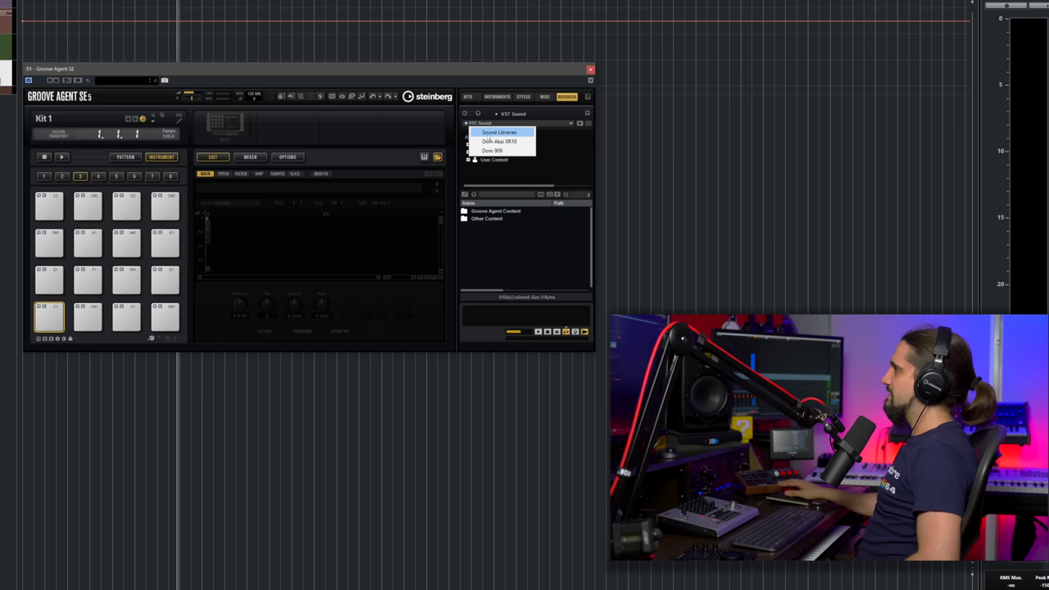
left_click(504, 142)
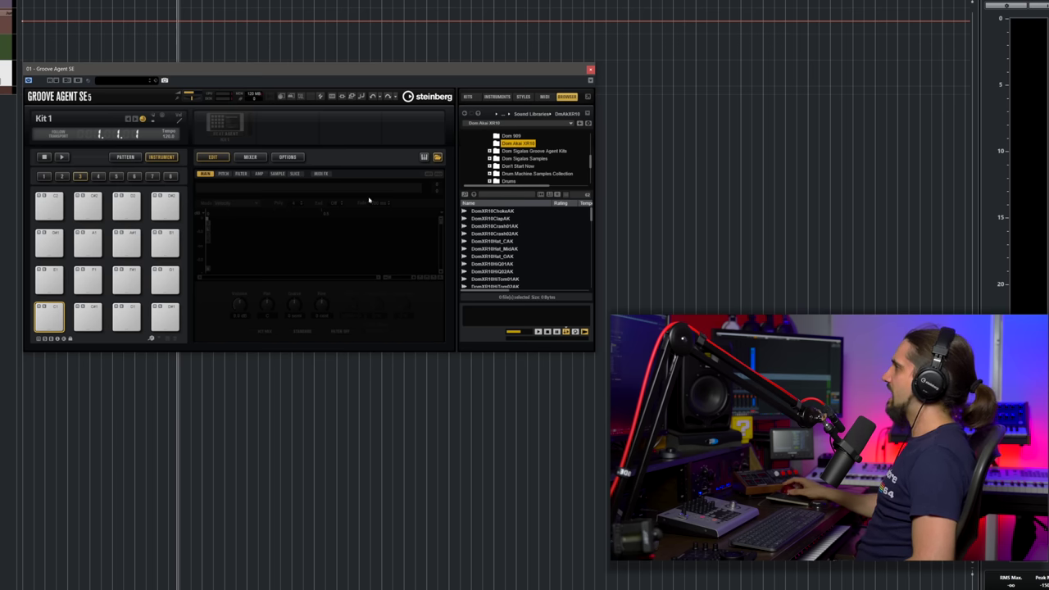
Audition the Dom Akai XR10 samples one after another, from DomXR10Hat_CAK through the kicks to the low toms.
left_click(482, 241)
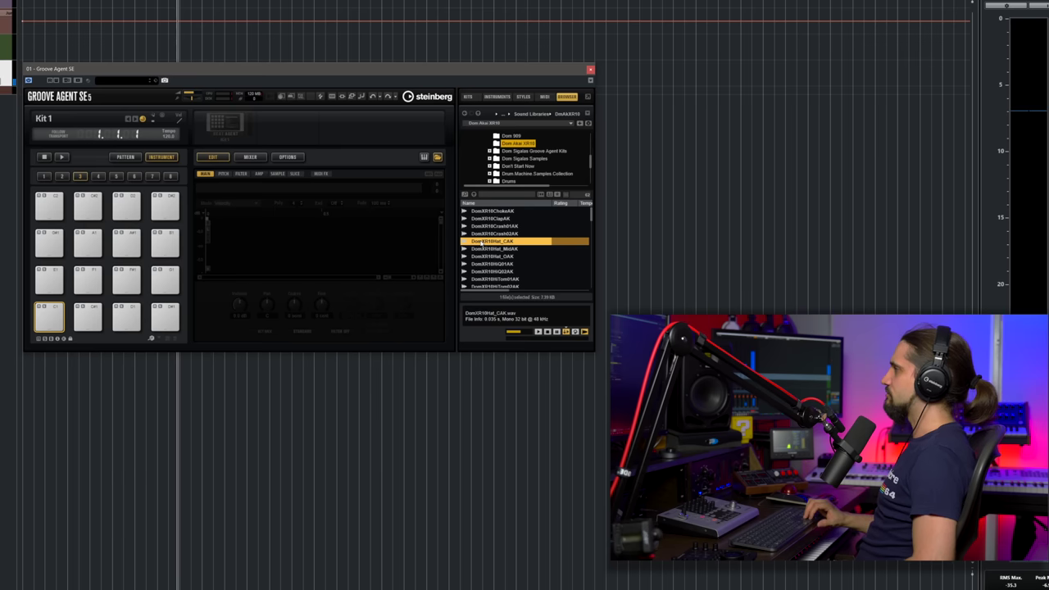
key("Down")
key("Down")
key("Down")
key("Down")
key("Down")
key("Down")
key("Down")
key("Down")
key("Down")
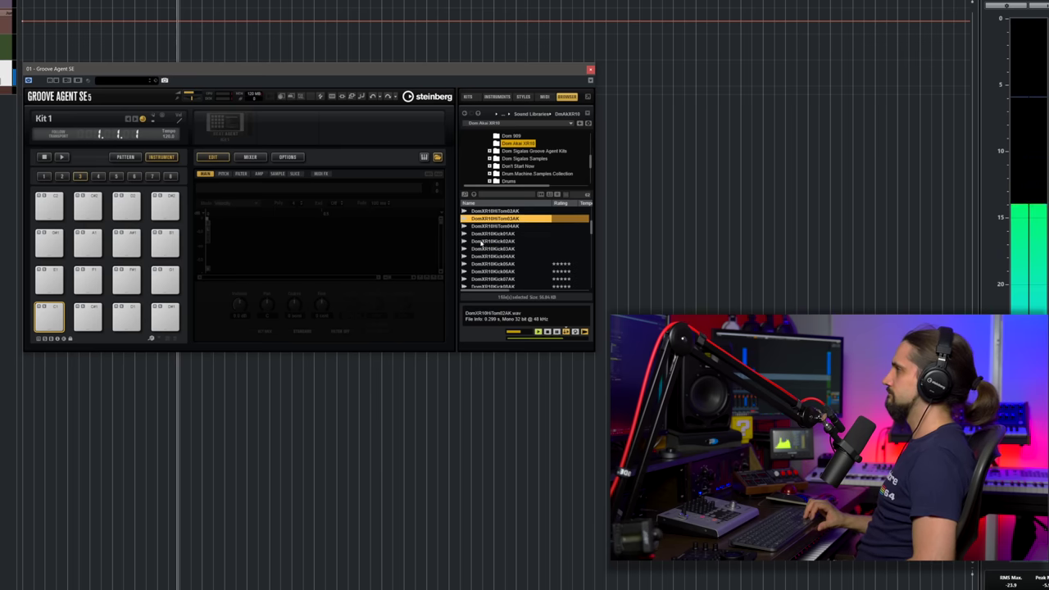
key("Down")
key("Down")
key("Down")
key("Down")
key("Down")
key("Down")
key("Down")
key("Down")
key("Down")
key("Down")
key("Down")
key("Down")
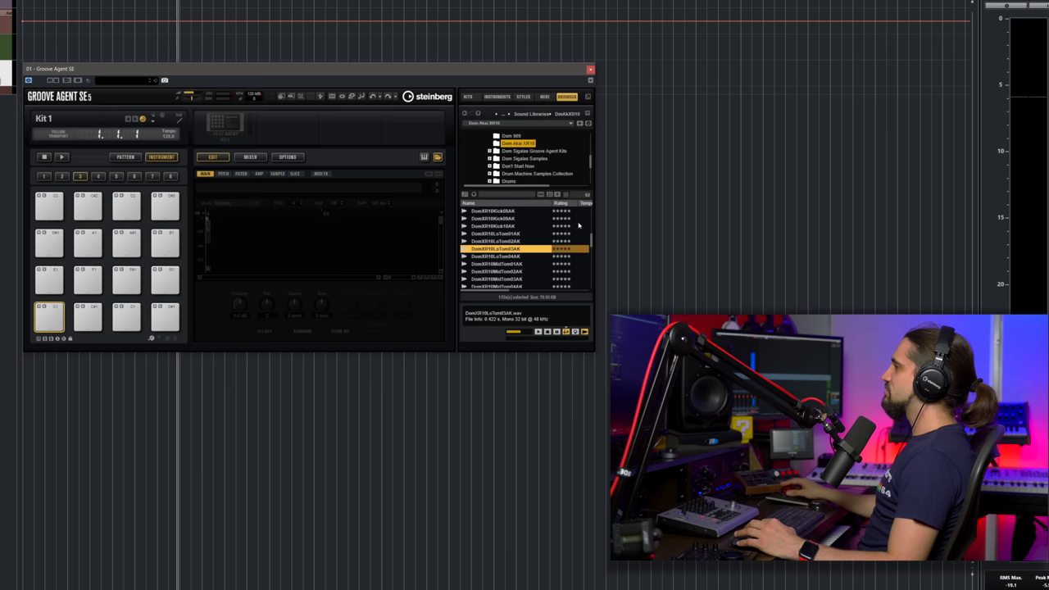
Go back through the low toms and kicks and assign DomXR10Kick07AK to the C1 pad.
scroll(588, 242, "up", 1)
left_click(503, 235)
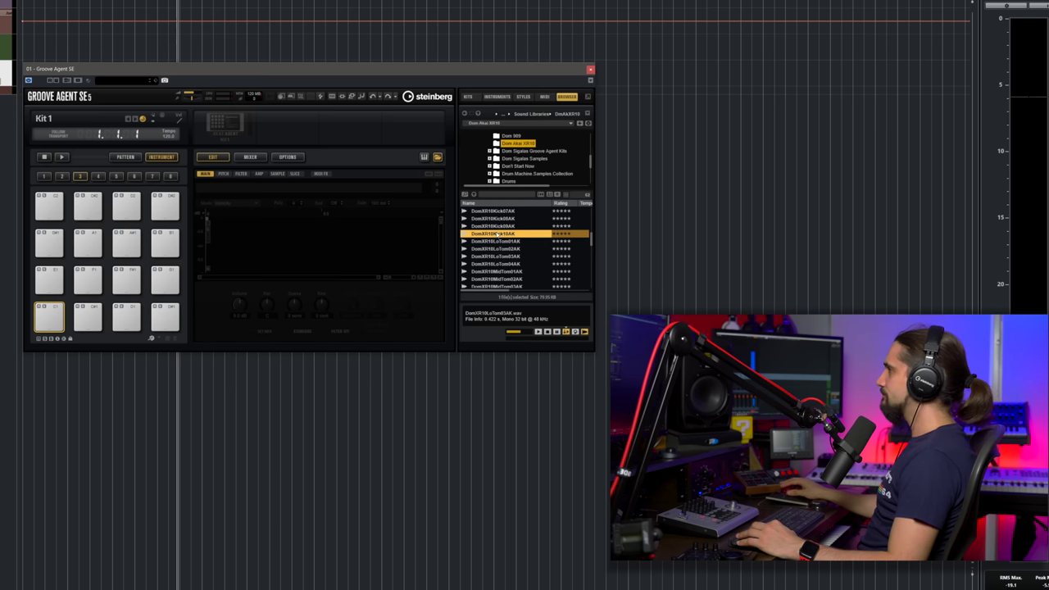
key("Down")
key("Down")
key("Down")
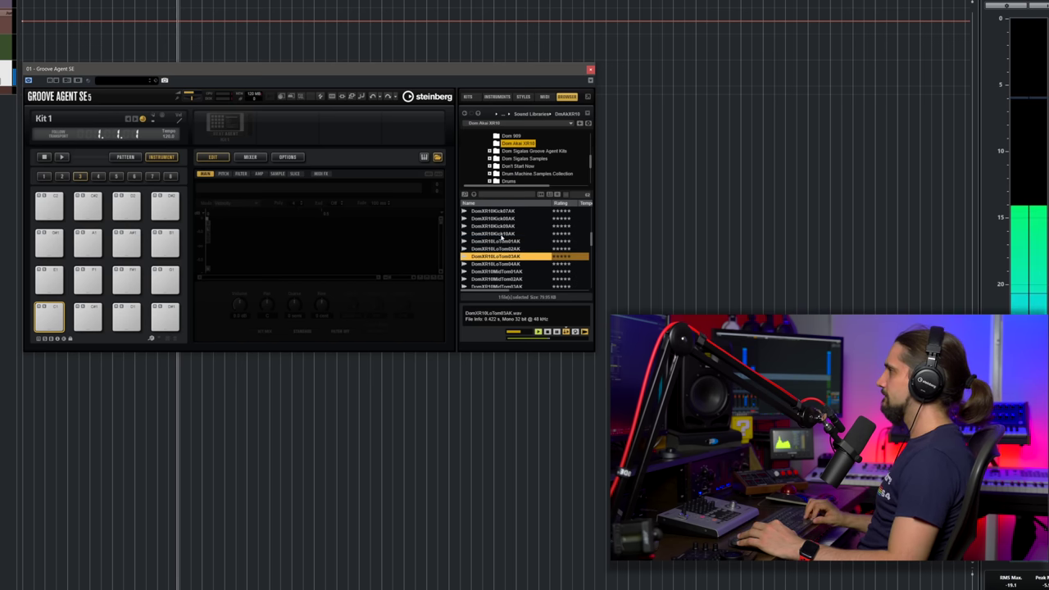
key("Up")
key("Up")
key("Up")
key("Up")
key("Up")
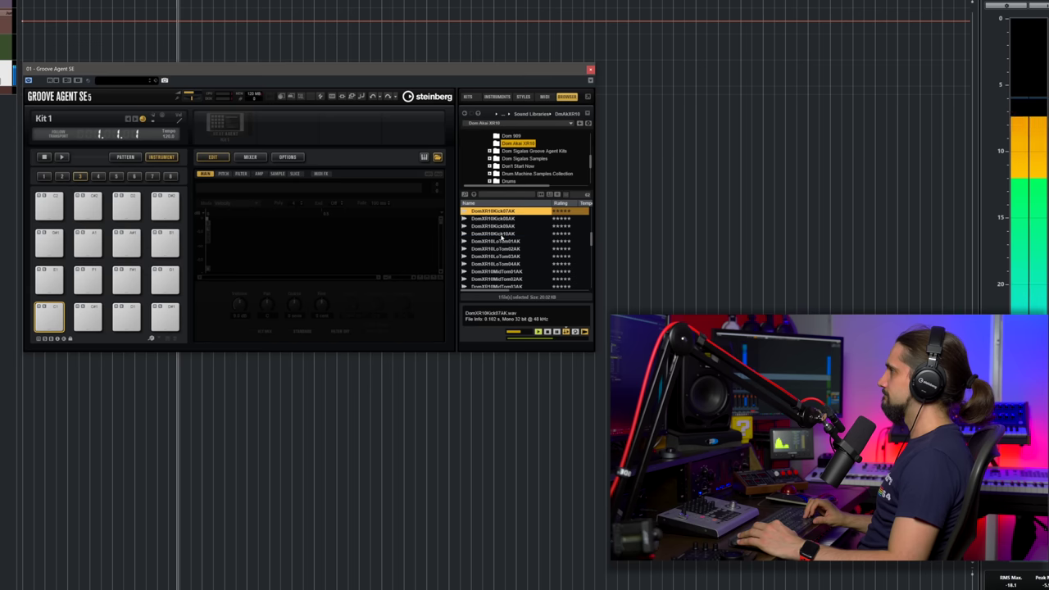
key("Up")
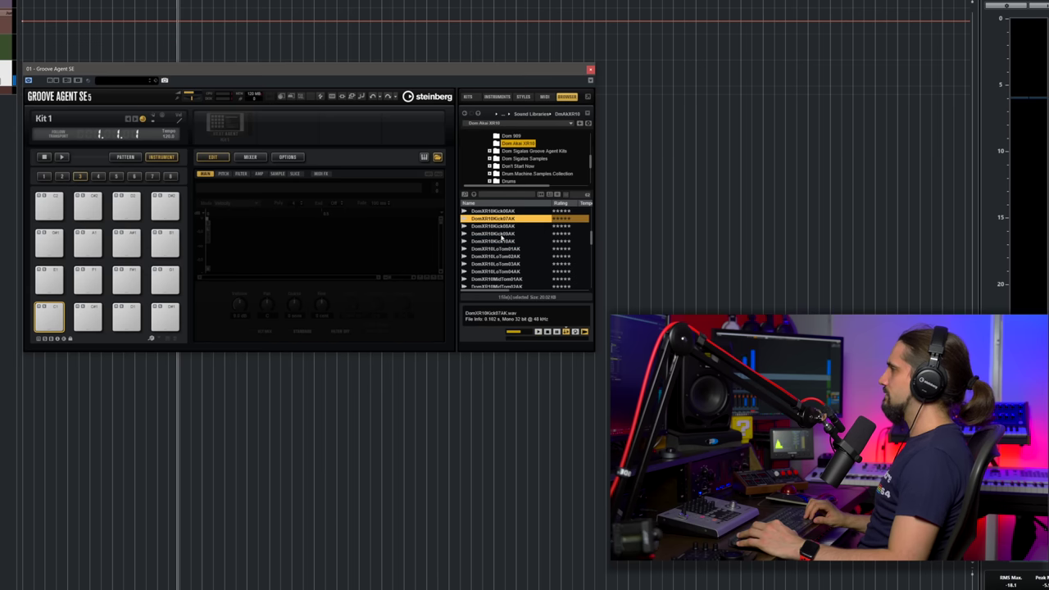
left_click_drag(485, 219, 50, 320)
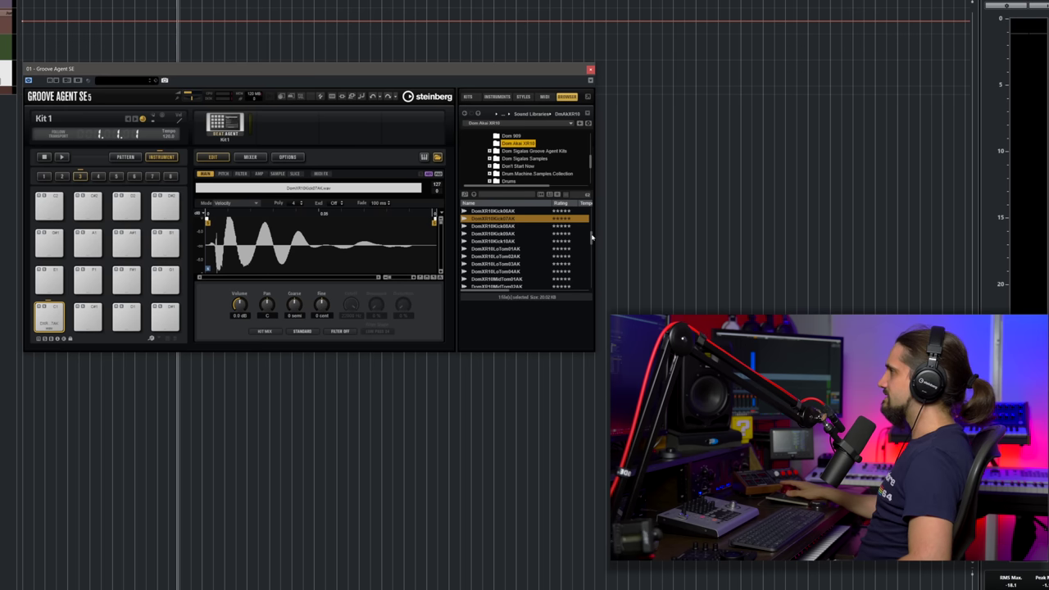
Audition down to the snare samples, assign DomXR10Snare05AK to the D1 pad and play the pad.
key("Down")
key("Down")
key("Down")
key("Down")
key("Down")
key("Down")
key("Down")
key("Down")
key("Down")
key("Down")
key("Down")
key("Down")
key("Down")
key("Down")
key("Down")
key("Down")
key("Down")
key("Down")
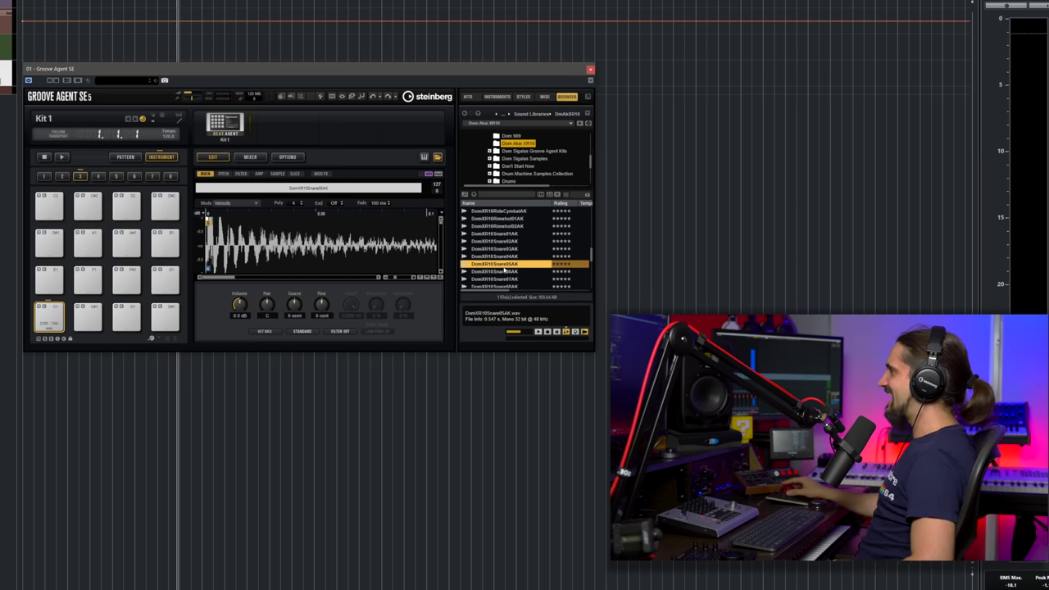
left_click_drag(505, 268, 129, 320)
left_click(128, 320)
left_click(128, 320)
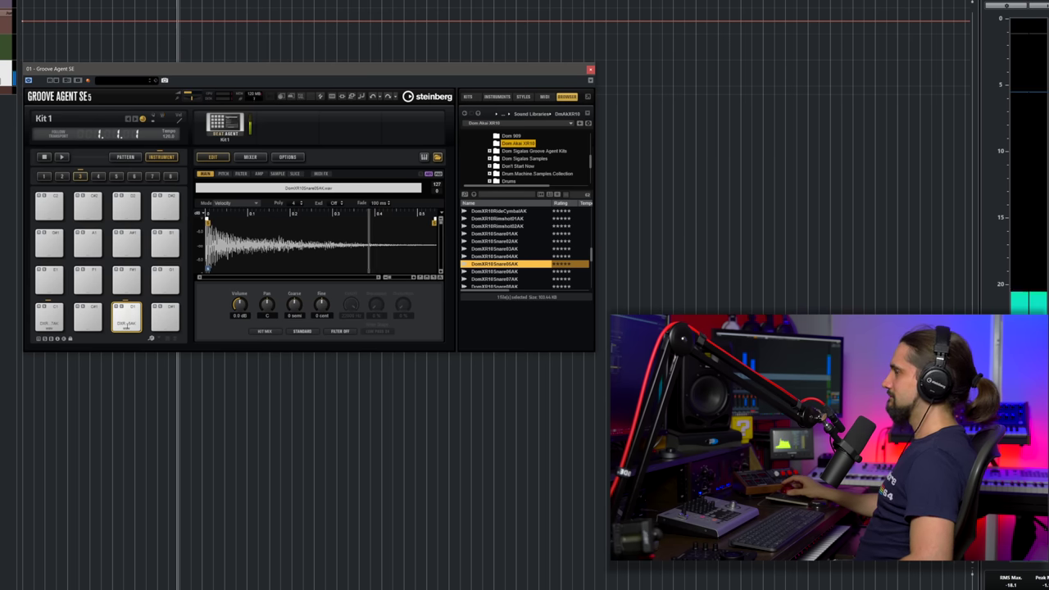
Locate the hi-hat sample DomXR10Hat_CAK in the sample list and assign it to the F#1 pad.
left_click_drag(592, 261, 592, 270)
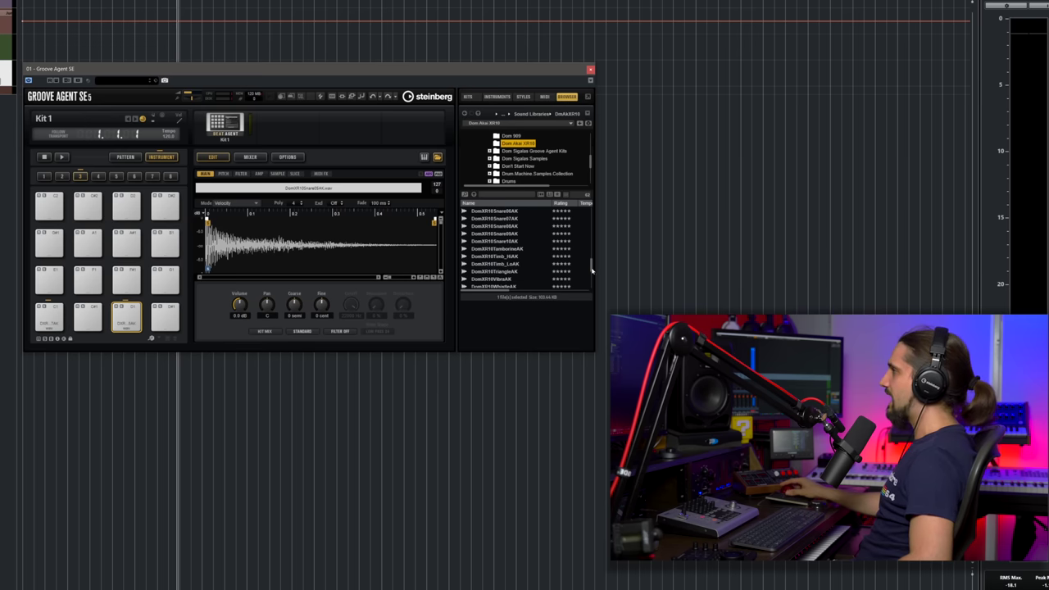
scroll(524, 246, "up", 10)
left_click(495, 227)
scroll(506, 233, "up", 1)
left_click(496, 219)
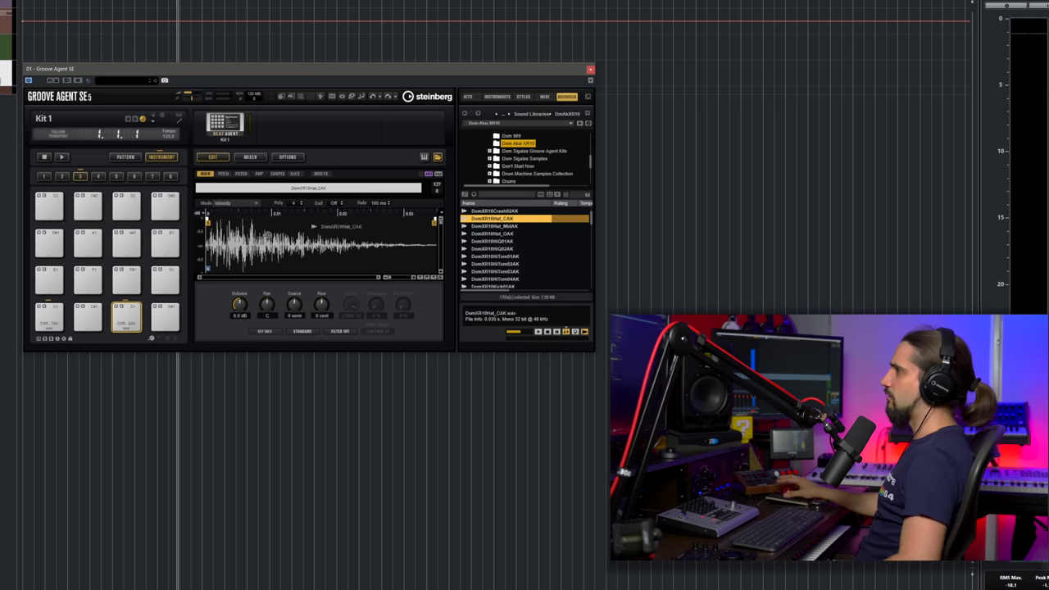
left_click(128, 285)
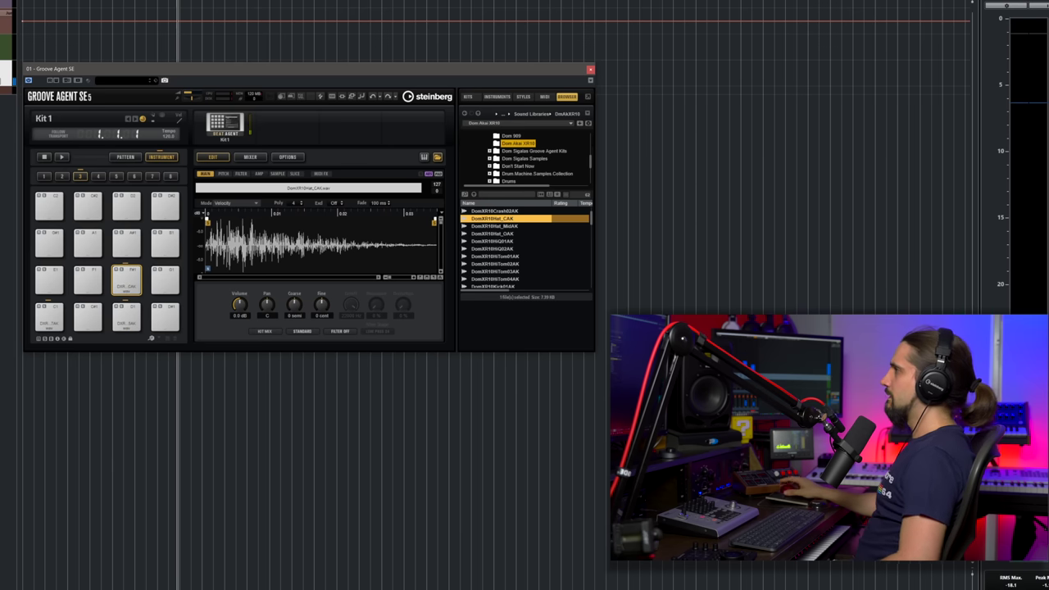
Assign DomXR10Hat_MidAK to the A#1 pad and make the Groove Agent SE window taller.
left_click(496, 227)
left_click_drag(496, 232, 130, 244)
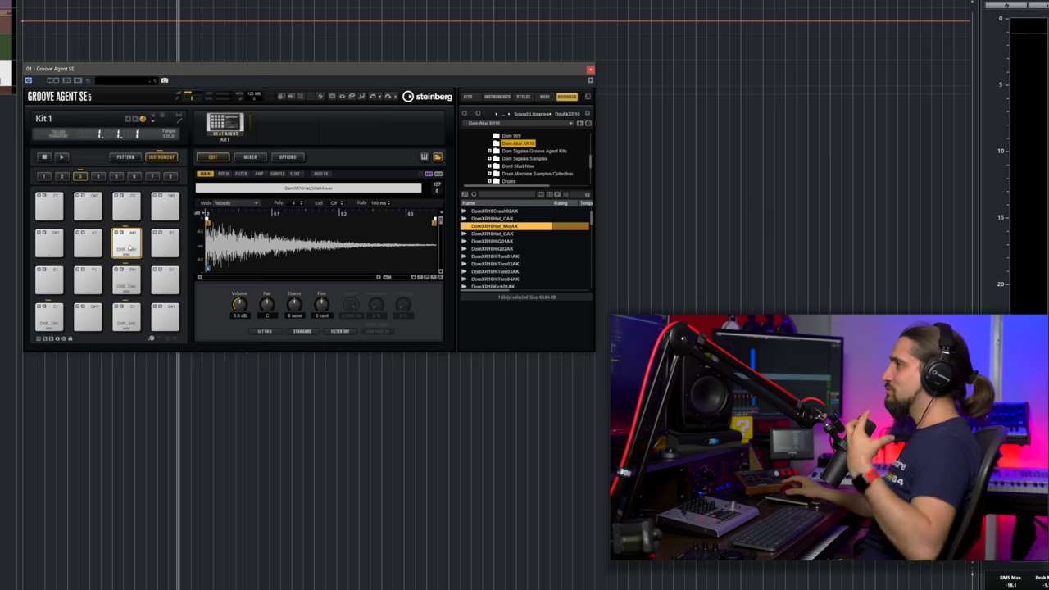
left_click_drag(590, 353, 591, 406)
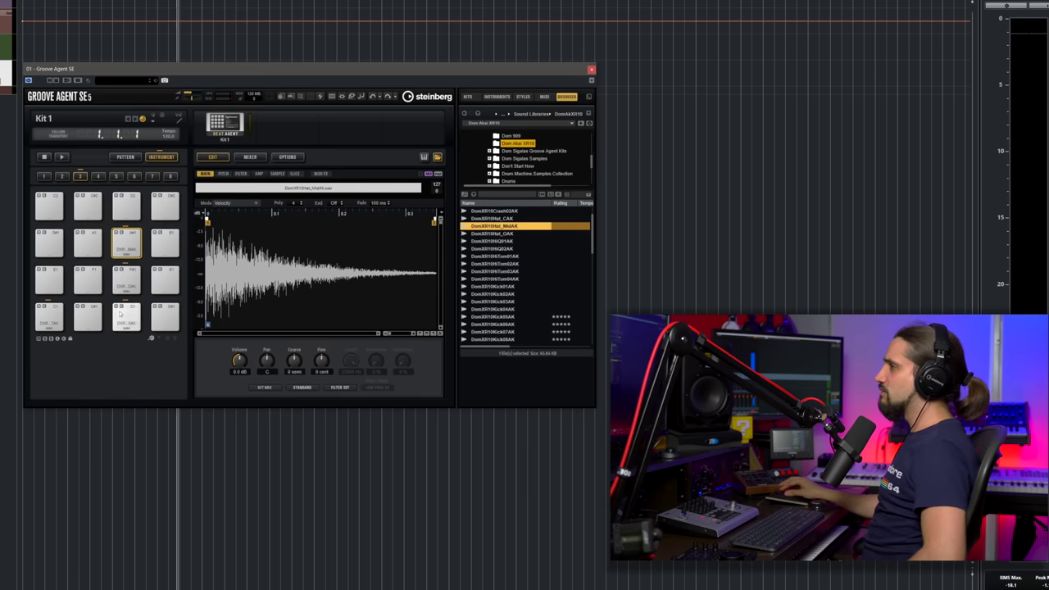
Open the Dom 909 sample folder and audition its Roland808 samples from 808_boom 01AXR to the BD bass drums.
left_click(51, 318)
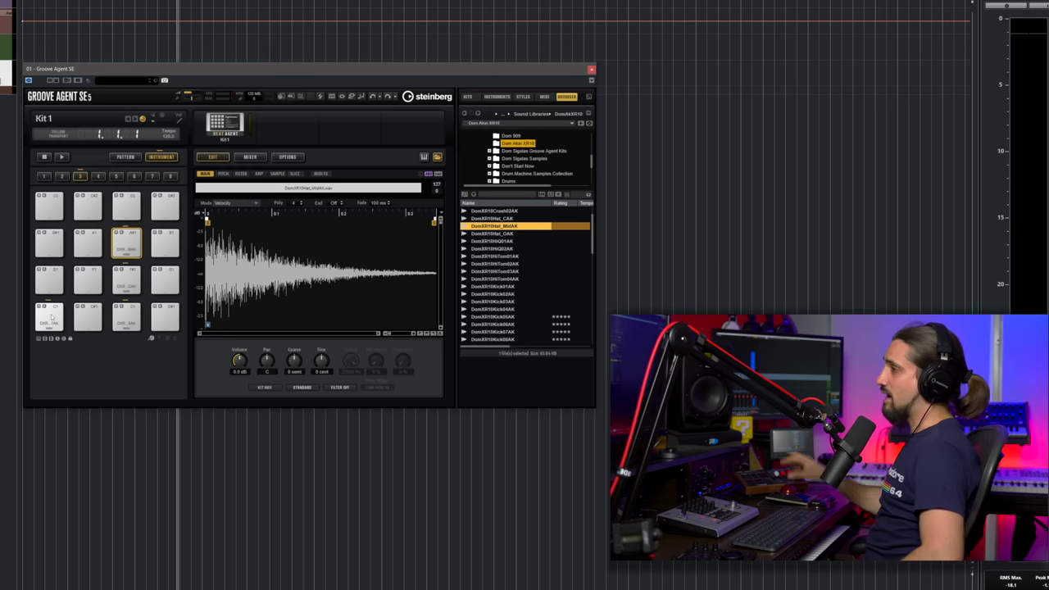
left_click(508, 135)
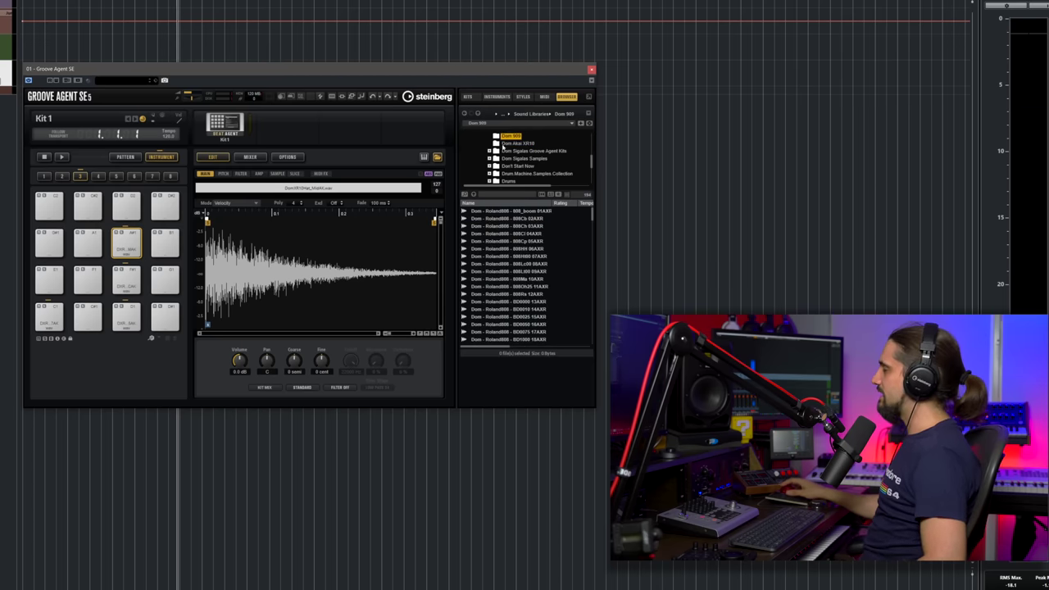
left_click(521, 219)
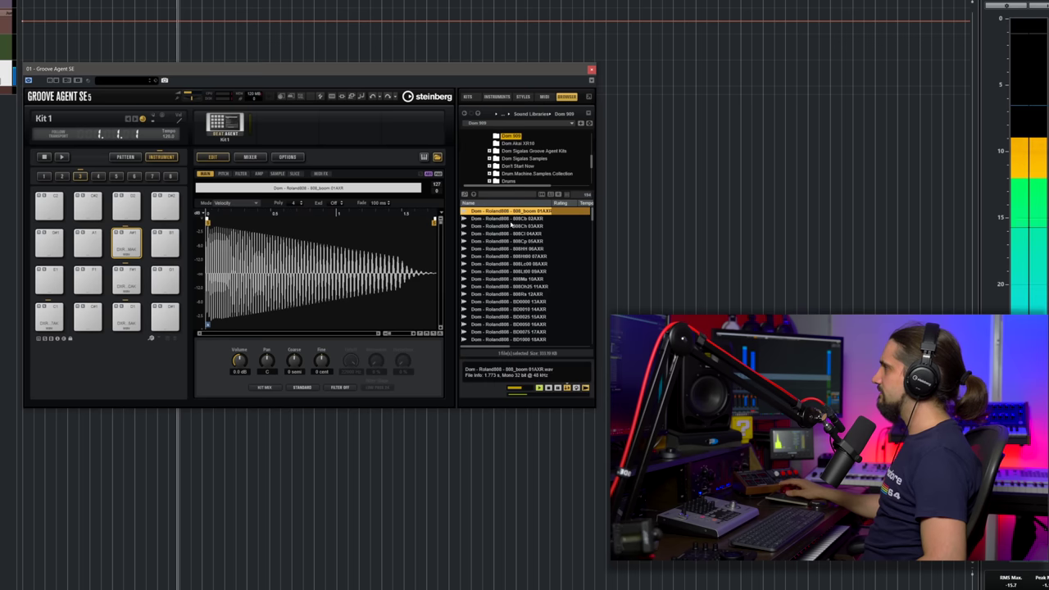
left_click(511, 221)
key("Down")
key("Down")
key("Down")
key("Down")
key("Down")
key("Down")
key("Down")
key("Down")
key("Down")
key("Down")
key("Down")
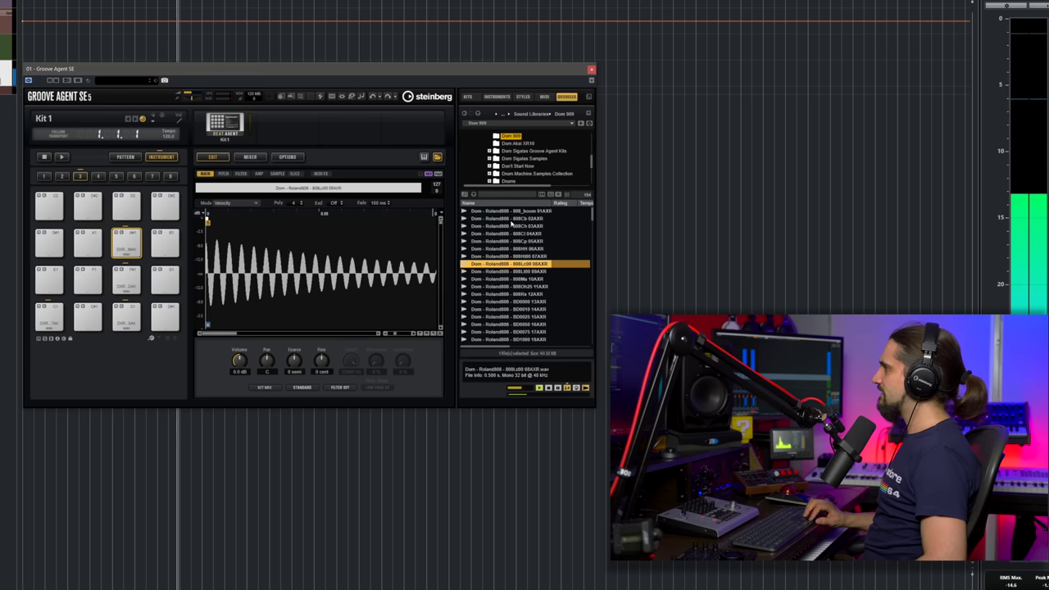
key("Down")
key("Down")
key("Down")
key("Down")
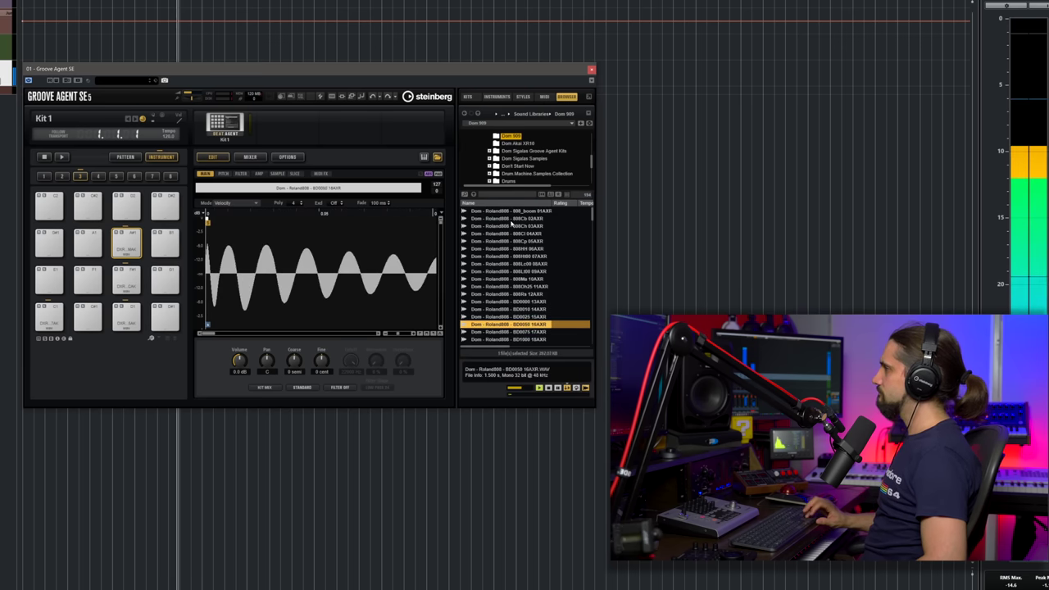
Choose the Roland808 BD0025 15AXR sample and add it to the C1 pad as a second layer beside the existing kick.
key("Up")
key("Up")
key("Up")
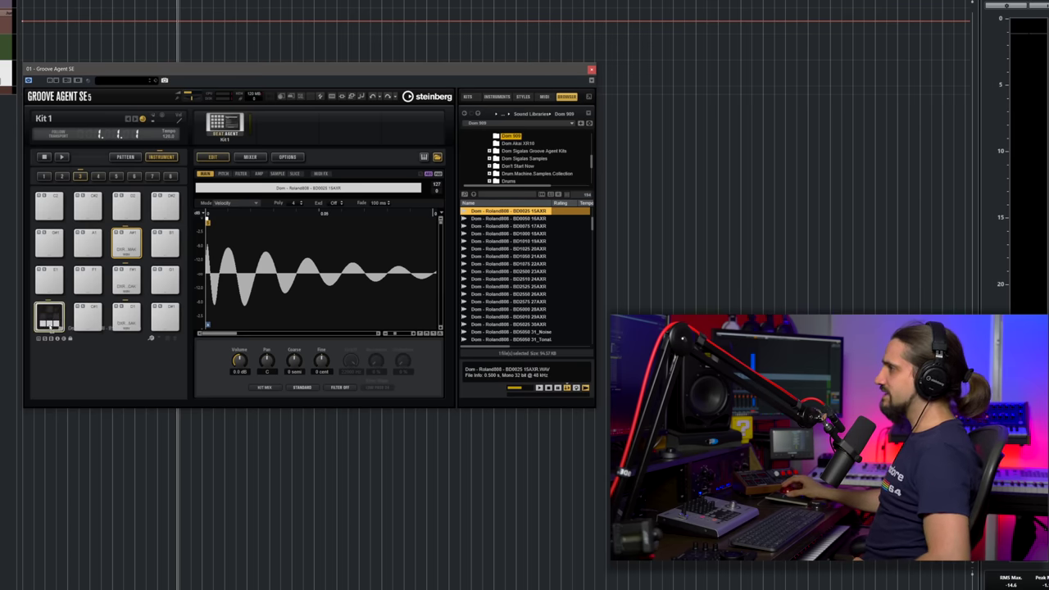
left_click(49, 316)
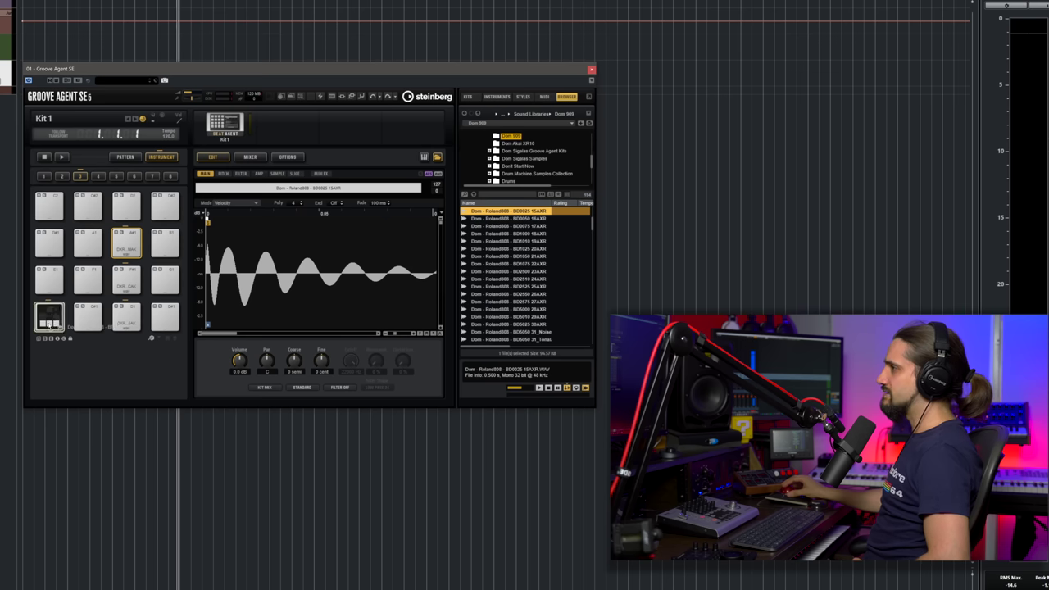
left_click(50, 316)
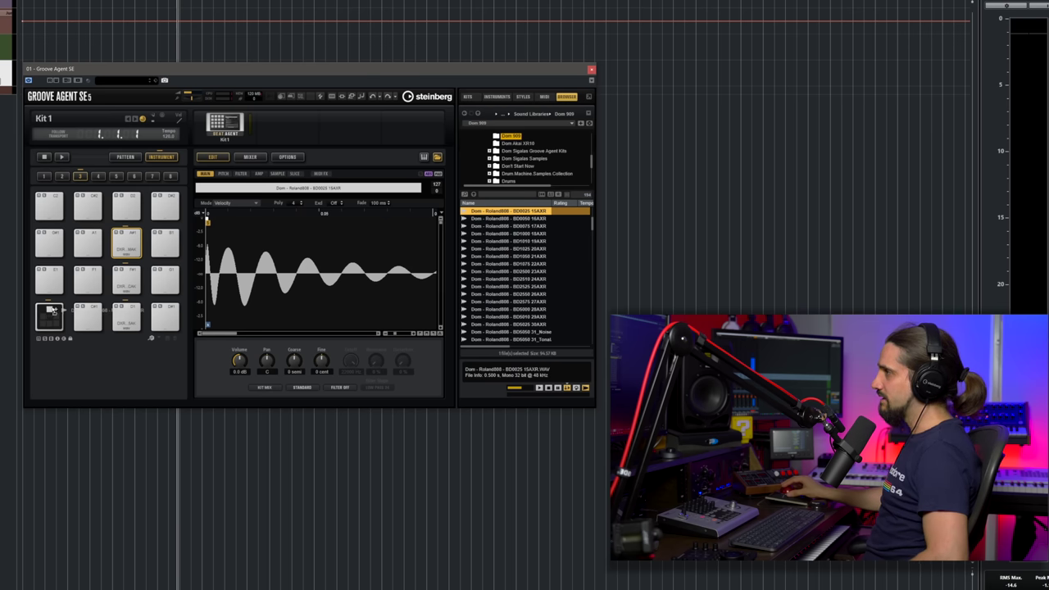
left_click_drag(52, 311, 51, 311)
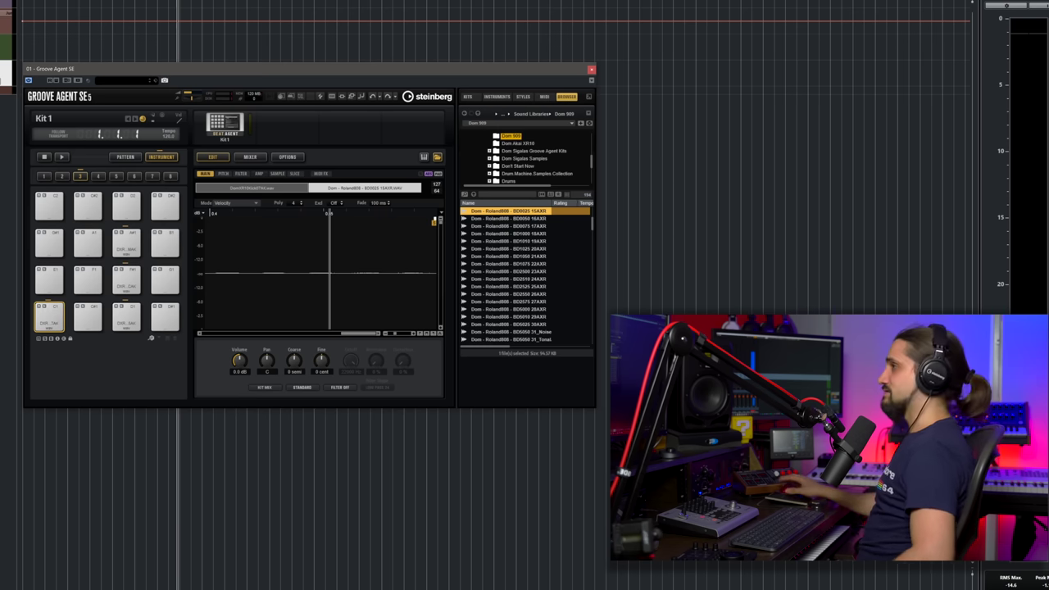
Examine the C1 pad's sample mode options and the velocity range of each of its two kick samples.
left_click(236, 204)
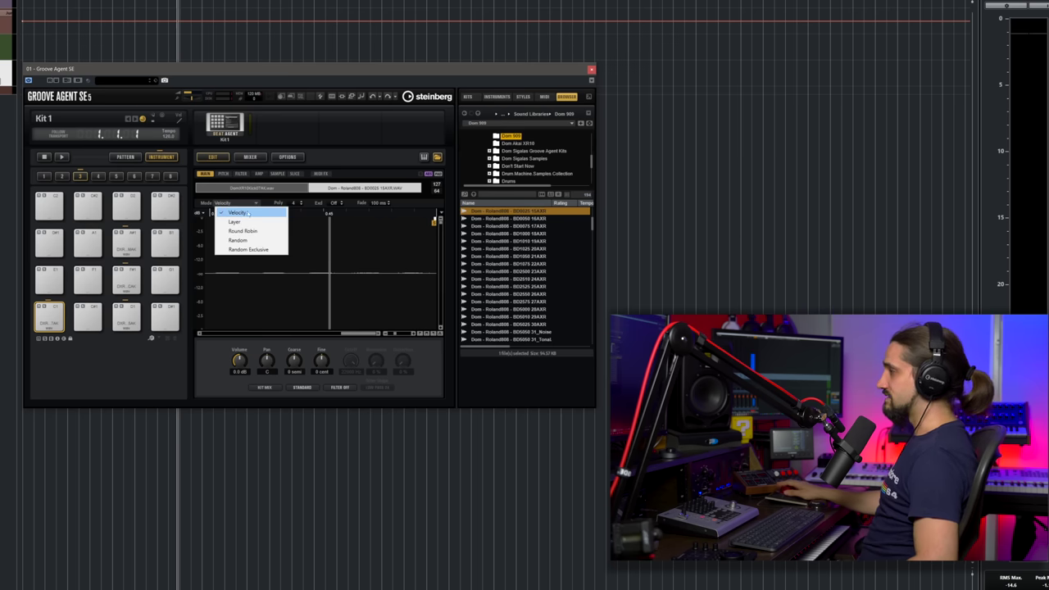
left_click(305, 201)
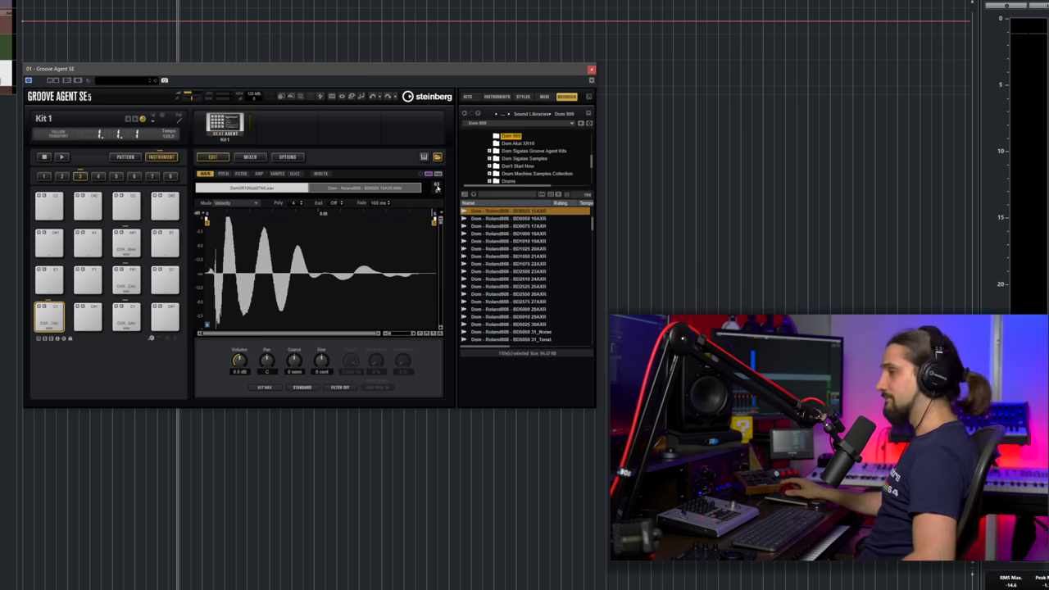
left_click(373, 190)
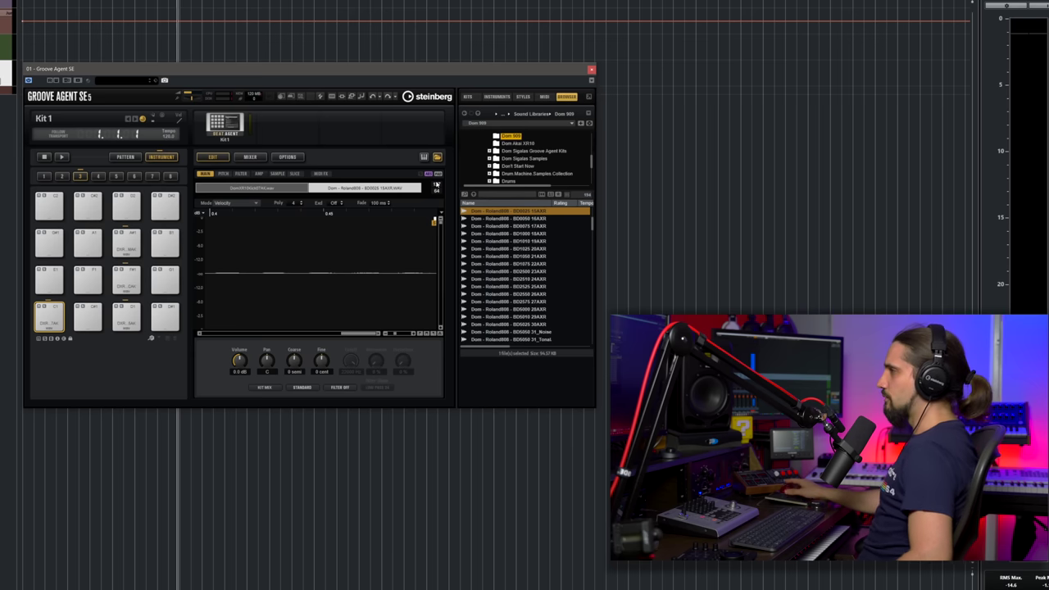
left_click(278, 189)
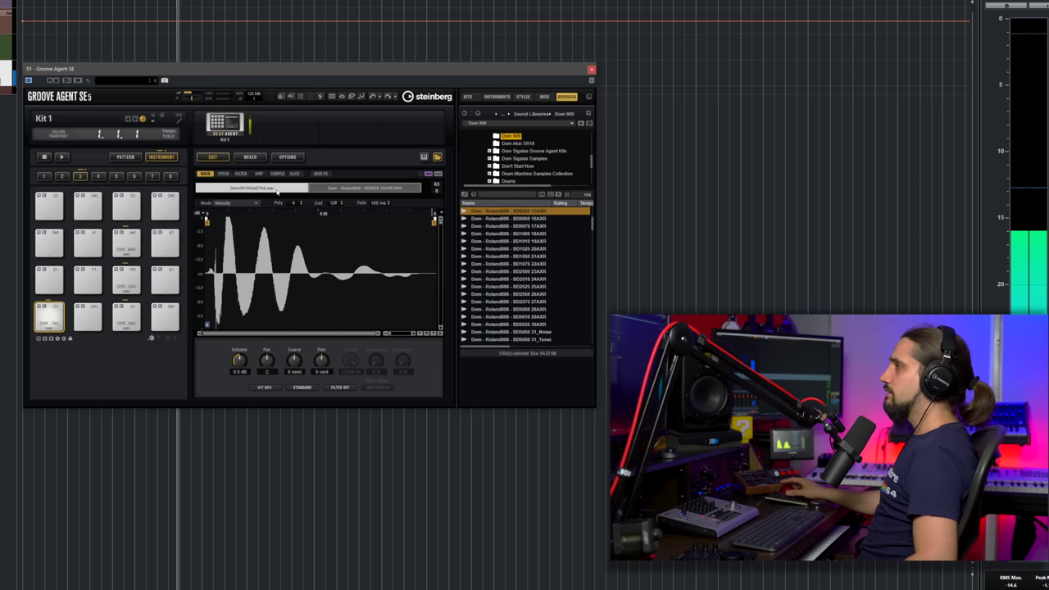
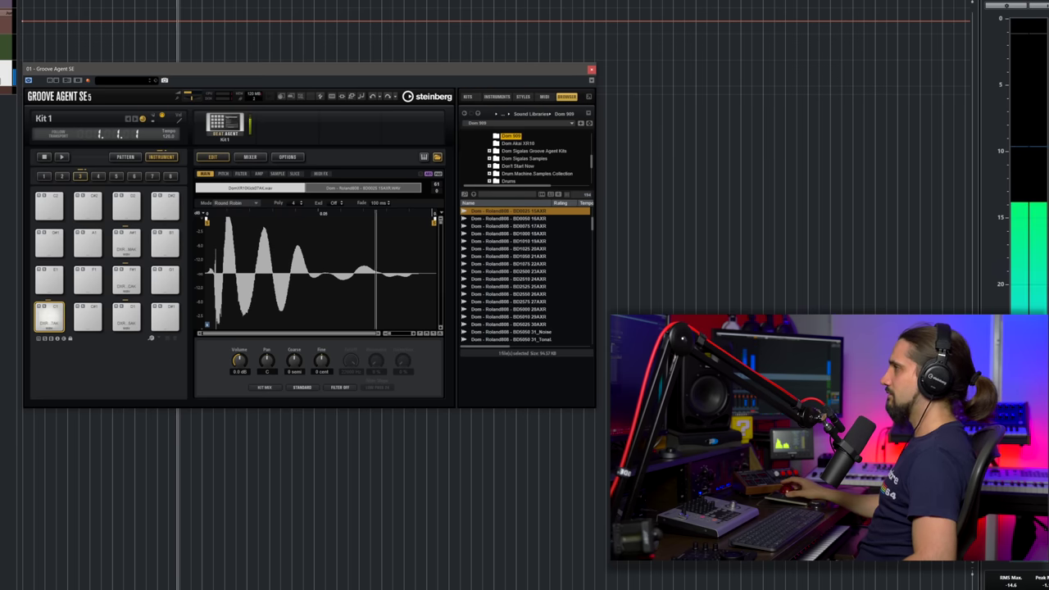
Set the C1 pad's sample mode to Layer and hide the sample browser.
left_click(250, 206)
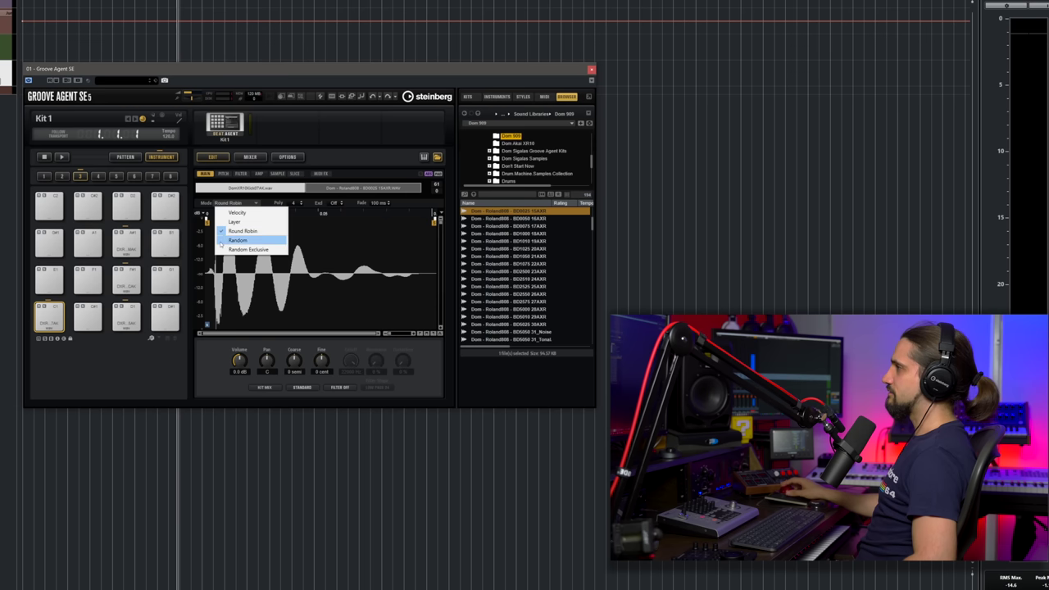
left_click(376, 250)
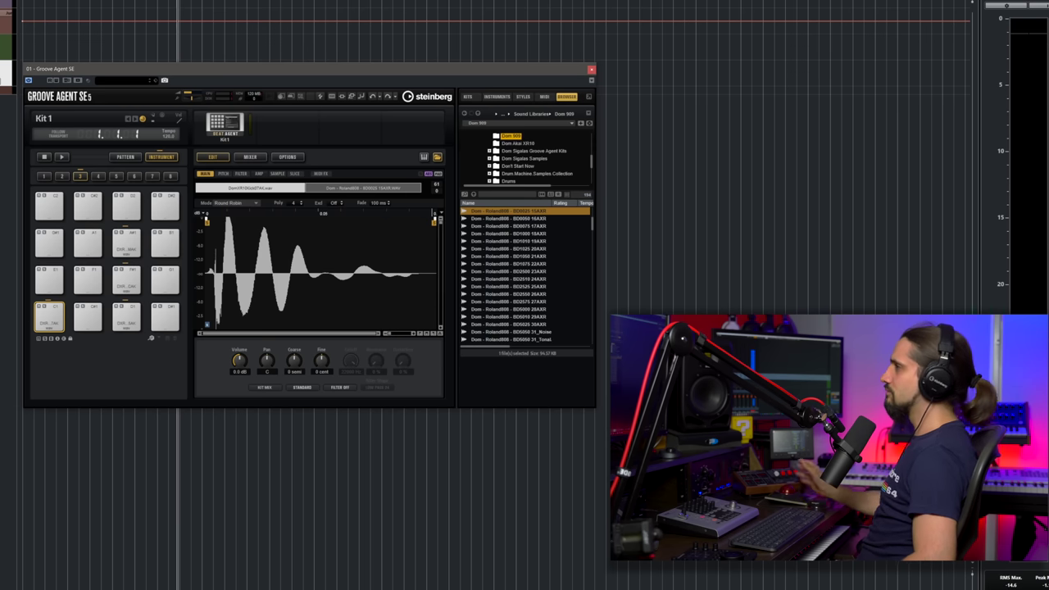
left_click(242, 203)
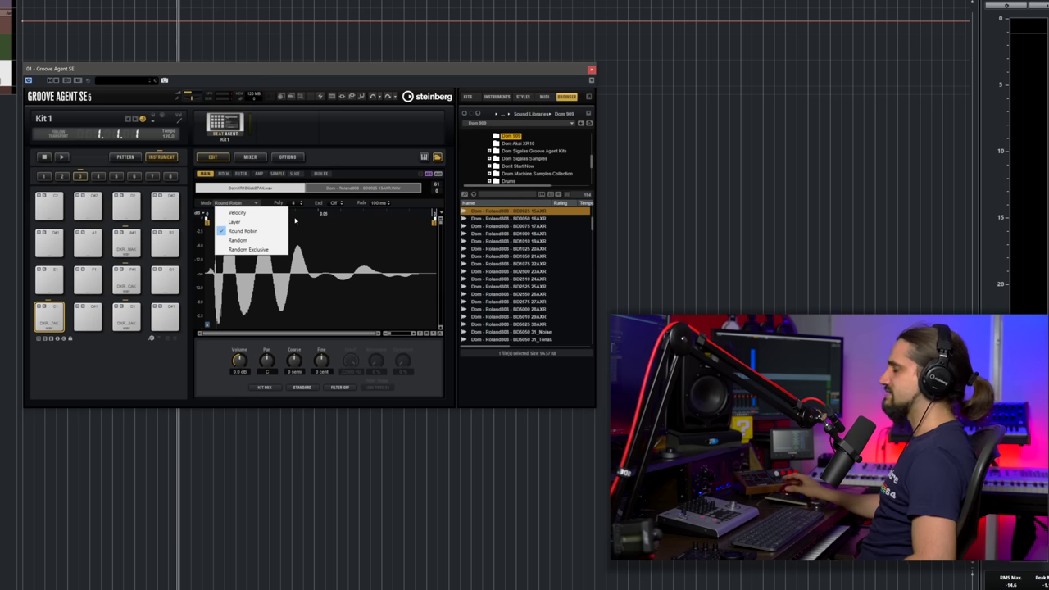
left_click(238, 222)
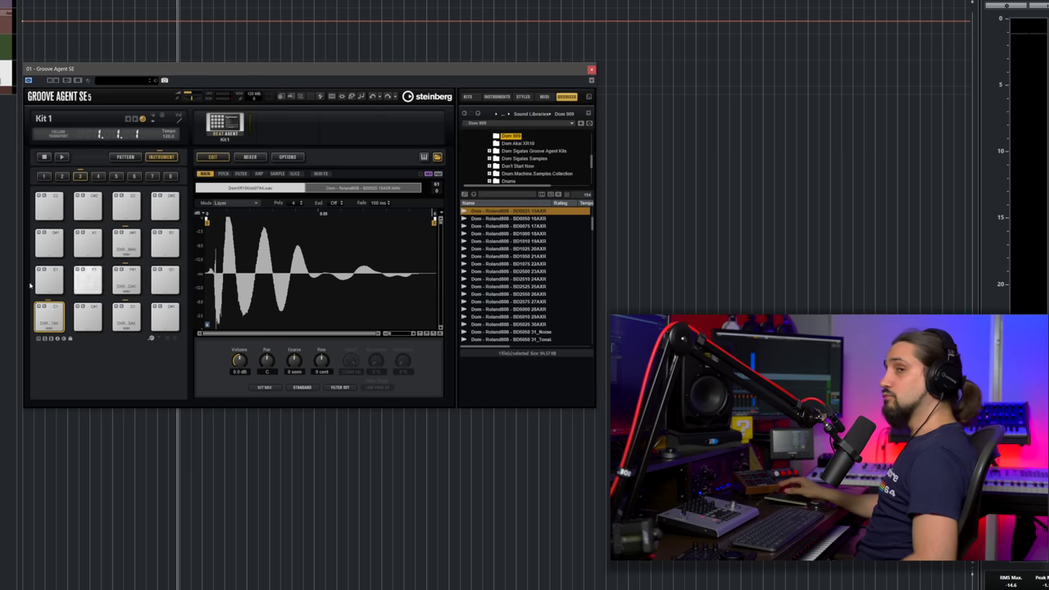
left_click(437, 157)
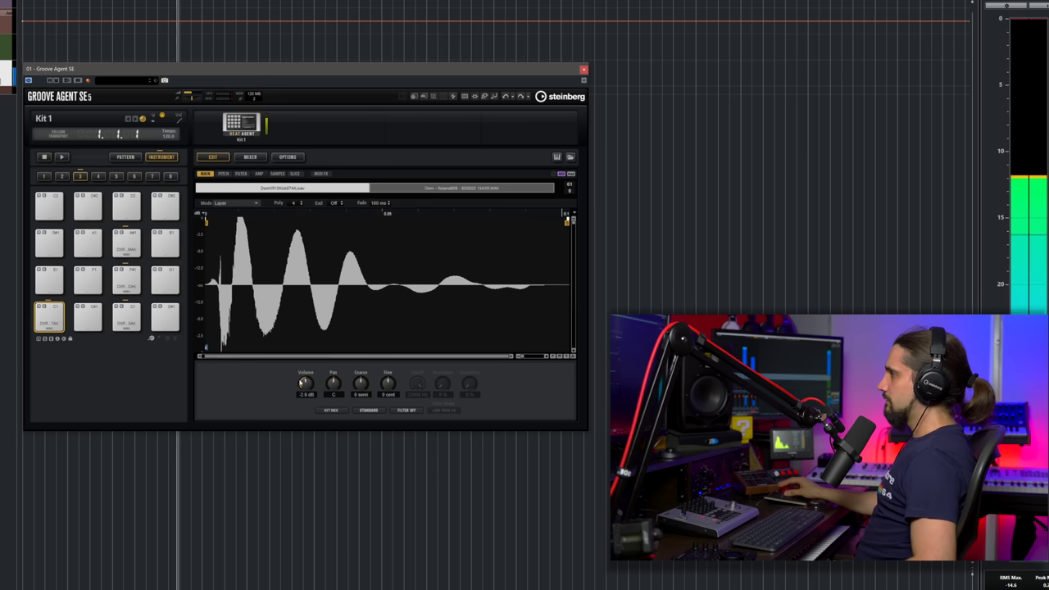
Bring the C1 pad's volume to about 0.2 dB and limit parameter editing to the selected kick sample.
mouse_move(333, 382)
left_mouse_down()
mouse_move(333, 361)
mouse_move(333, 382)
left_mouse_up()
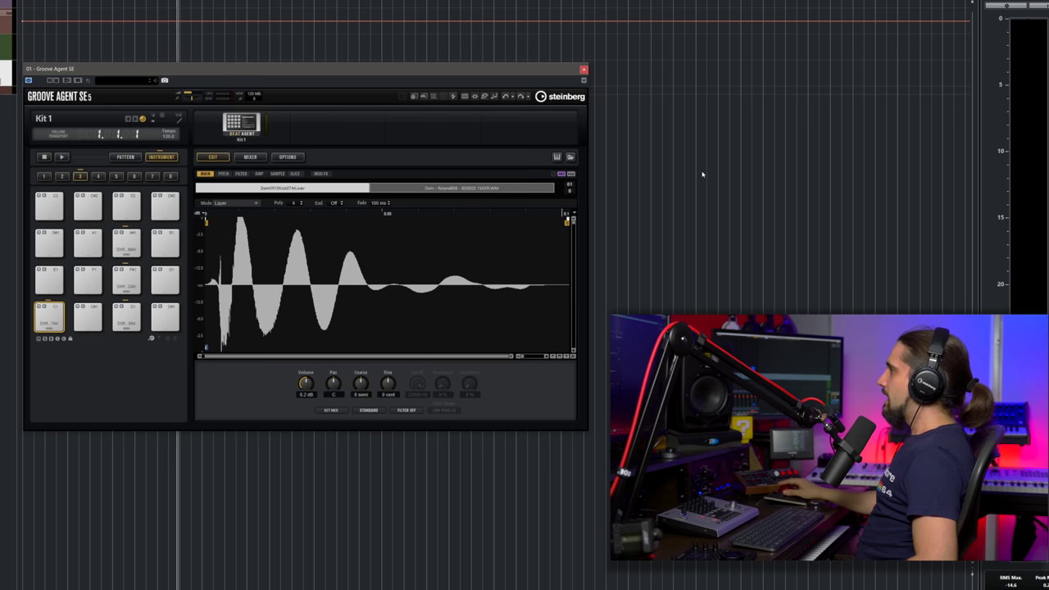
left_click(571, 174)
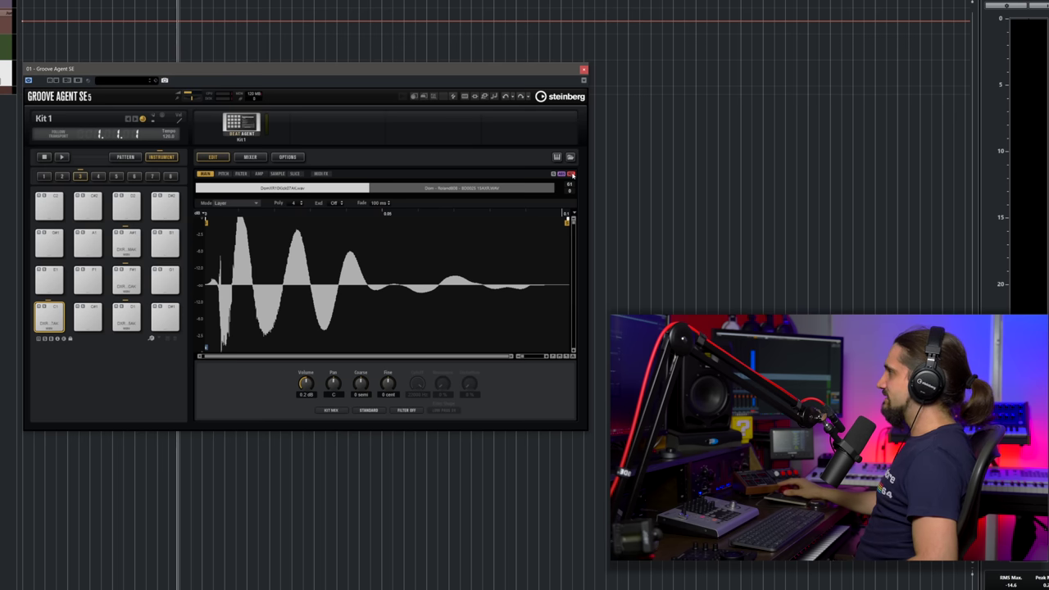
left_click(470, 190)
left_click(328, 189)
left_click(459, 188)
left_click(329, 190)
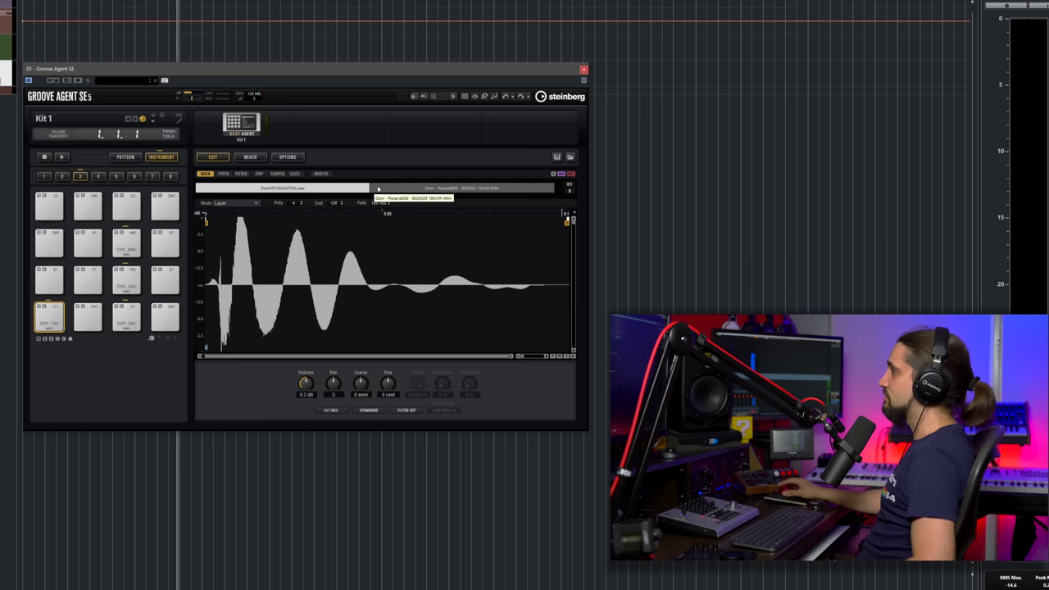
Try to give the two kick layers on the C1 pad separate volumes.
left_click(438, 189)
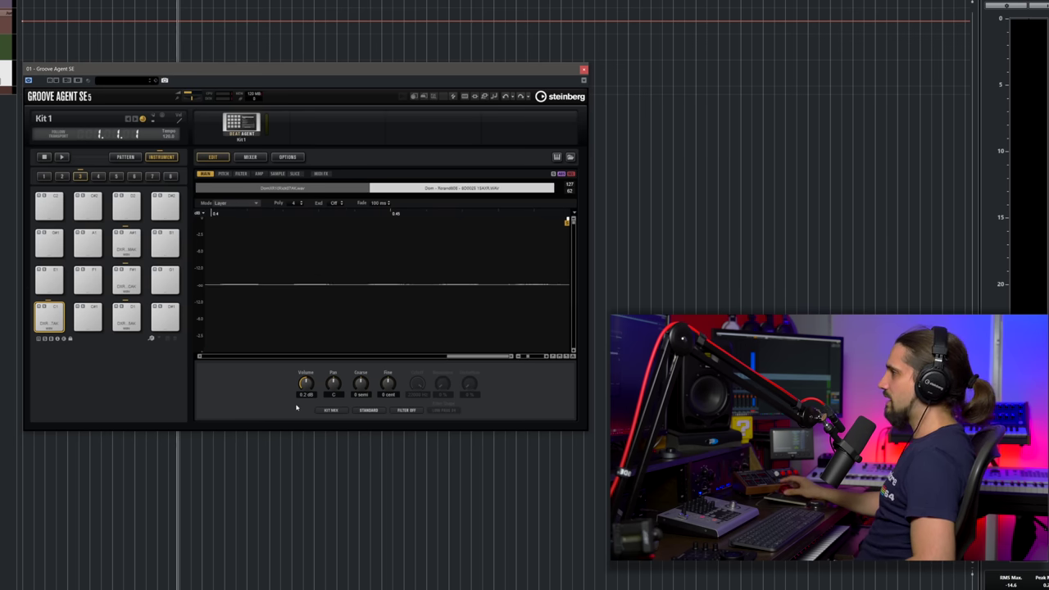
left_click_drag(305, 382, 308, 387)
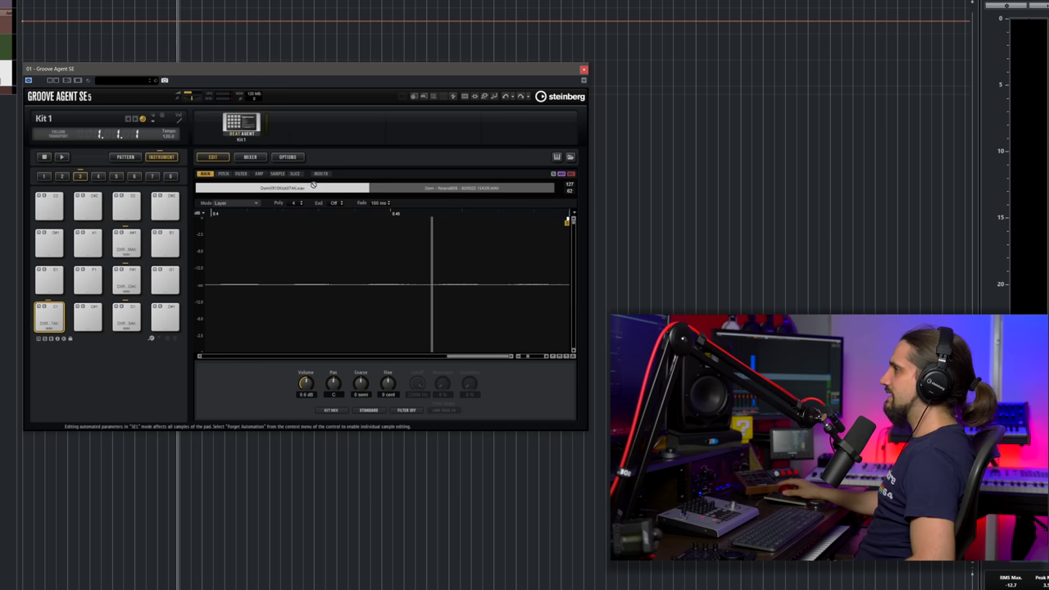
left_click(282, 187)
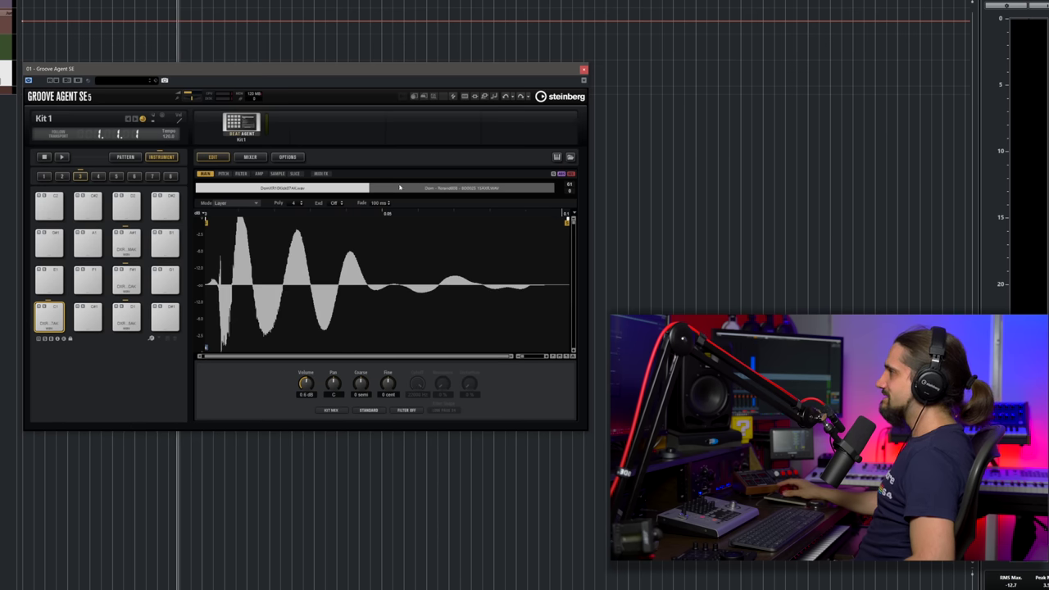
left_click(400, 188)
left_click_drag(306, 380, 308, 377)
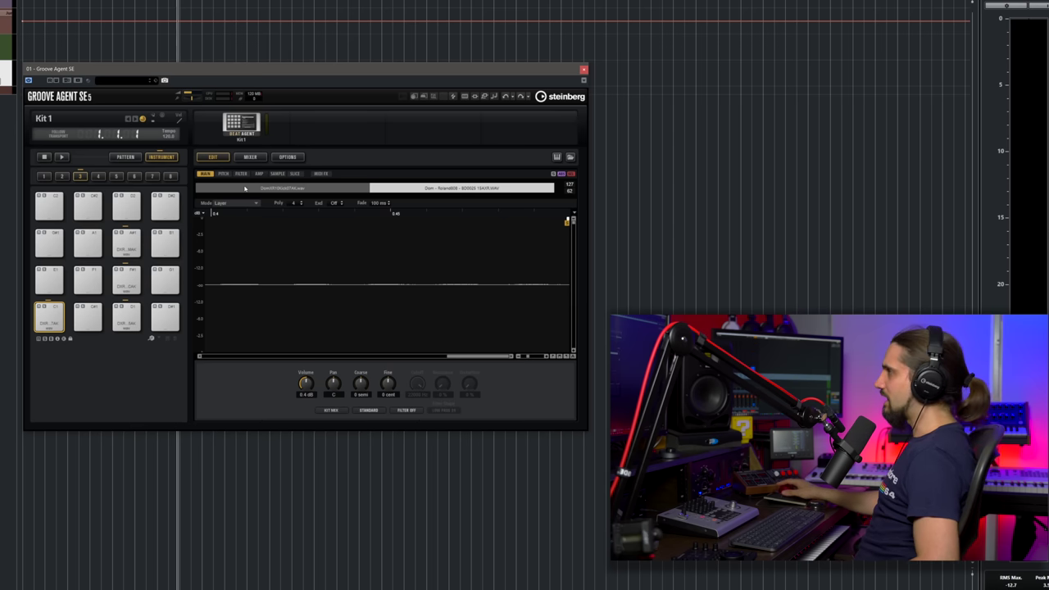
Delete all of the kit's assignments to automation parameters and return to the C1 pad's editor.
left_click(286, 157)
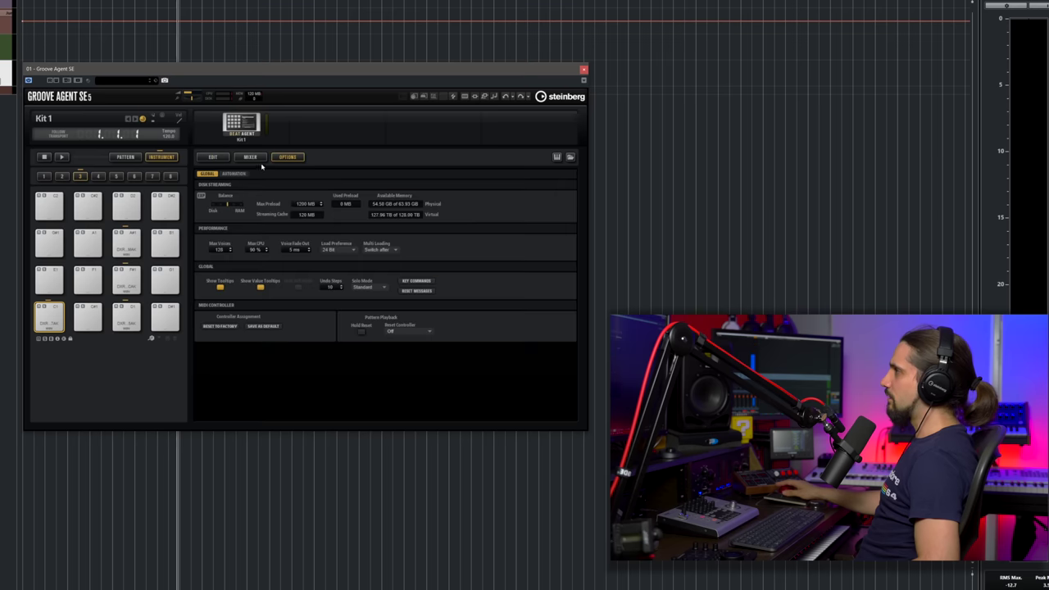
left_click(235, 174)
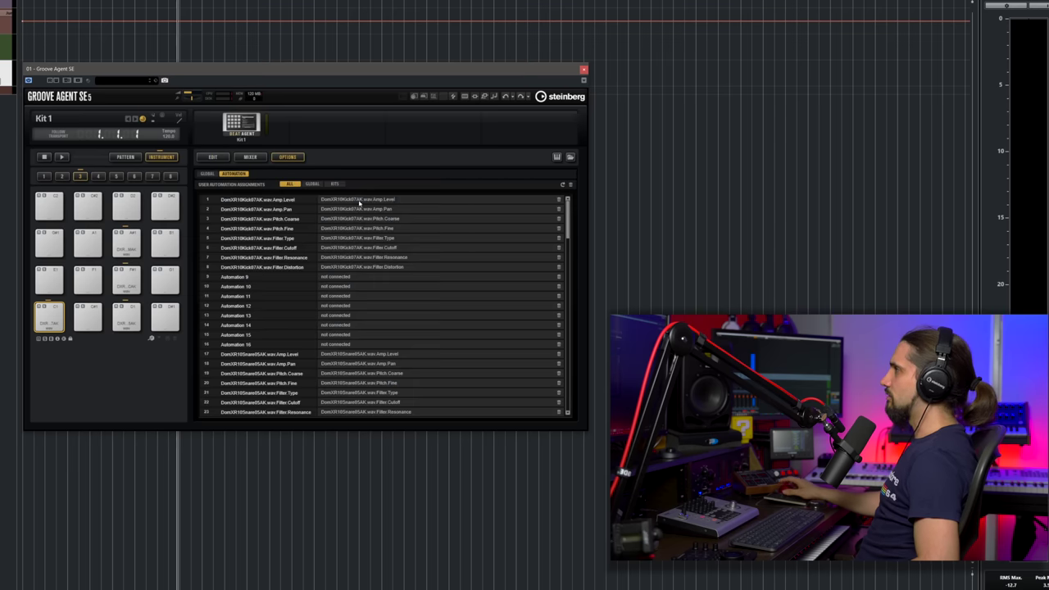
left_click(571, 184)
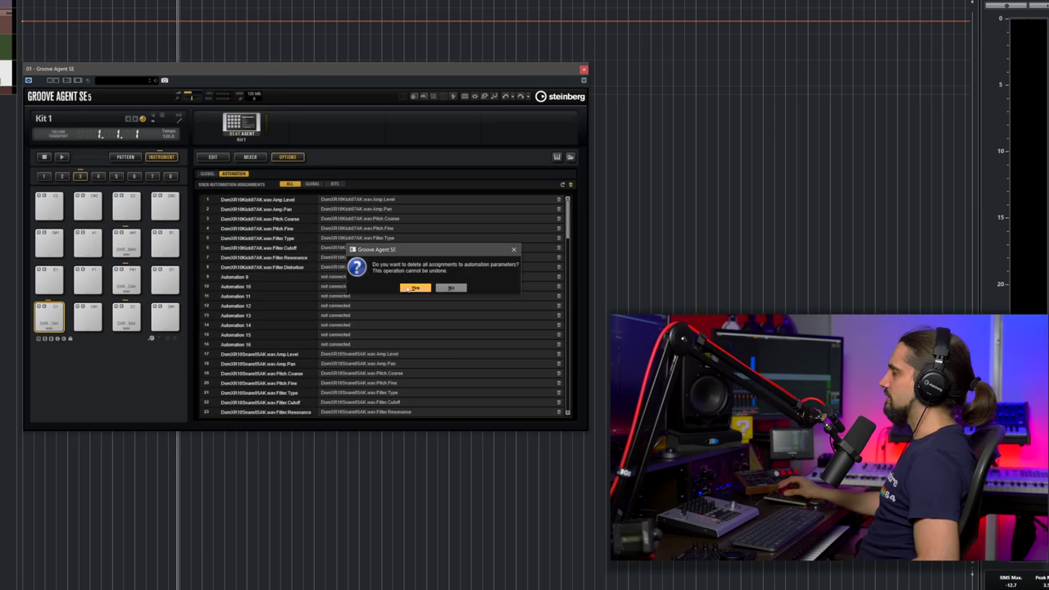
left_click(414, 288)
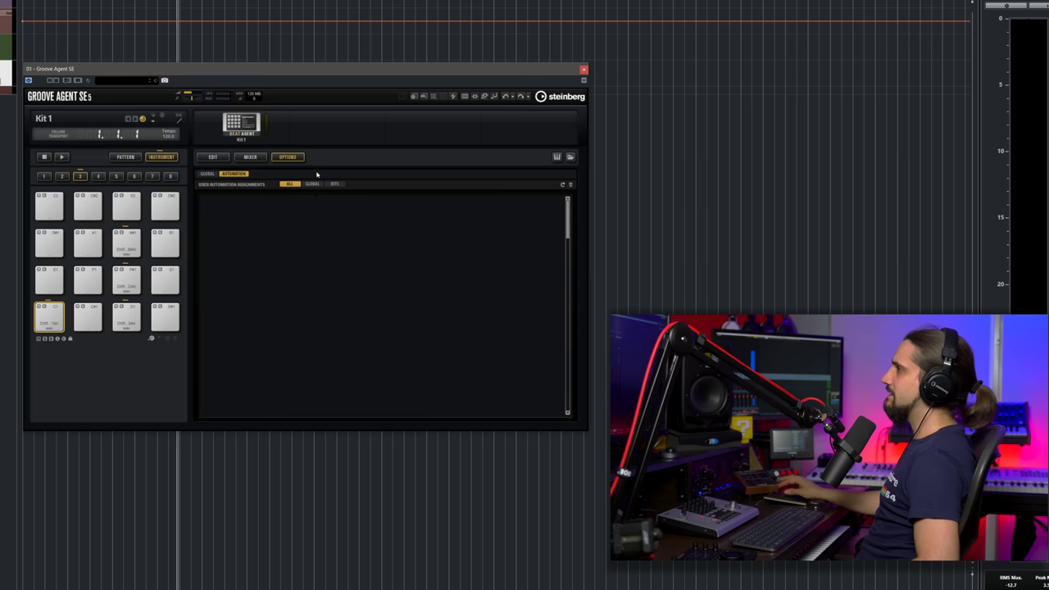
left_click(211, 157)
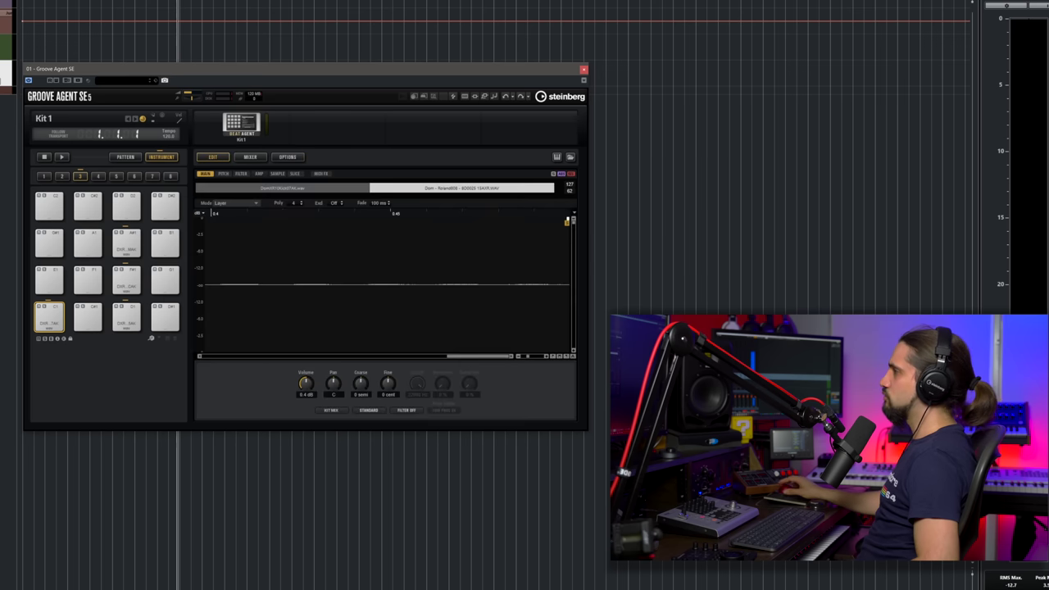
Raise the volume of each C1 kick layer individually and set the Roland808 layer's coarse tuning to 3 semitones.
left_click(341, 192)
mouse_move(300, 392)
left_mouse_down()
mouse_move(295, 424)
mouse_move(299, 382)
left_mouse_up()
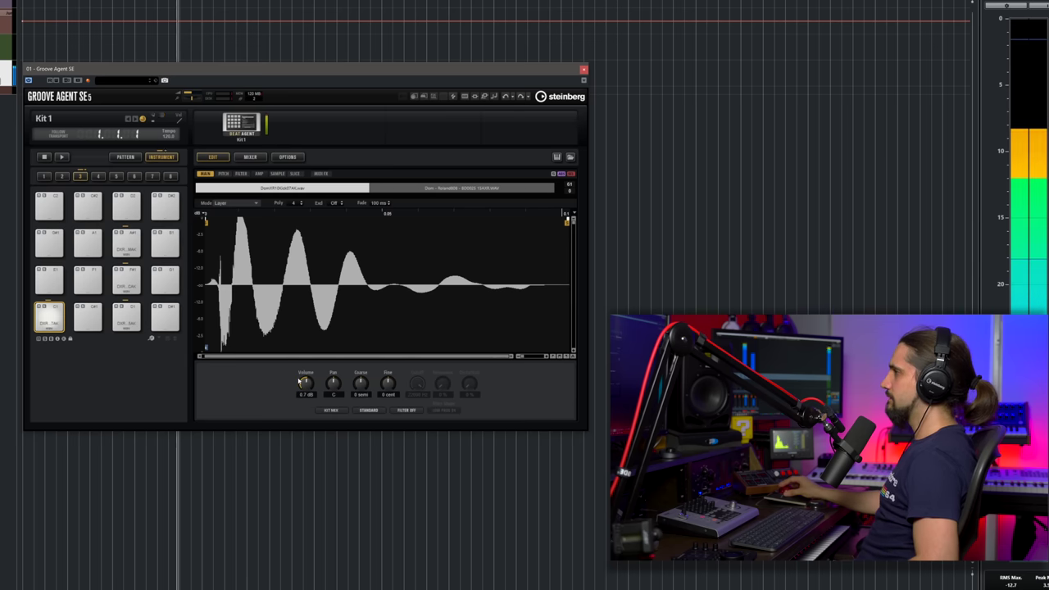
left_click(462, 188)
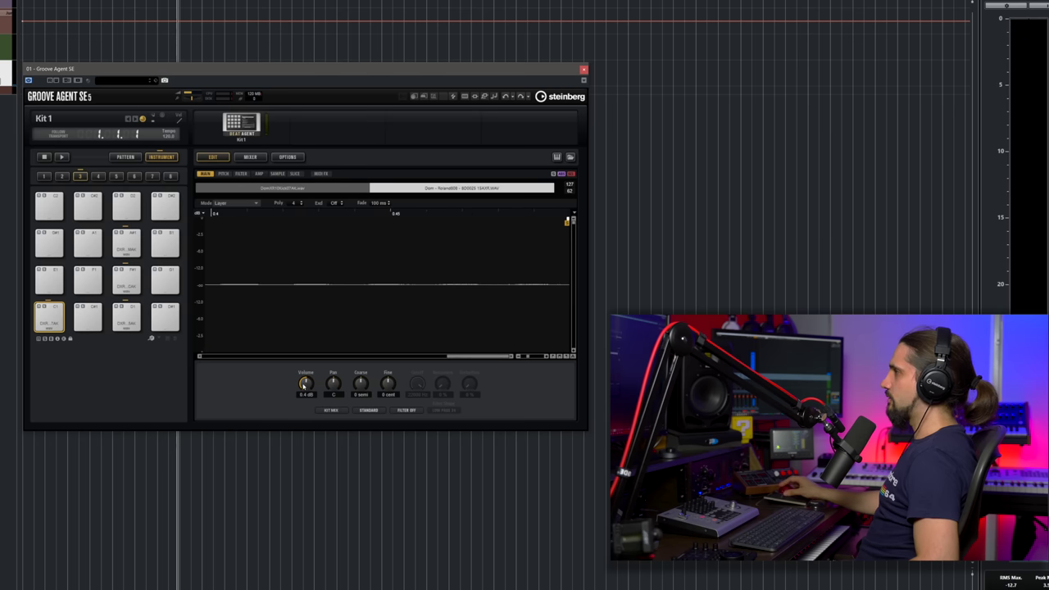
left_click_drag(304, 385, 304, 360)
left_click_drag(360, 385, 354, 386)
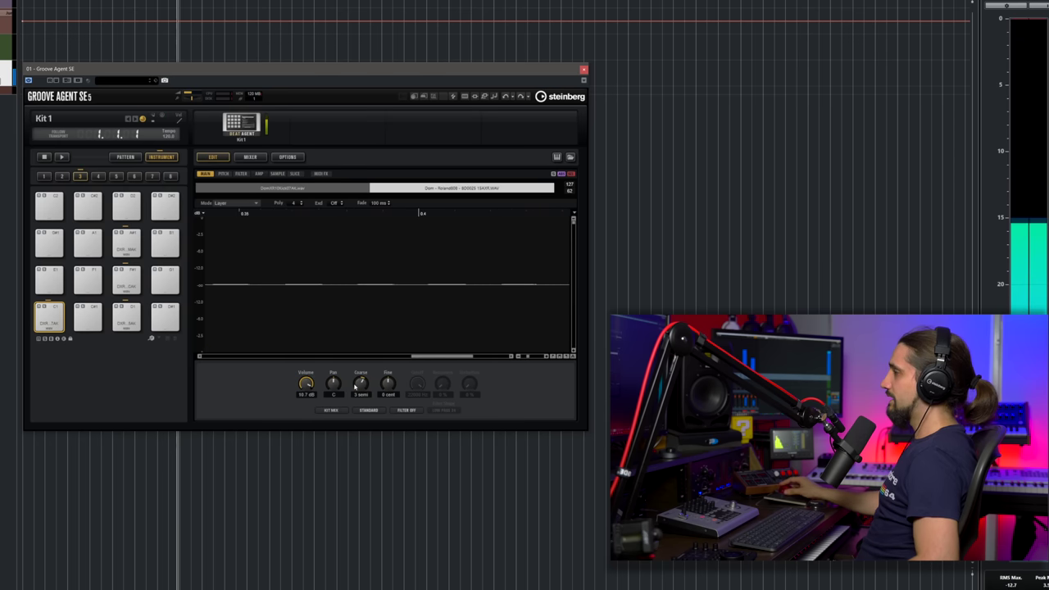
left_click_drag(360, 383, 305, 389)
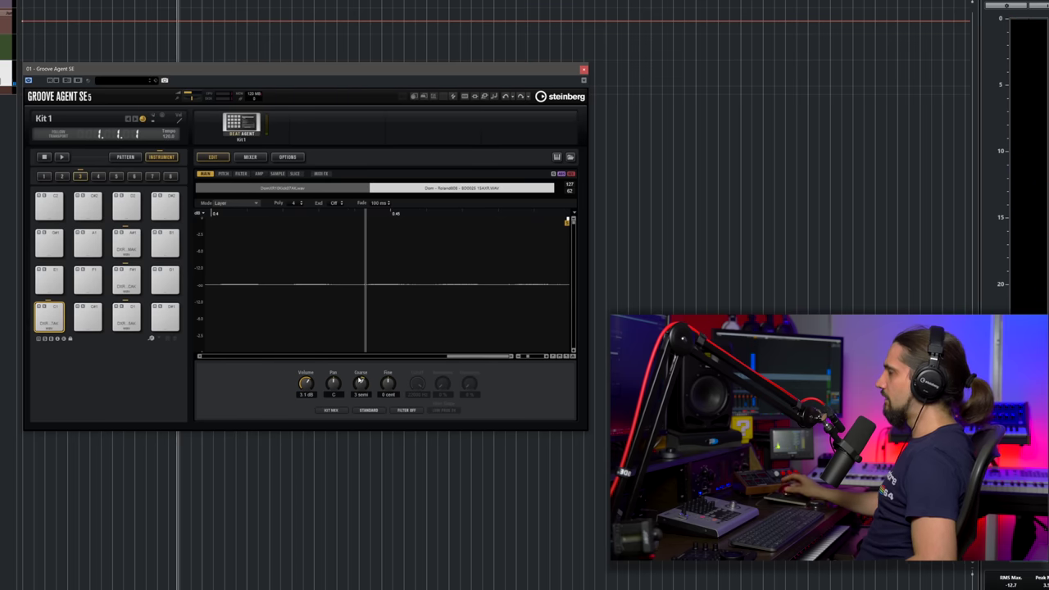
Look through the pitch, filter, amp and sample settings of the Roland808 kick layer.
left_click(223, 174)
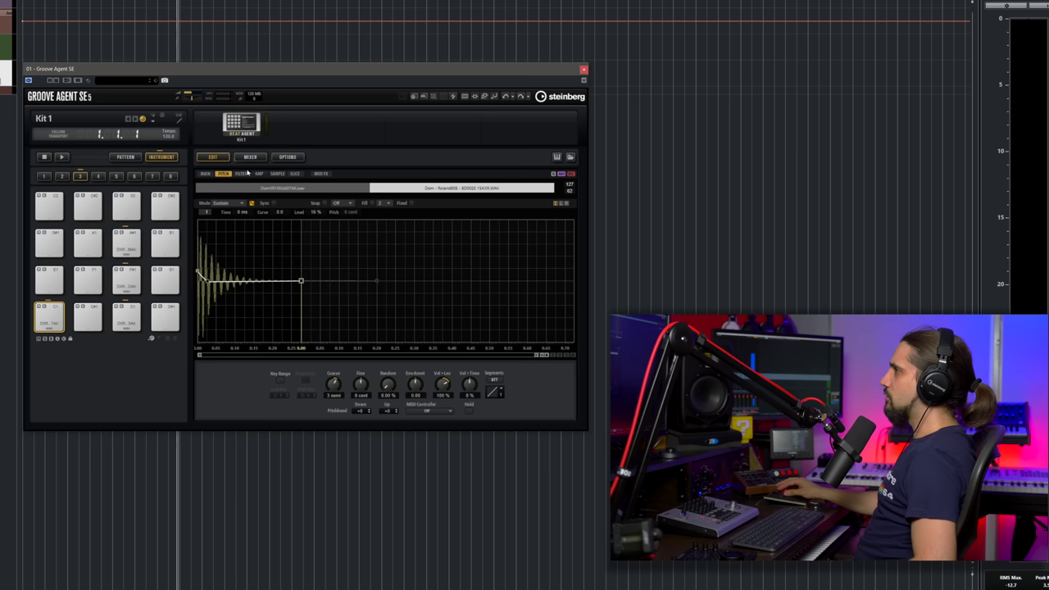
left_click(241, 174)
left_click(259, 173)
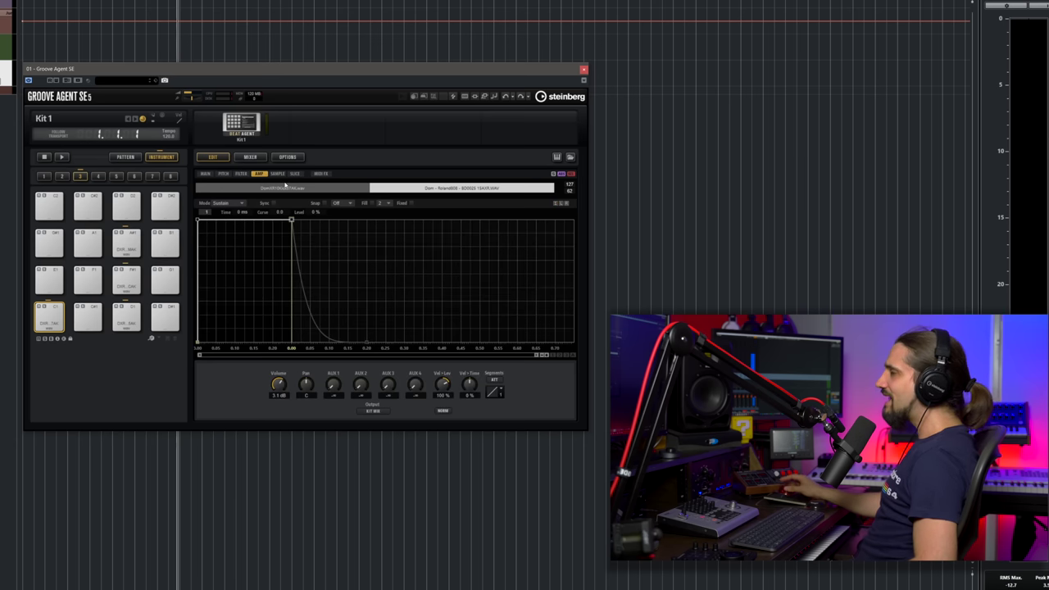
left_click(277, 174)
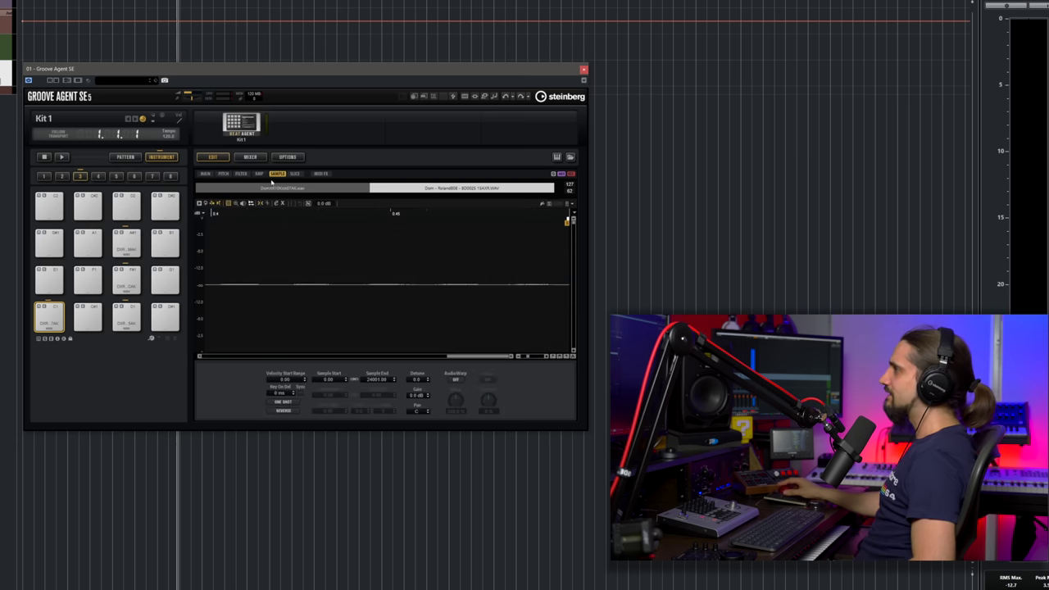
left_click(223, 174)
left_click(205, 174)
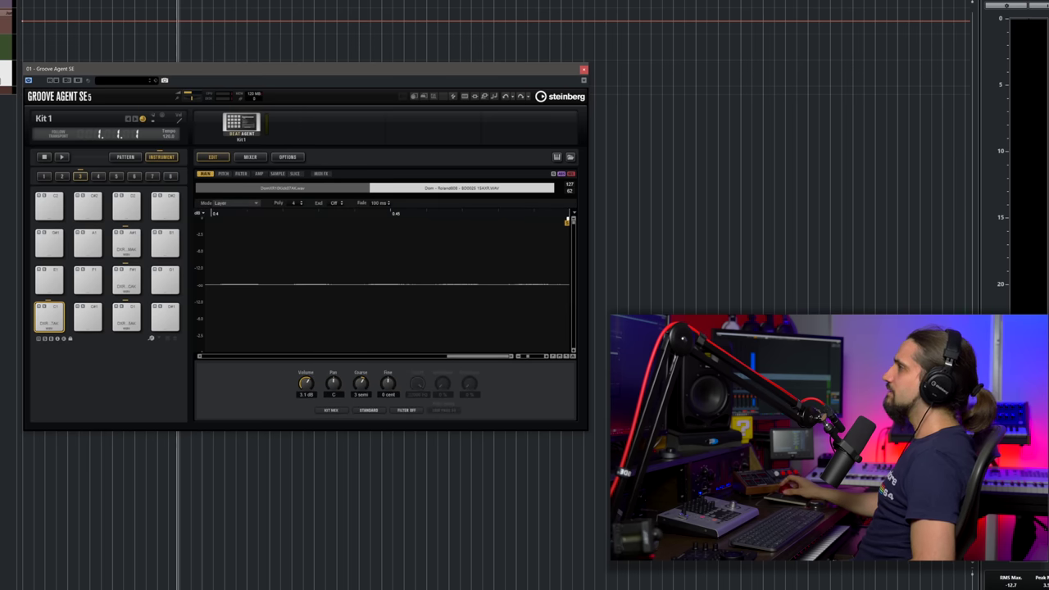
Fit the Roland808 kick's whole waveform in view and try a later sample start point before returning it to the beginning.
left_click_drag(463, 358, 215, 358)
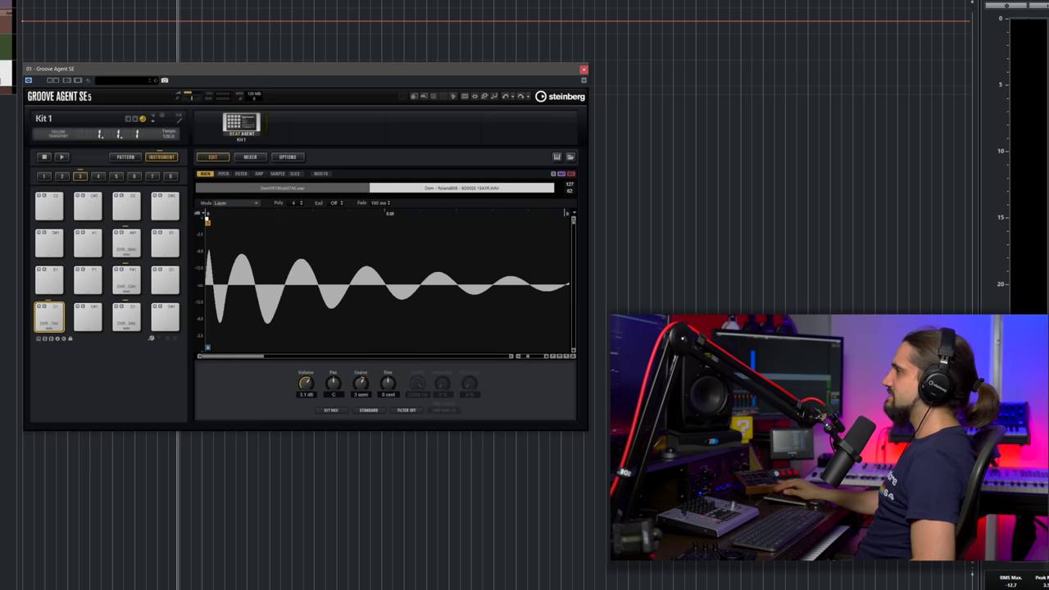
left_click(559, 357)
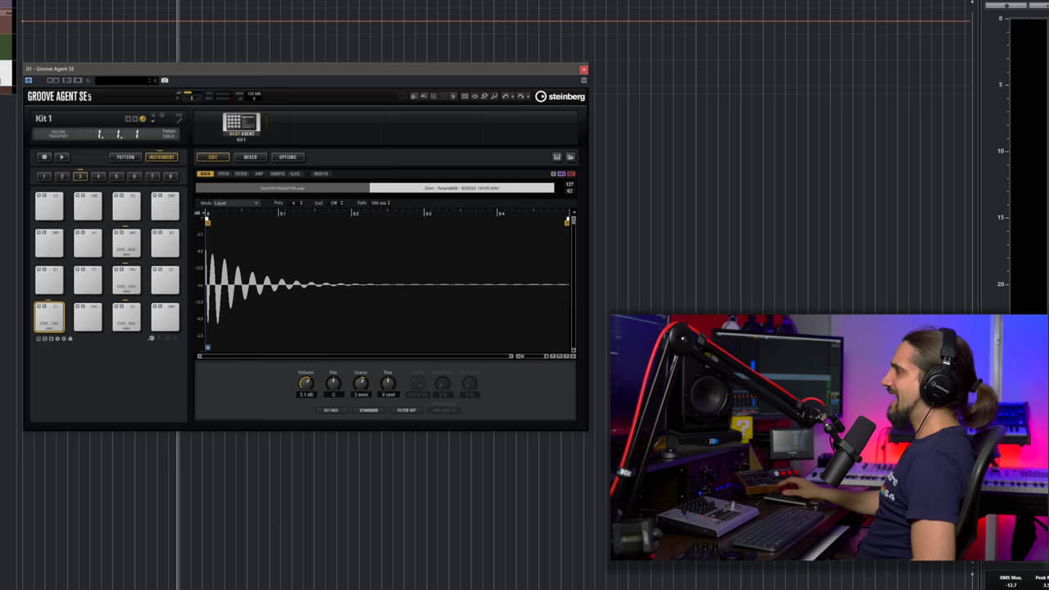
left_click_drag(207, 220, 228, 222)
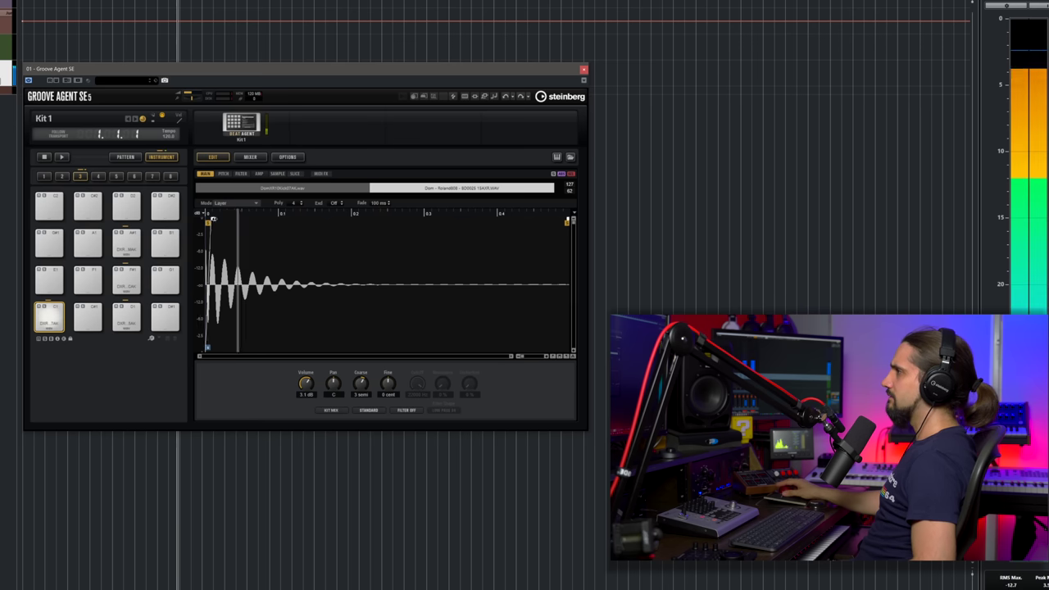
mouse_move(227, 222)
left_mouse_down()
mouse_move(197, 234)
mouse_move(209, 221)
mouse_move(224, 229)
mouse_move(207, 228)
left_mouse_up()
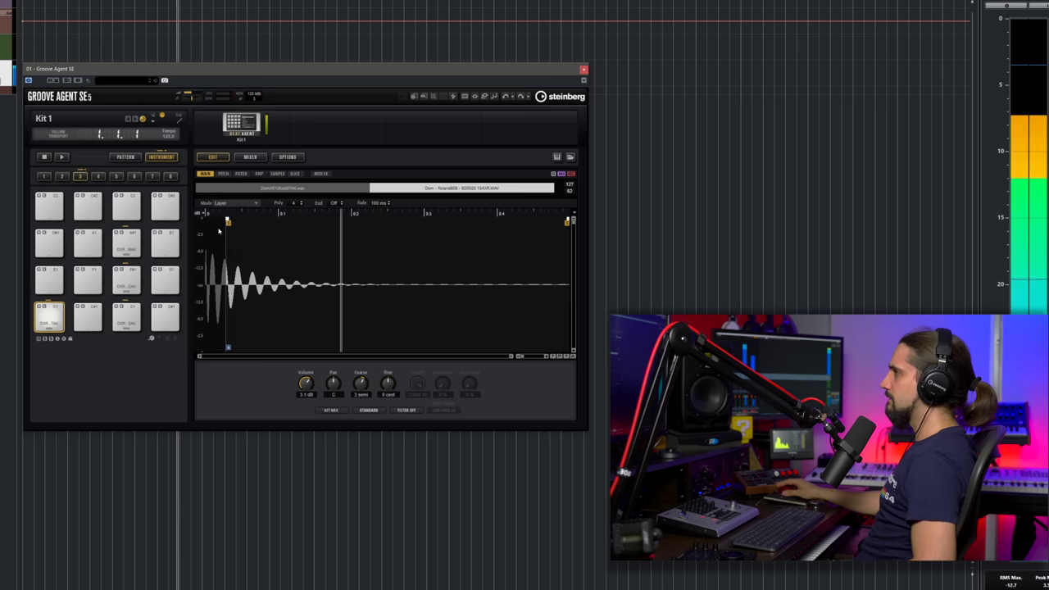
Set the coarse tuning of the first kick layer on the C1 pad to 2 semitones.
left_click(255, 187)
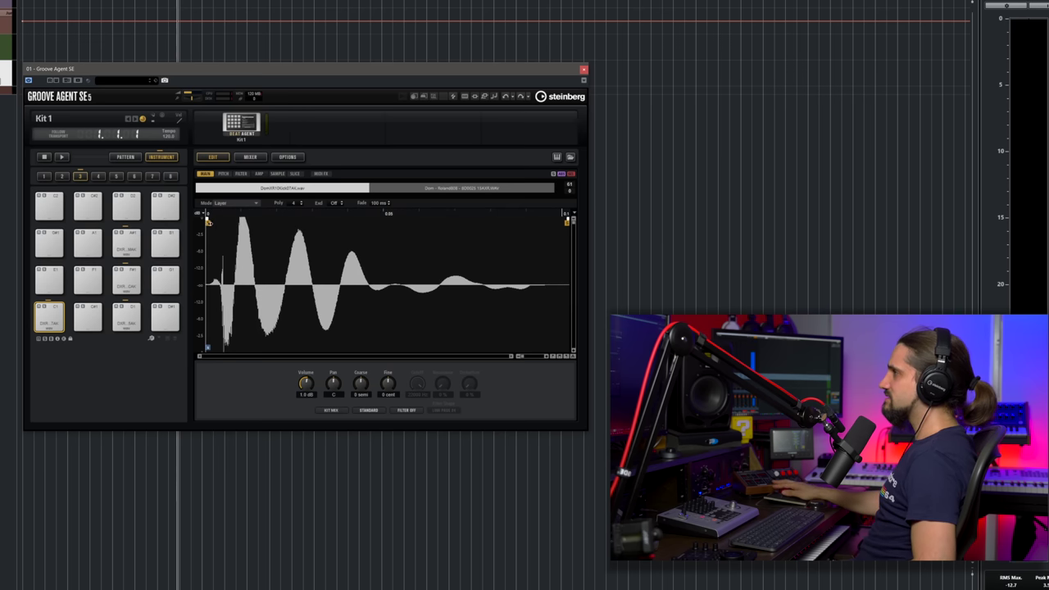
mouse_move(206, 219)
left_mouse_down()
mouse_move(237, 222)
mouse_move(207, 245)
left_mouse_up()
left_click_drag(360, 389, 357, 378)
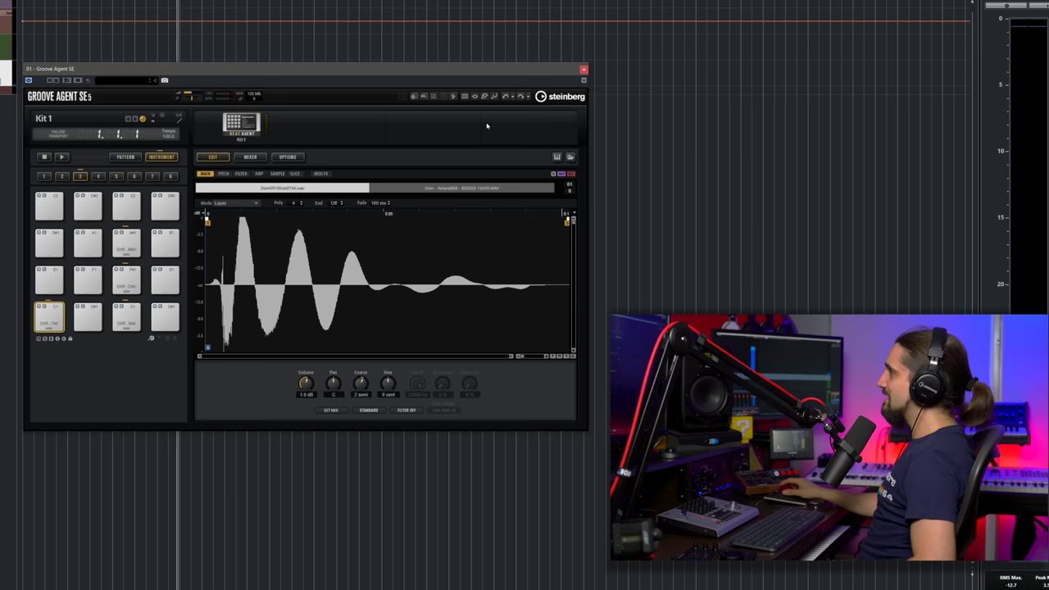
Add DomTR-808Snare10AXR as a second sample on the D1 snare pad and set the pad's mode to Layer.
left_click(571, 158)
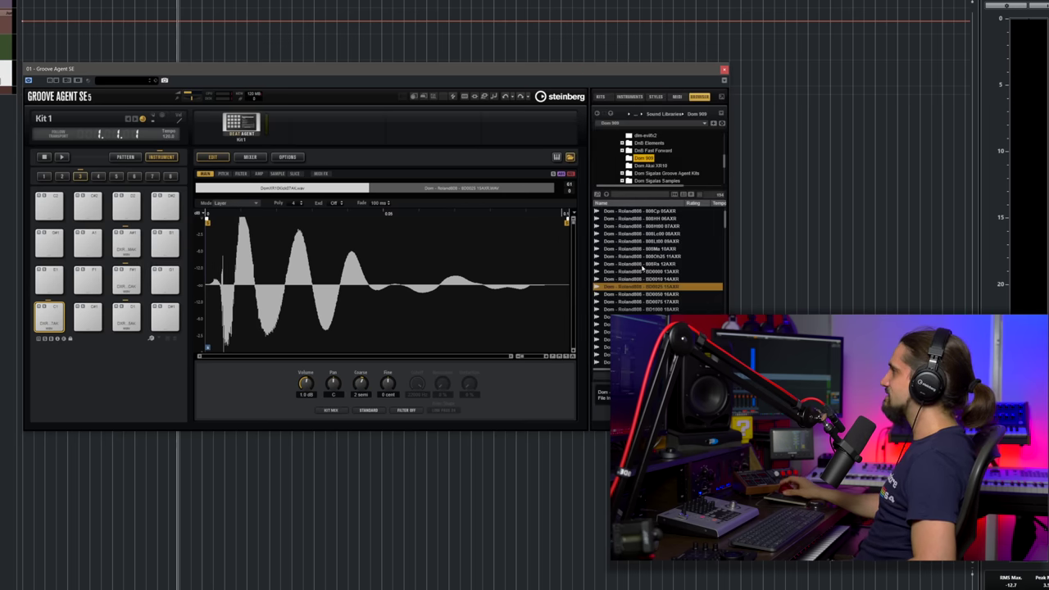
left_click(126, 317)
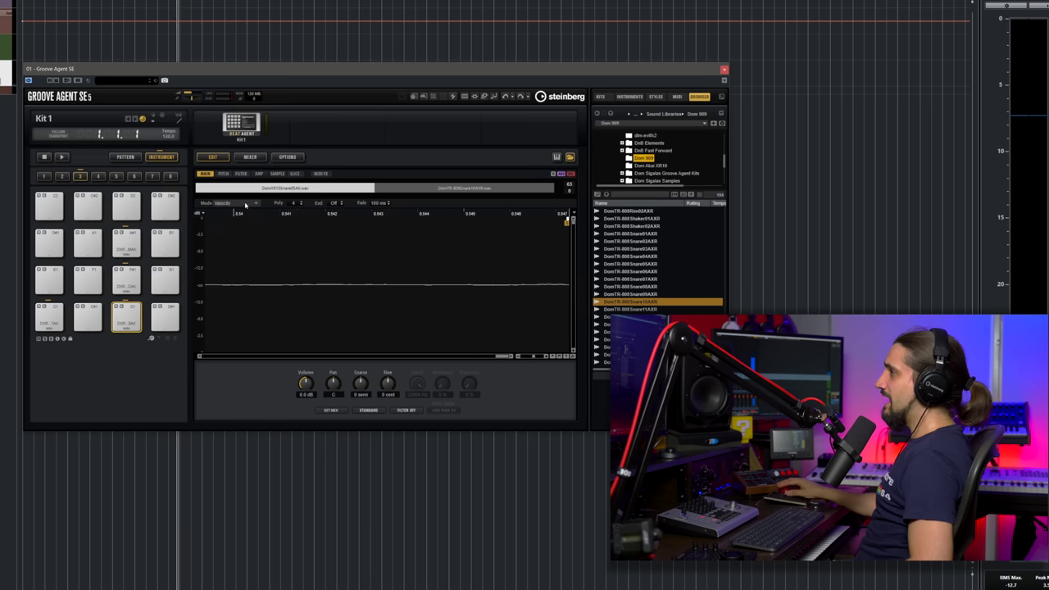
left_click(238, 202)
left_click(235, 221)
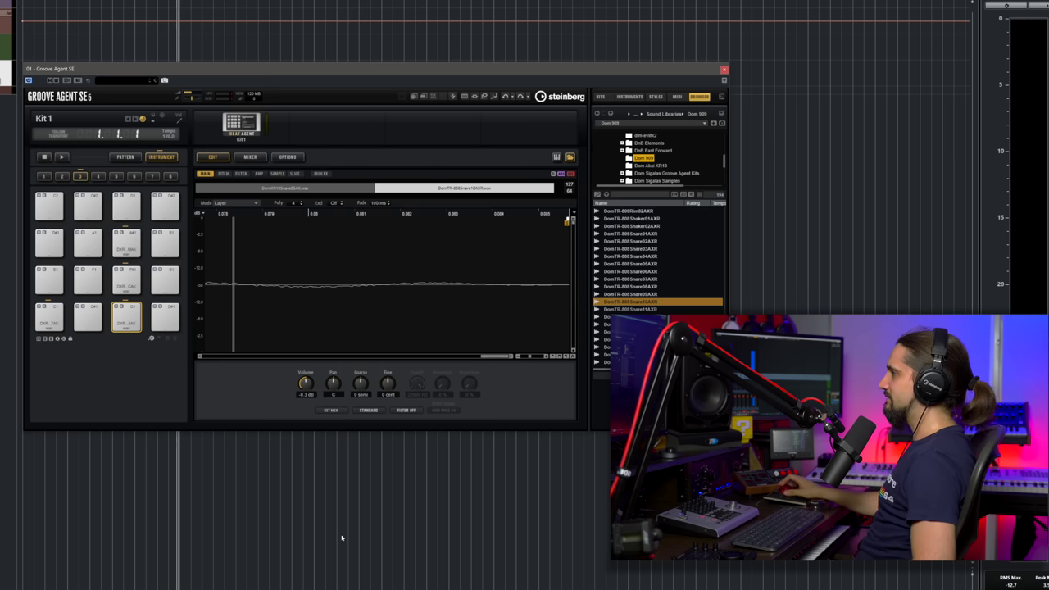
Apply a Classic low-pass 24 filter to the second snare layer on D1, shaping its cutoff and setting resonance to 24 %.
left_click(241, 173)
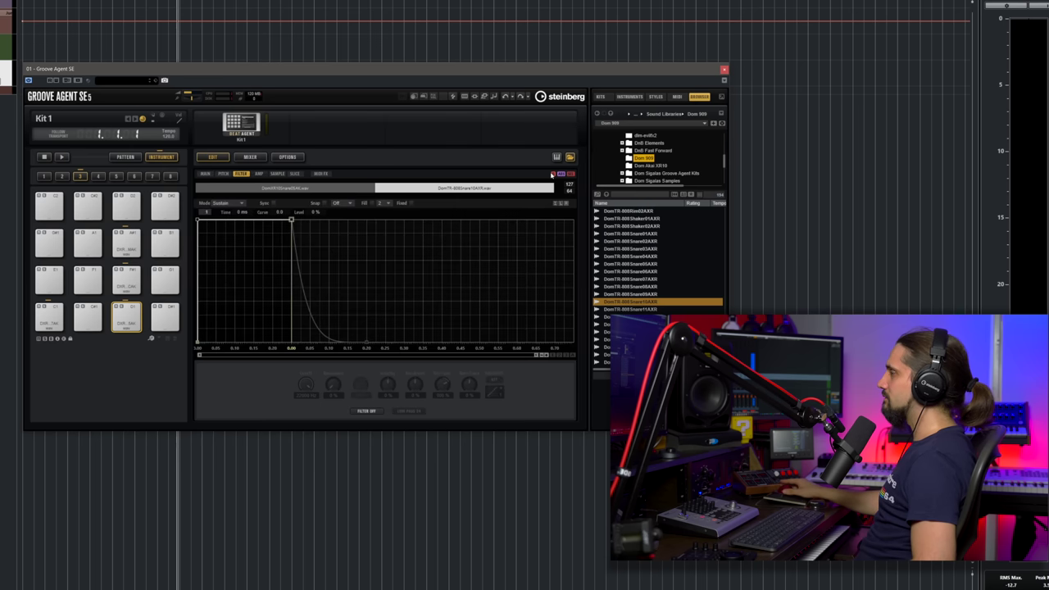
left_click(367, 410)
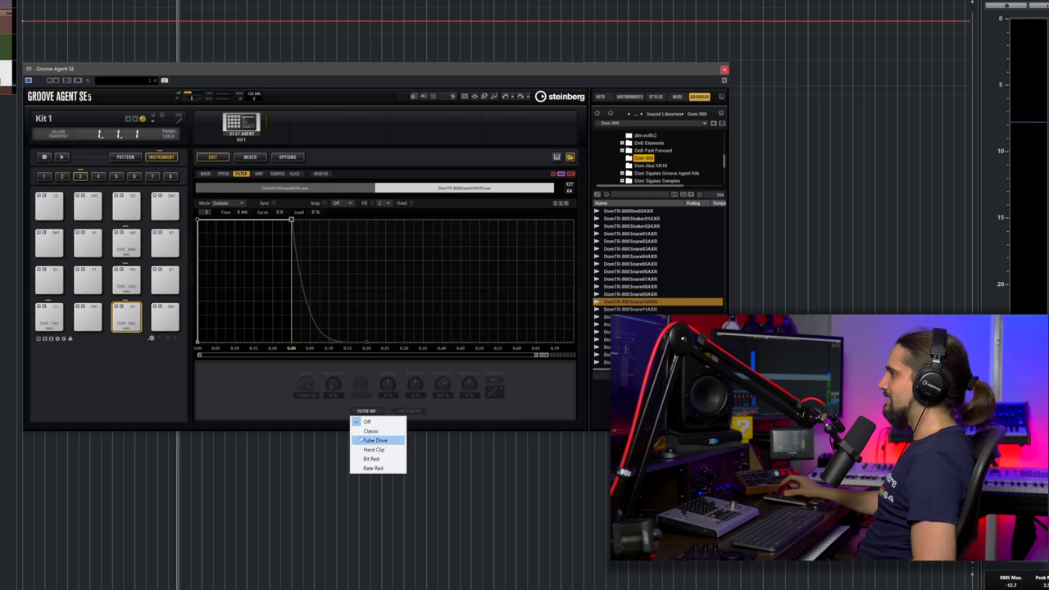
left_click(366, 430)
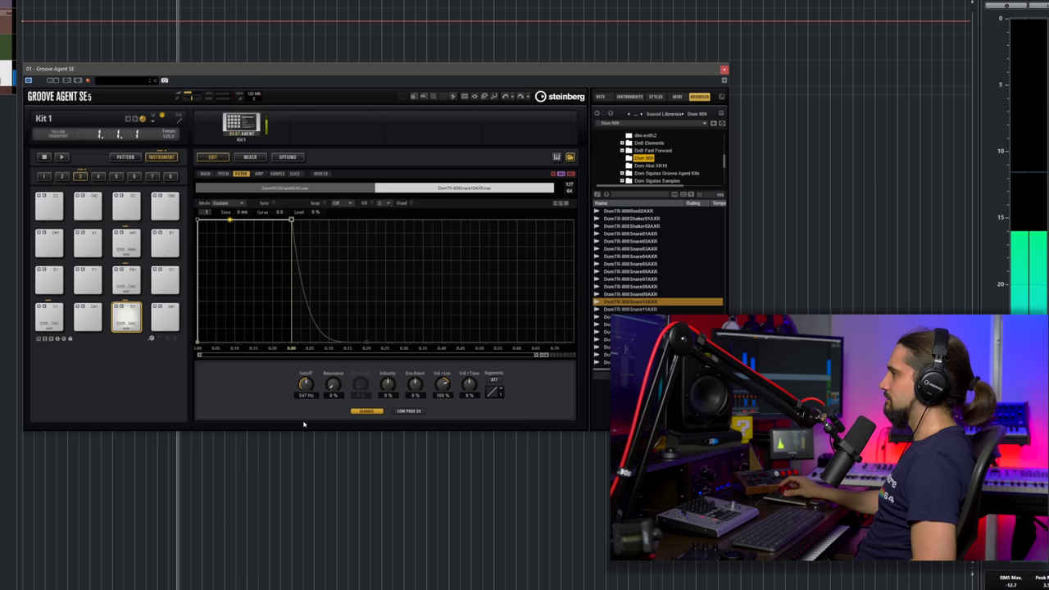
mouse_move(305, 383)
left_mouse_down()
mouse_move(305, 361)
mouse_move(331, 361)
mouse_move(332, 390)
mouse_move(305, 382)
left_mouse_up()
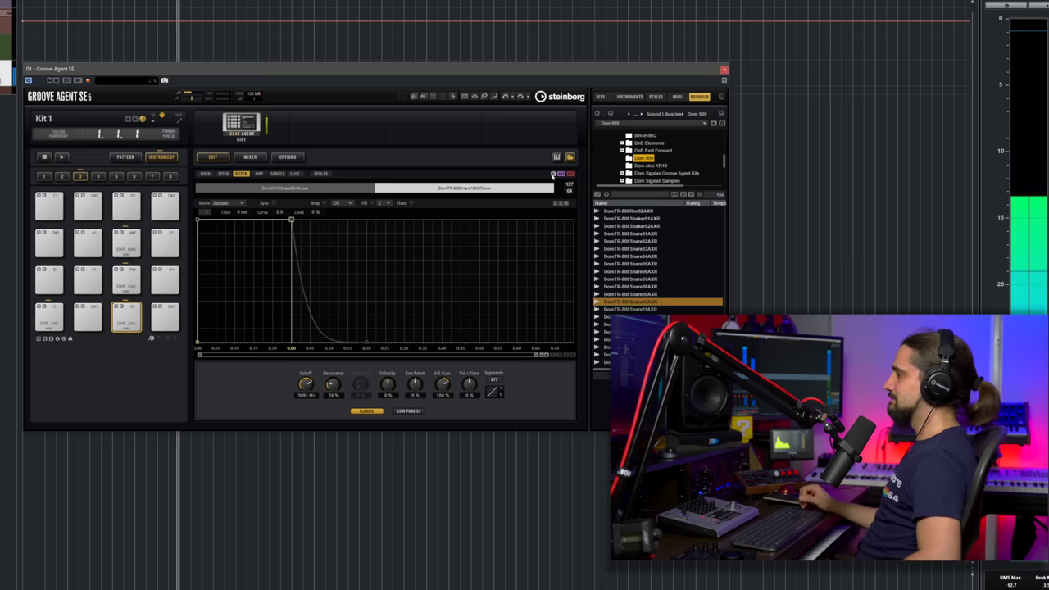
Apply a Classic HP24 filter to the first kick layer on pad C1 and lower its cutoff.
left_click(48, 316)
left_click(205, 174)
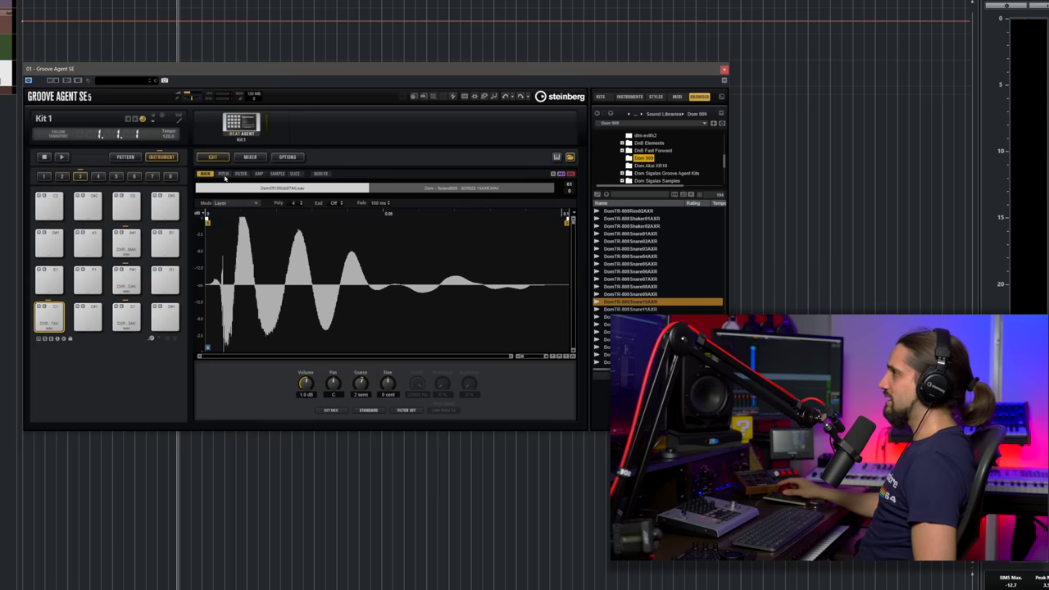
left_click(242, 174)
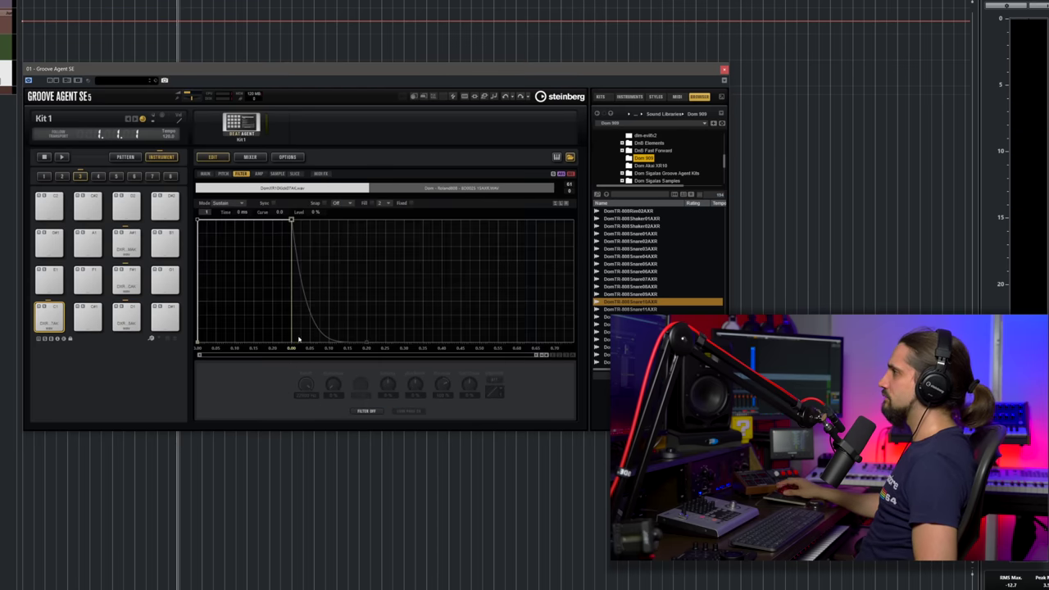
left_click(356, 411)
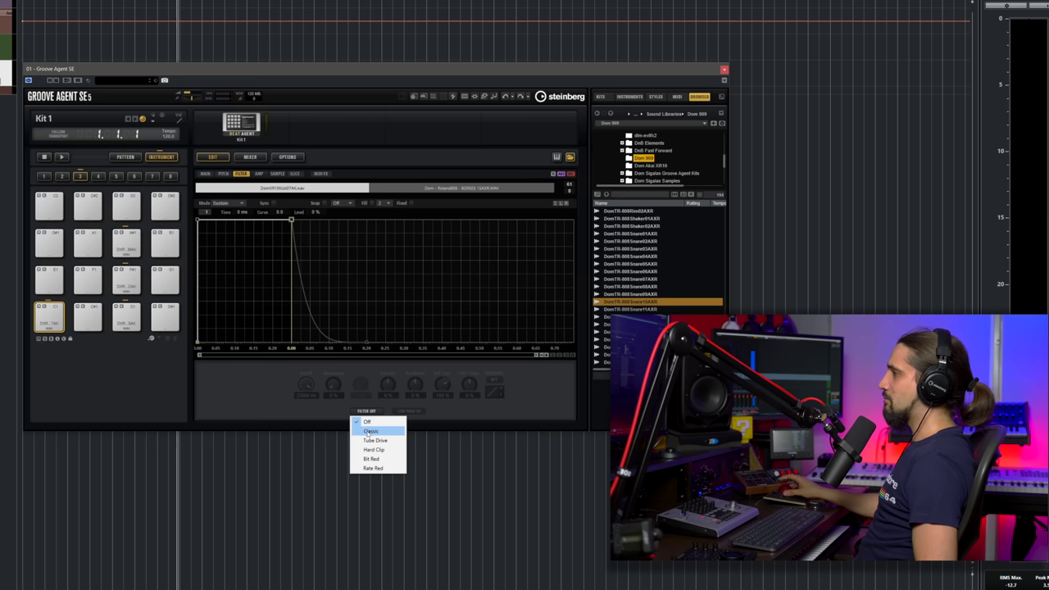
left_click(361, 427)
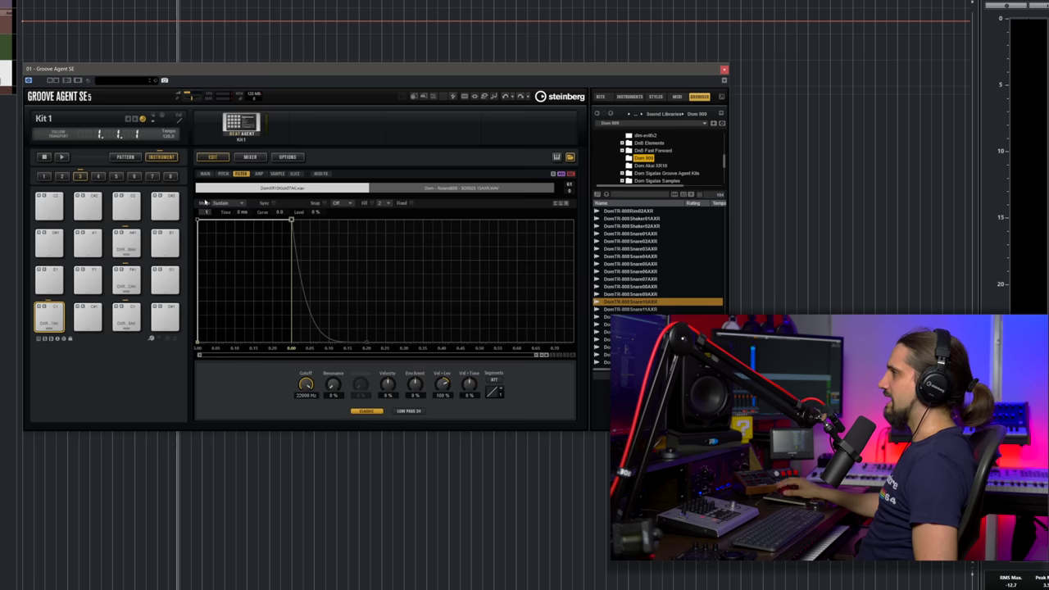
left_click(406, 410)
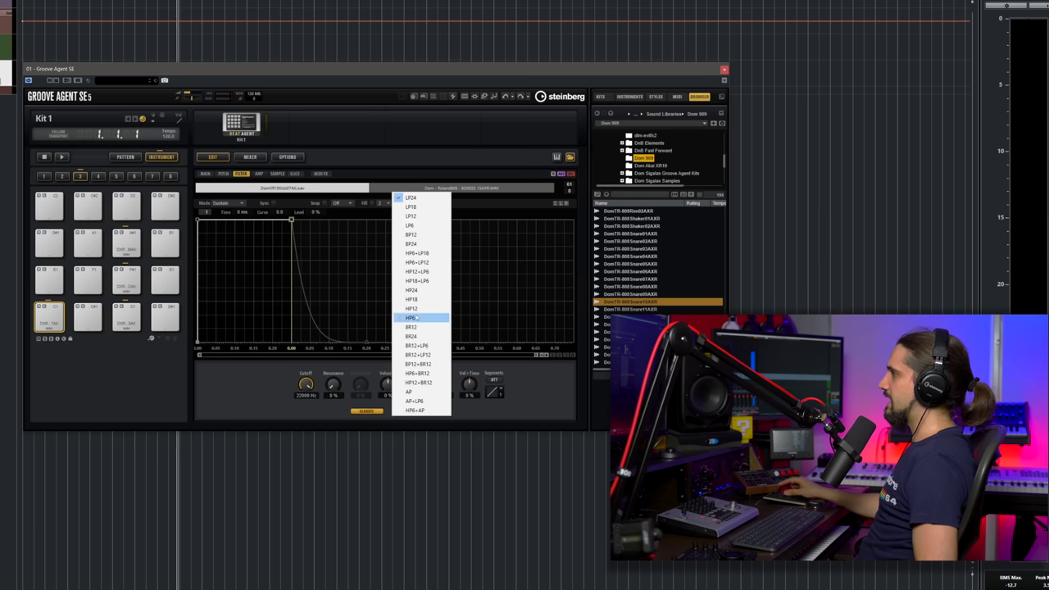
left_click(411, 290)
left_click_drag(305, 385, 296, 418)
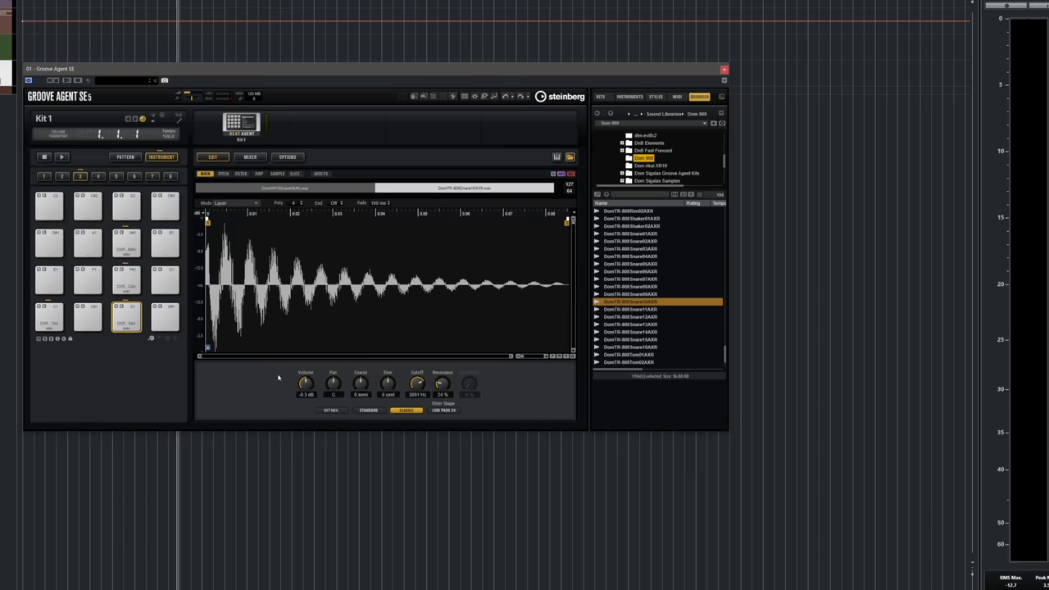
Raise the volume of the second snare layer on D1 to about 4.9 dB and audition the pad.
left_click_drag(300, 400, 299, 361)
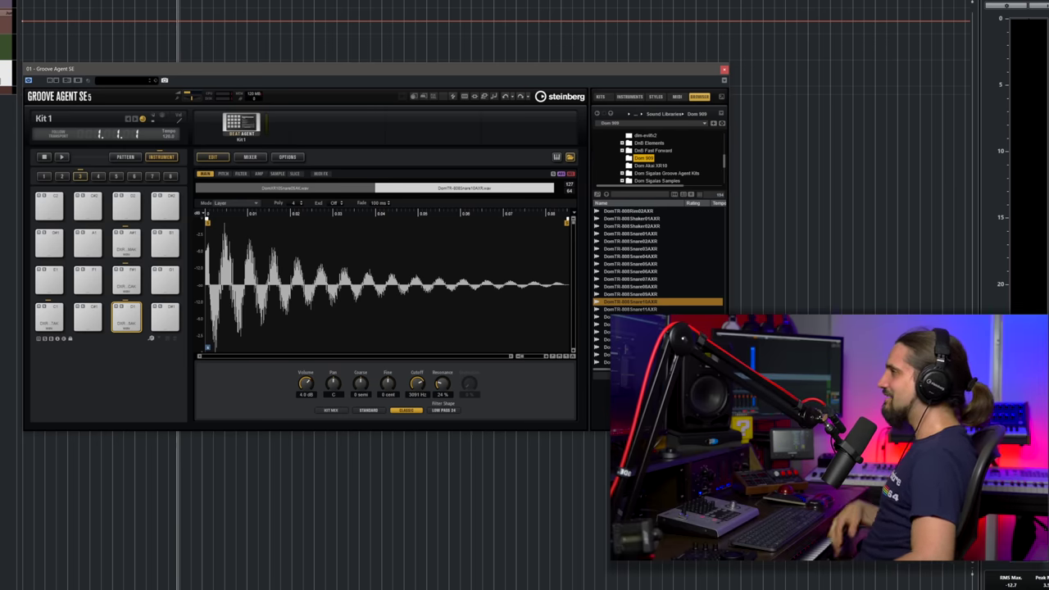
left_click(126, 317)
Adjust the random pitch amount of the closed hi-hat sample on pad F#1.
left_click(117, 287)
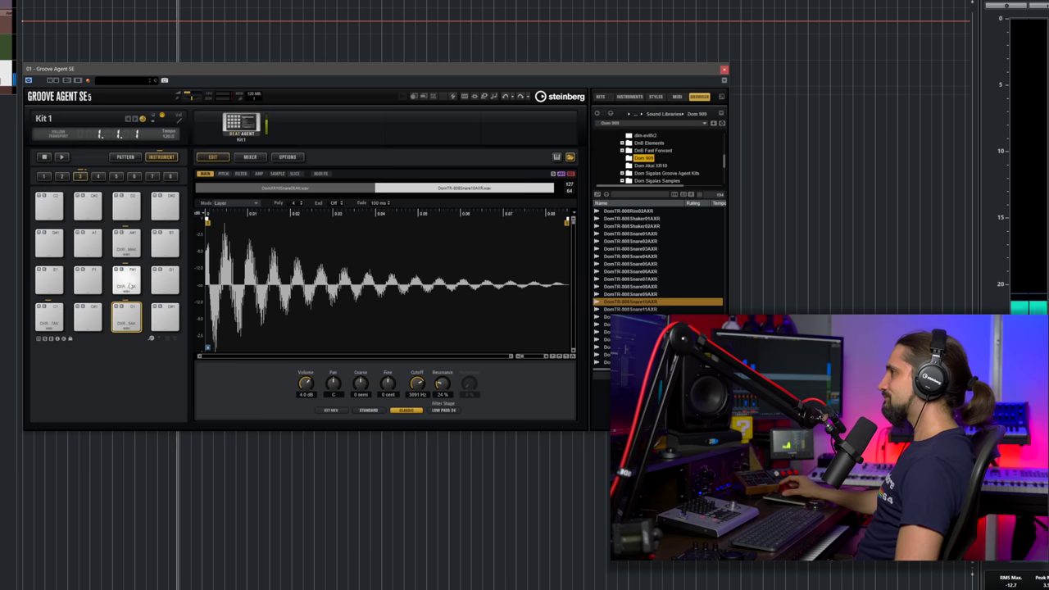
left_click(222, 173)
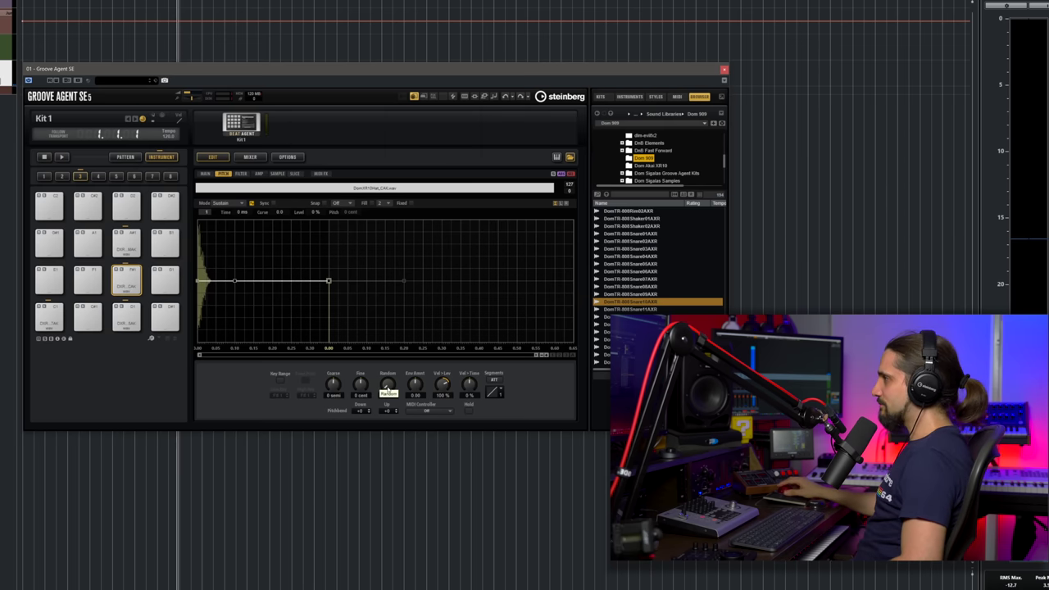
mouse_move(387, 385)
left_mouse_down()
mouse_move(391, 321)
mouse_move(385, 383)
left_mouse_up()
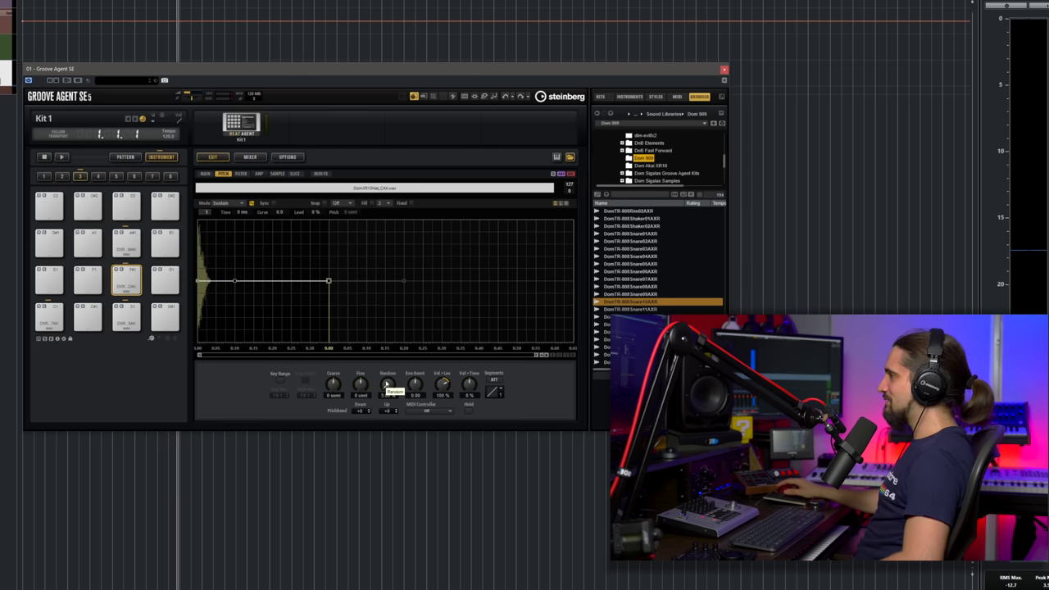
left_click_drag(390, 394, 387, 386)
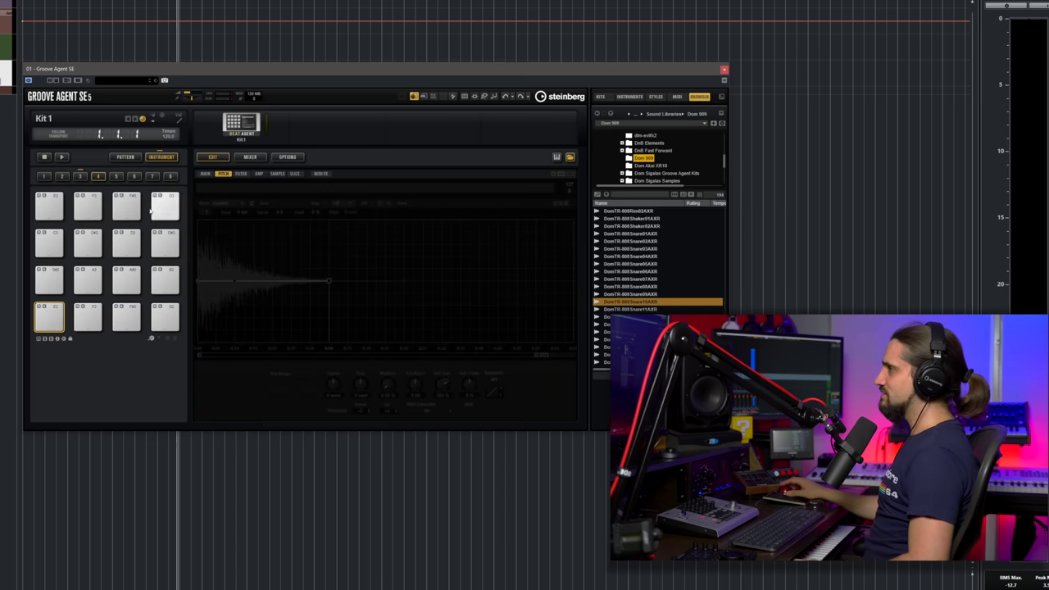
Return to pad group 3 and pan the closed hi-hat on F#1 to L22.
left_click(79, 176)
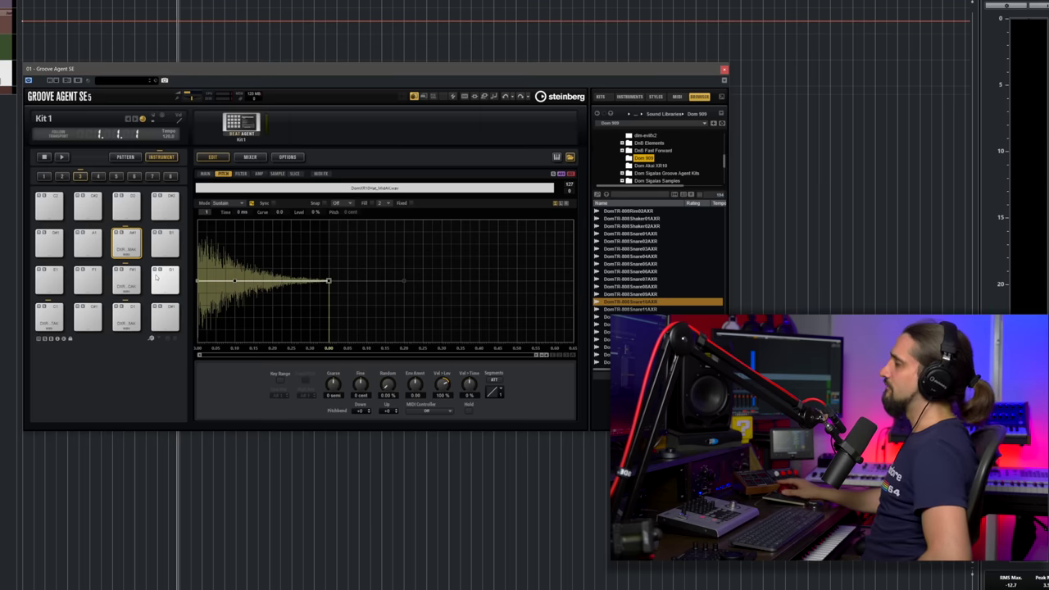
left_click(129, 280)
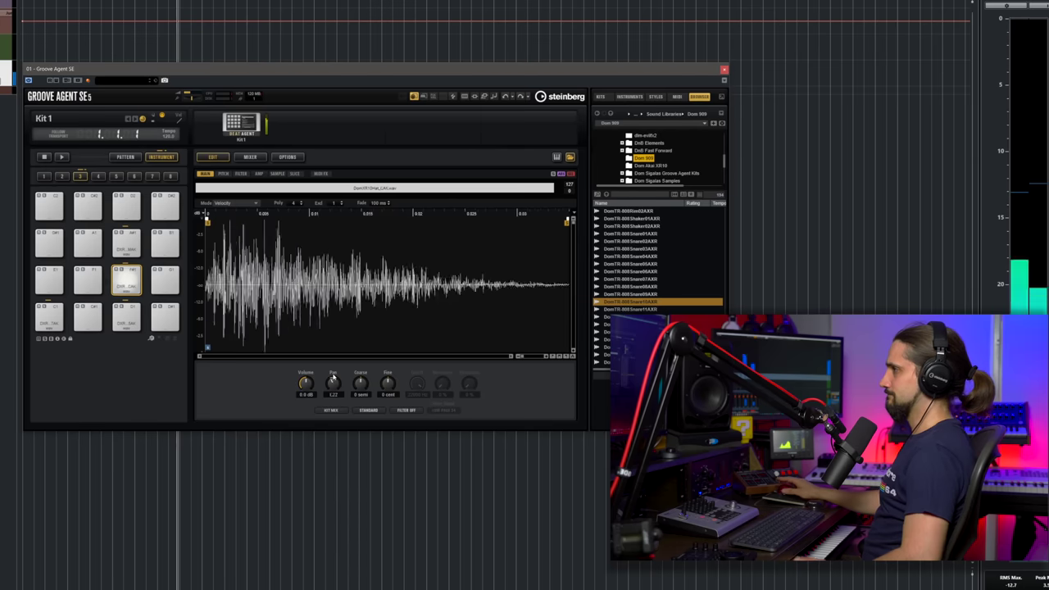
Try the Vintage and Turntable playback modes on the Roland808 kick layer, returning it to Standard.
left_click(369, 411)
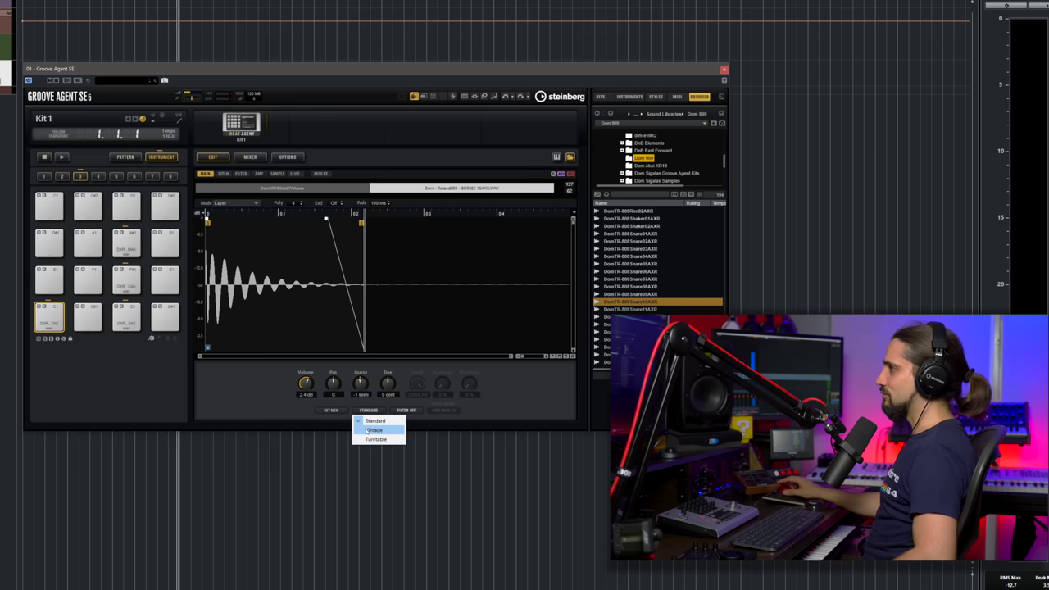
left_click(371, 430)
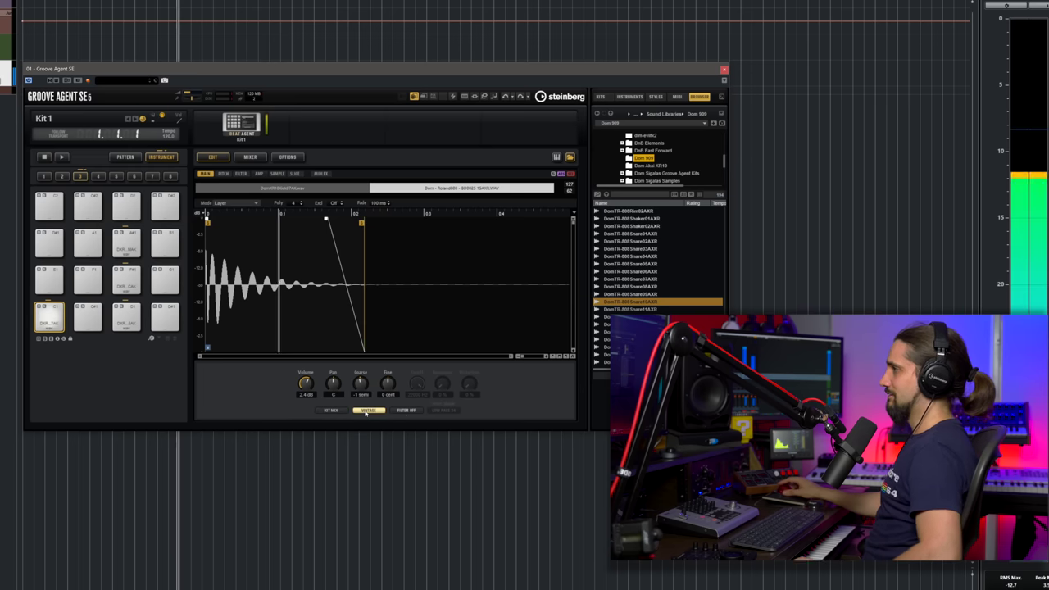
left_click(368, 410)
left_click(374, 439)
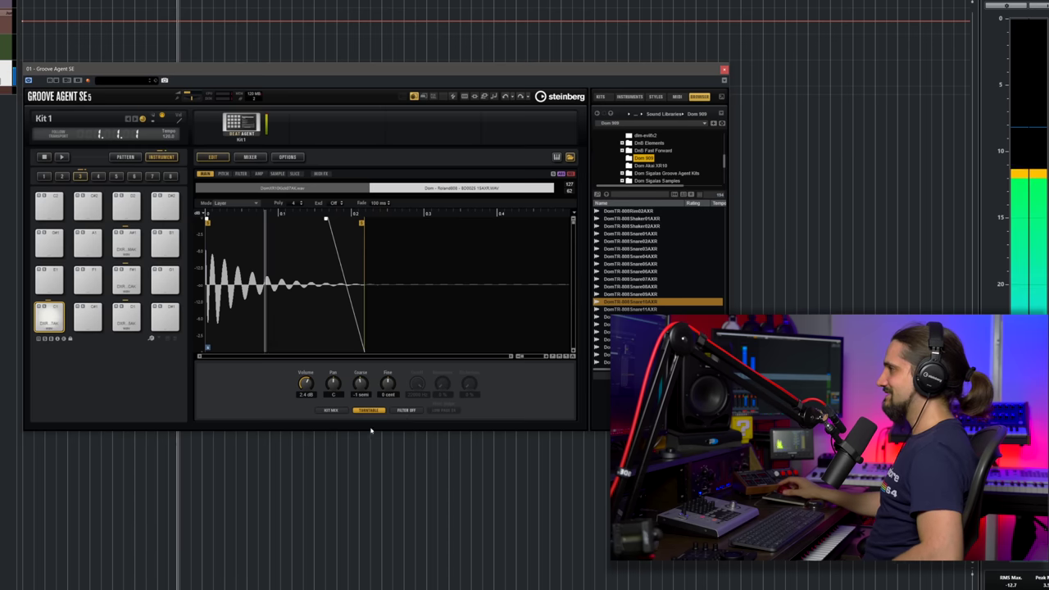
left_click(369, 411)
left_click(373, 418)
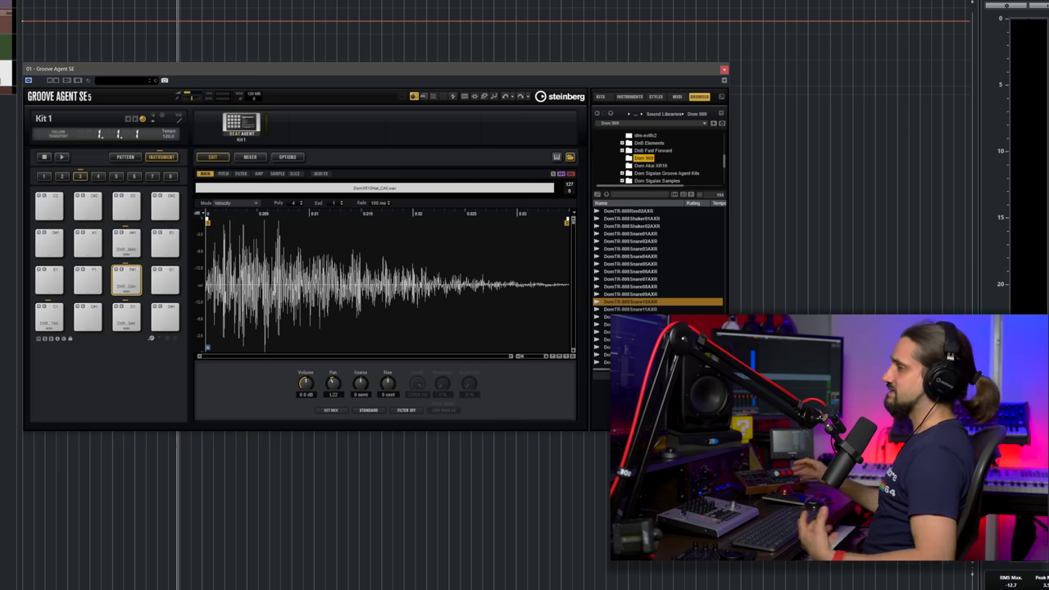
Copy the layered snare pad on D1 and paste it onto pad E1.
left_click(129, 322)
right_click(128, 320)
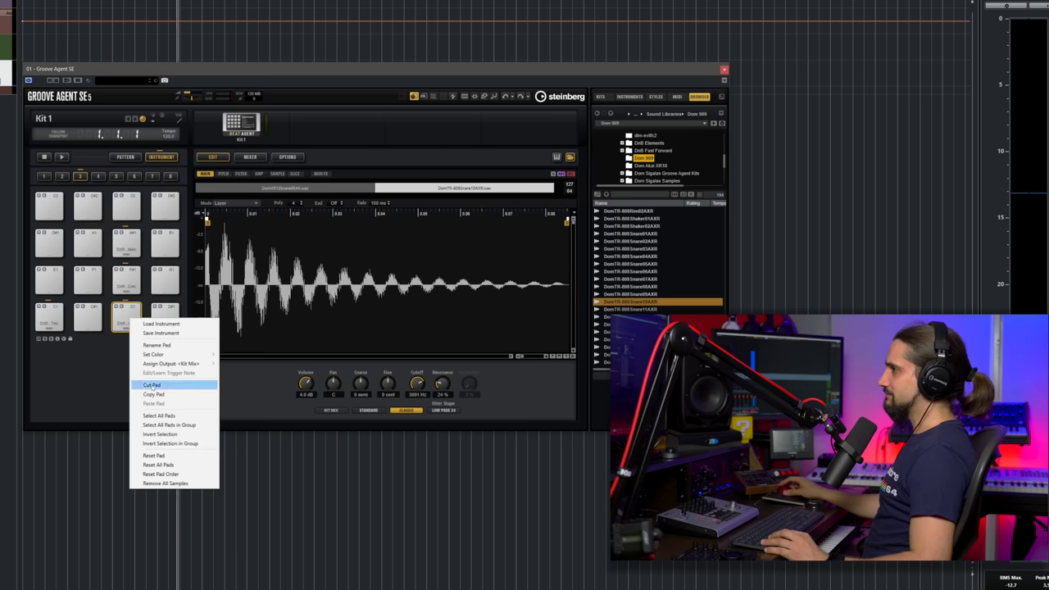
left_click(153, 385)
left_click(47, 280)
right_click(47, 283)
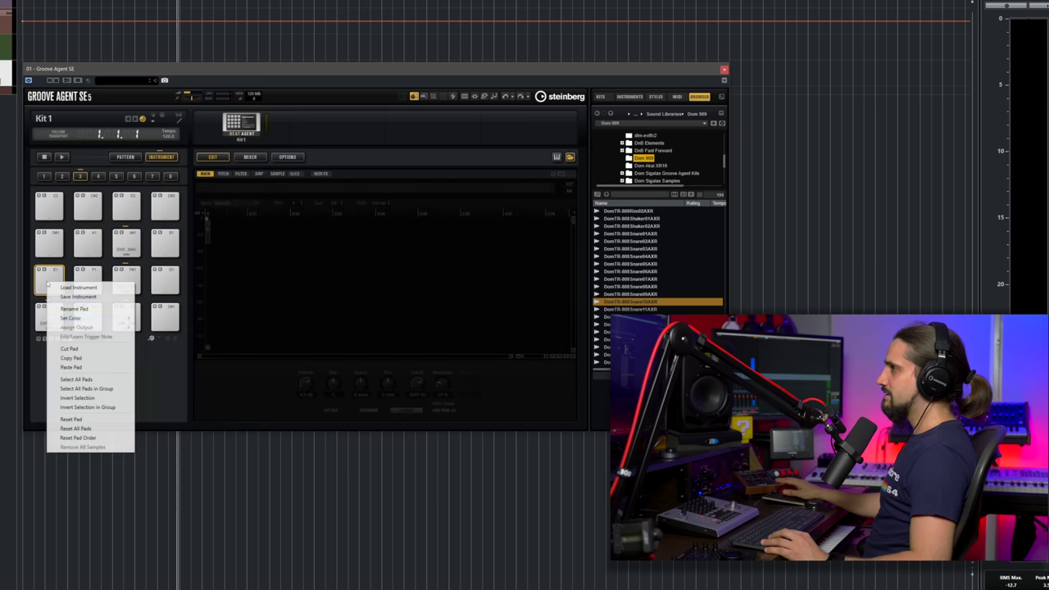
left_click(63, 368)
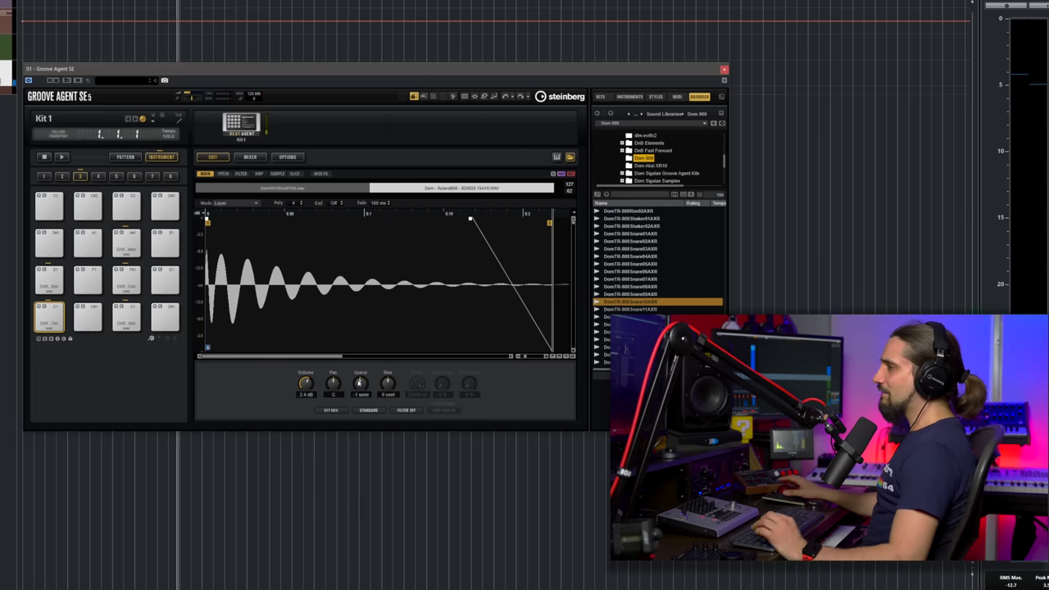
Set the color of the C1 kick pad to Color 1.
right_click(49, 319)
mouse_move(86, 352)
left_click(153, 364)
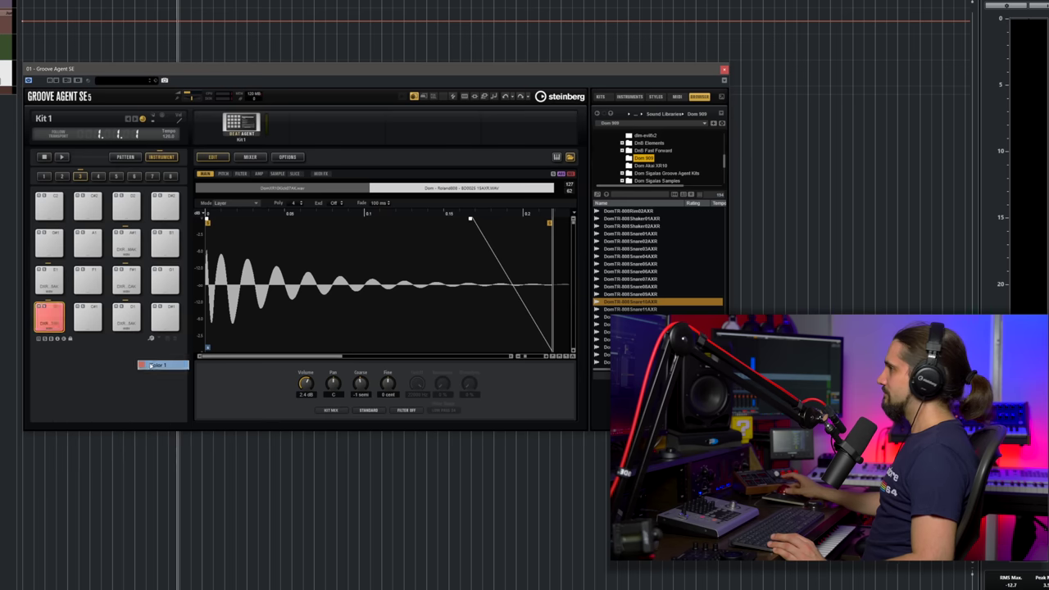
Select the snare pads on D1 and E1 together and give both the green Color 6.
left_click(125, 320)
left_click(49, 283)
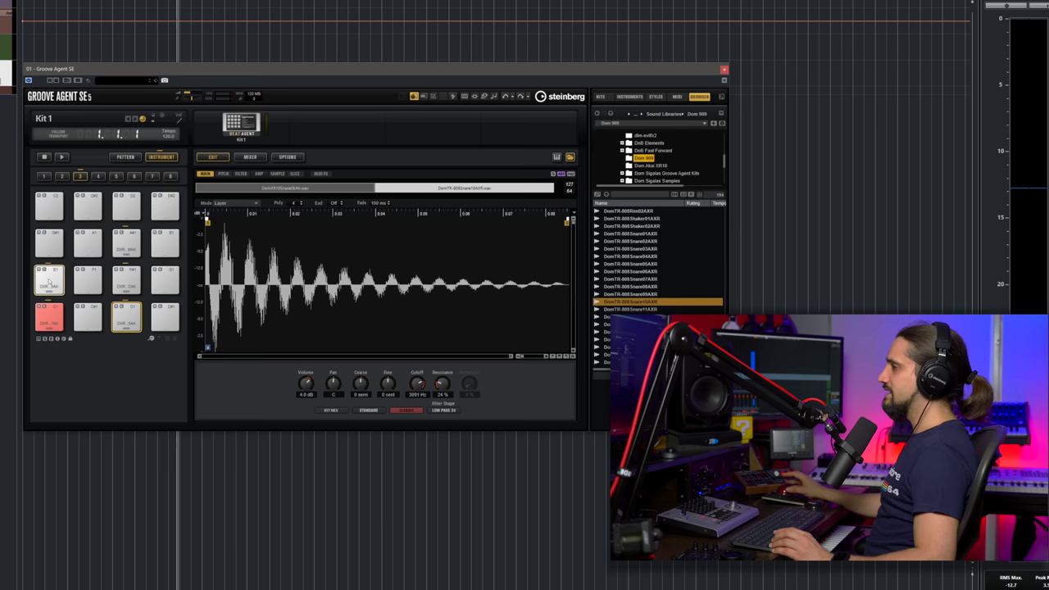
right_click(127, 321)
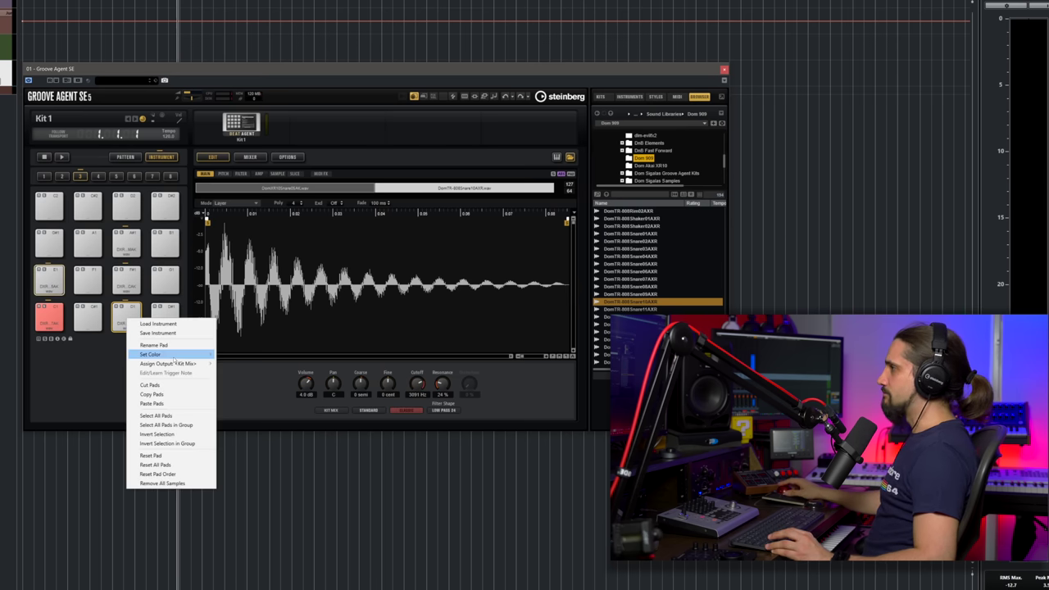
mouse_move(220, 357)
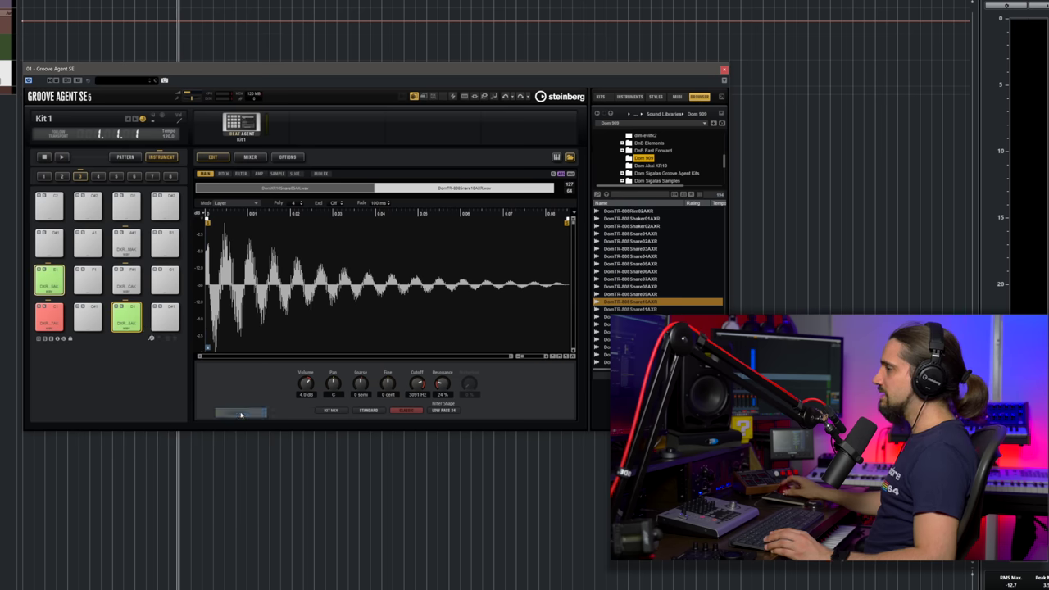
left_click(237, 413)
Select the two hi-hat pads on F#1 and A#1 together and color both cyan.
left_click(124, 283)
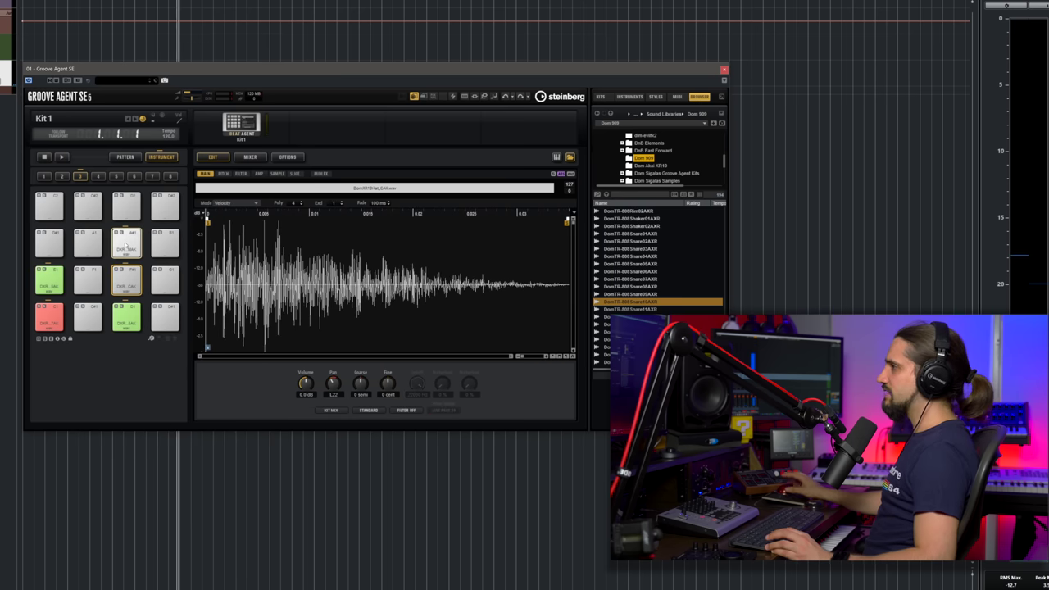
right_click(125, 245)
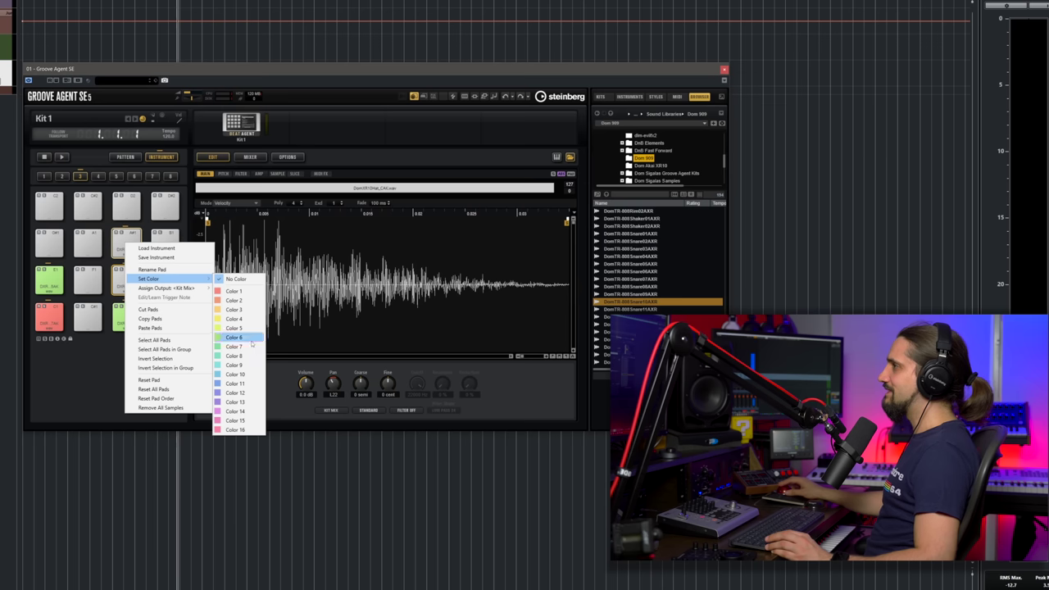
left_click(238, 369)
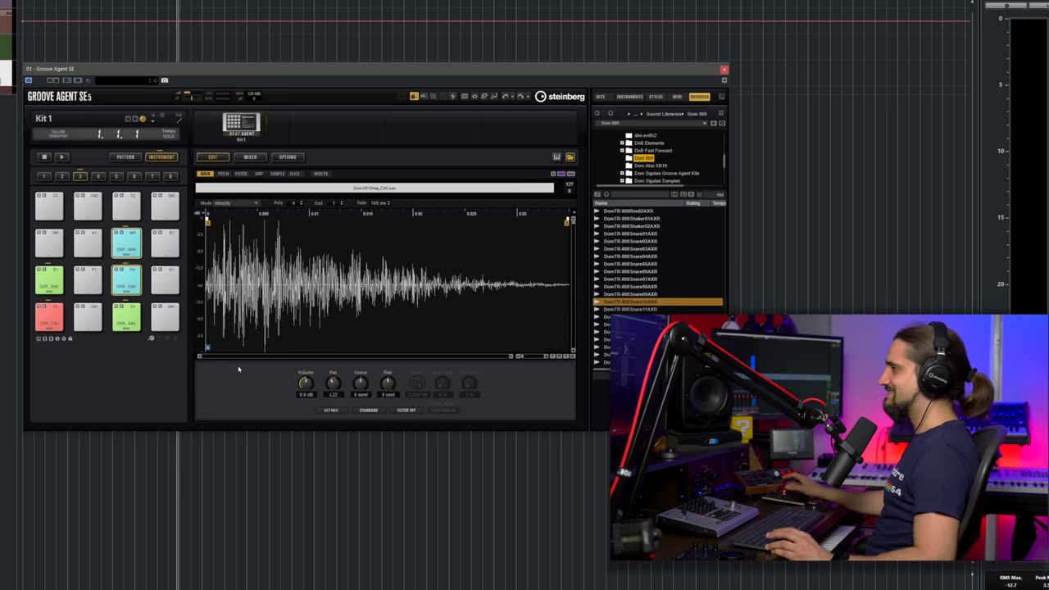
left_click(292, 412)
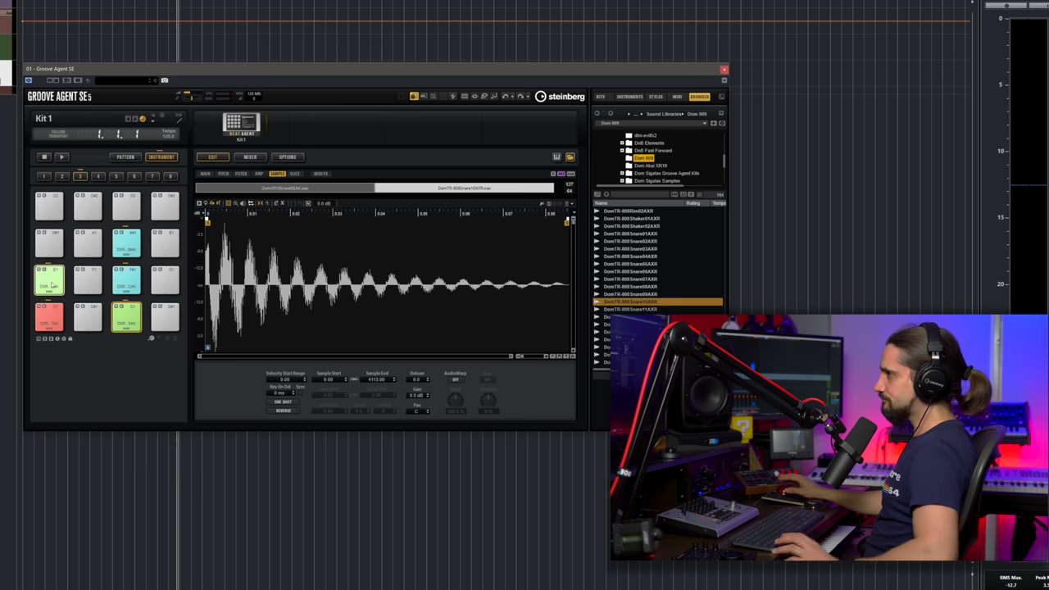
Assign the output of the two selected green snare pads on D1 and E1 to agent Bus 2.
right_click(52, 284)
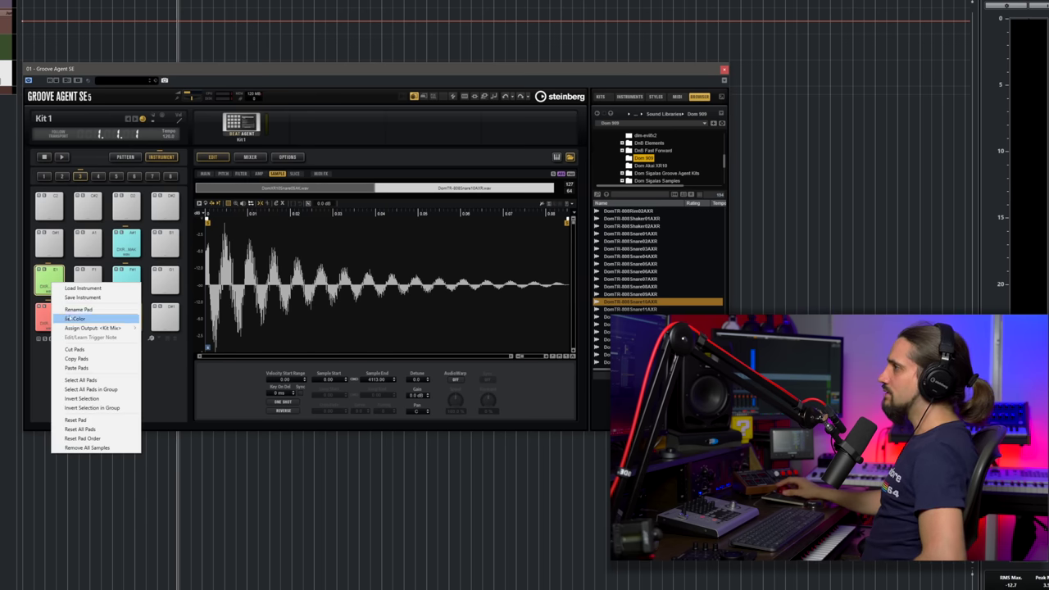
mouse_move(107, 329)
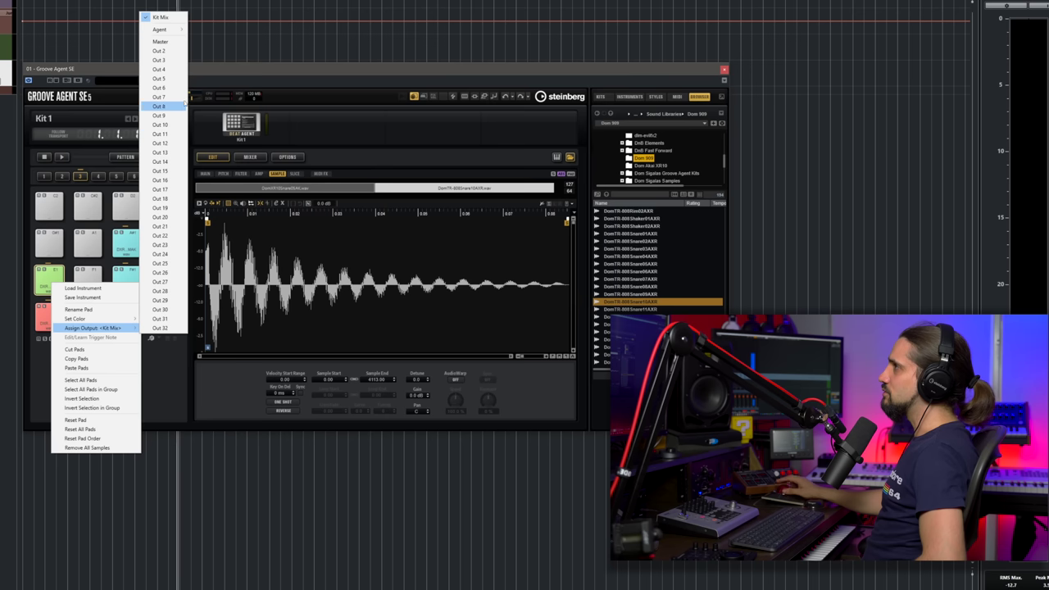
mouse_move(182, 31)
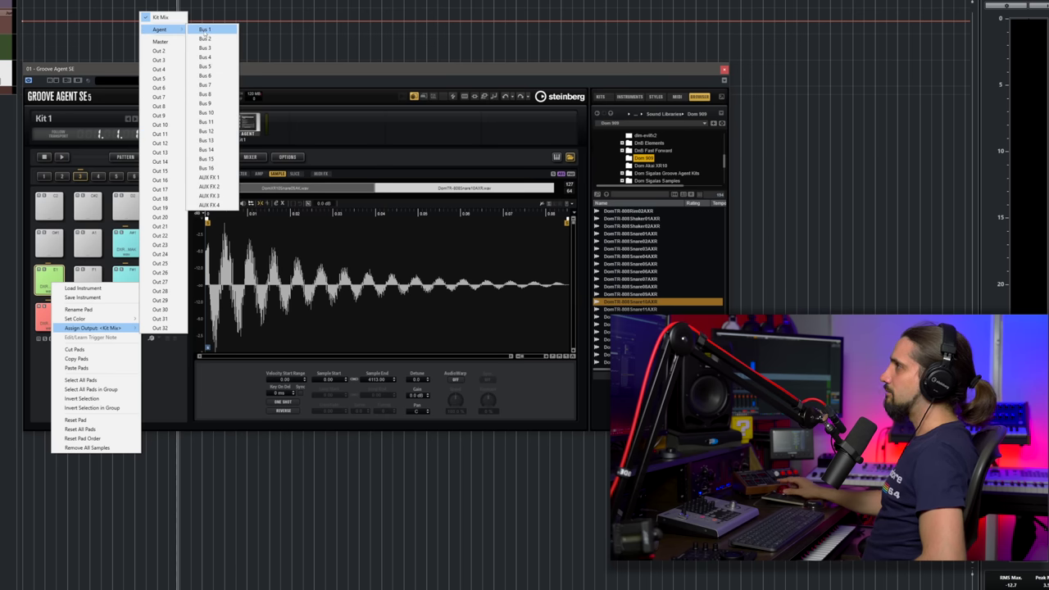
left_click(205, 39)
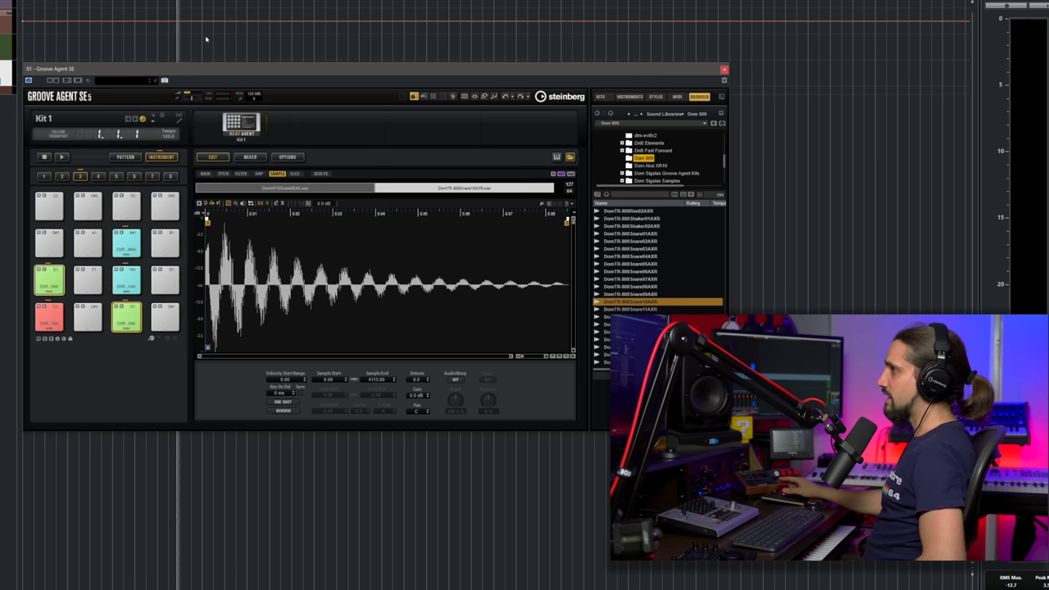
Assign the output of the red kick pad on C1 to agent Bus 1.
left_click(51, 318)
right_click(58, 319)
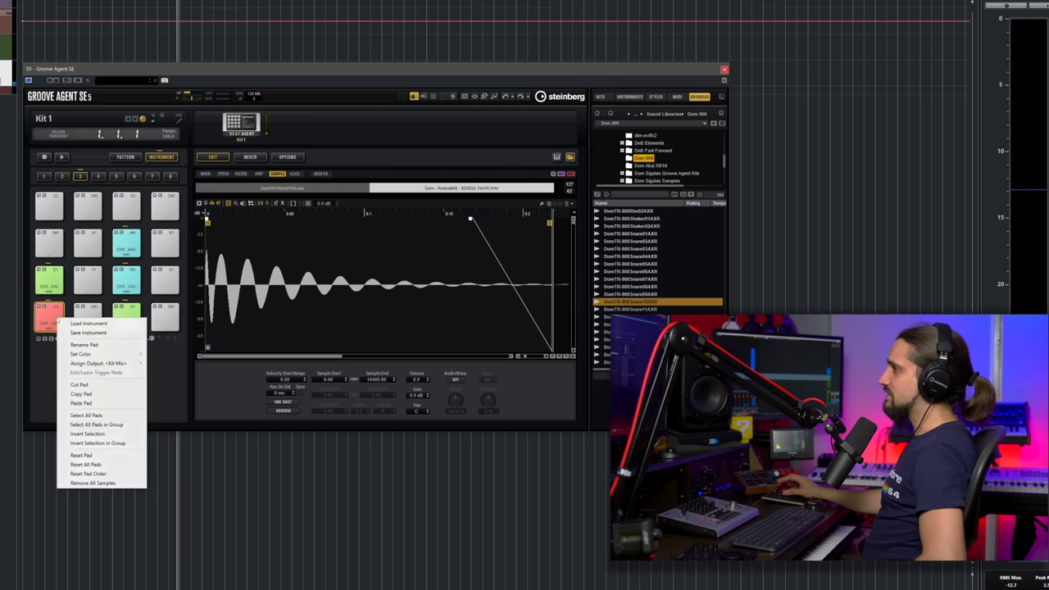
mouse_move(131, 363)
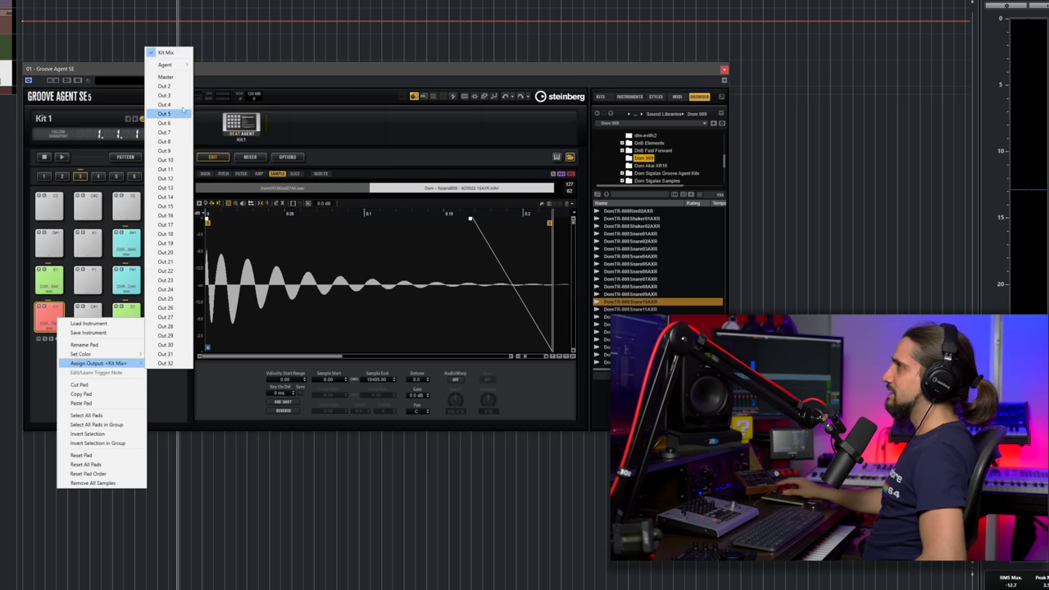
left_click(164, 51)
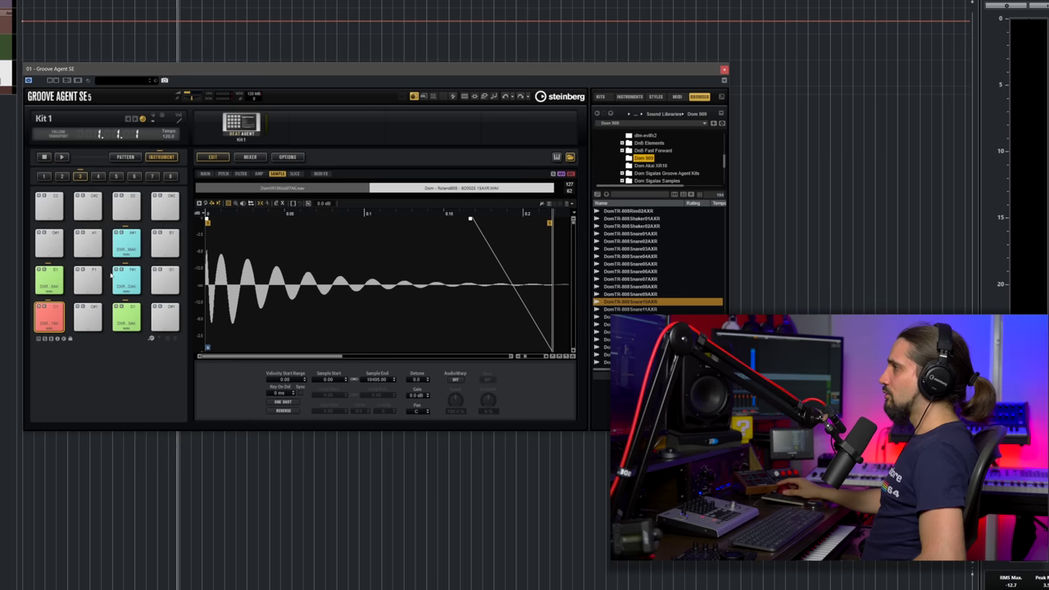
Select both cyan hi-hat pads on F#1 and A#1 and assign their output to agent Bus 3.
left_click(123, 280)
right_click(129, 244)
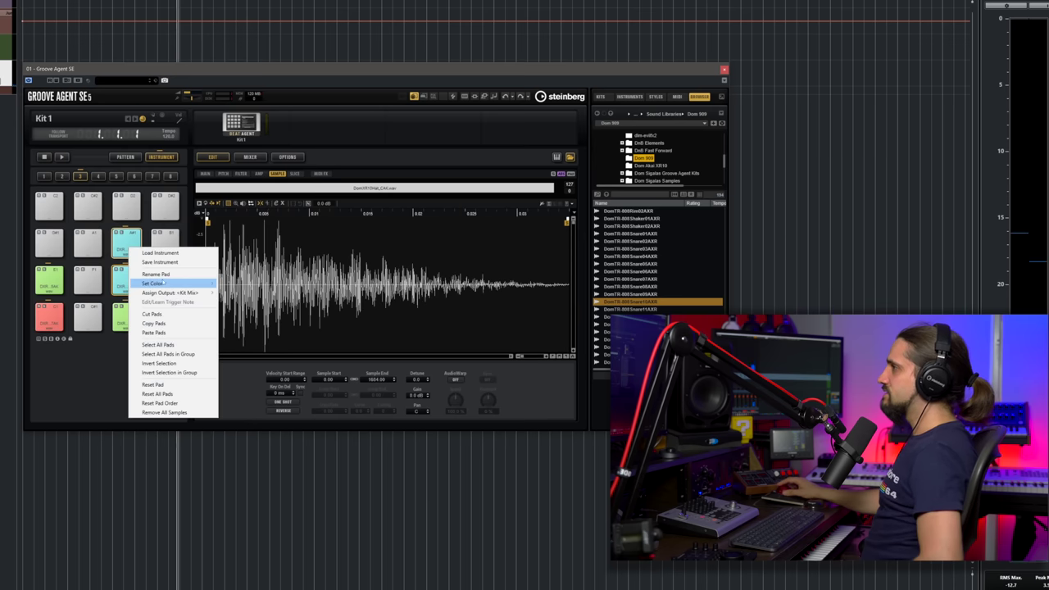
mouse_move(180, 293)
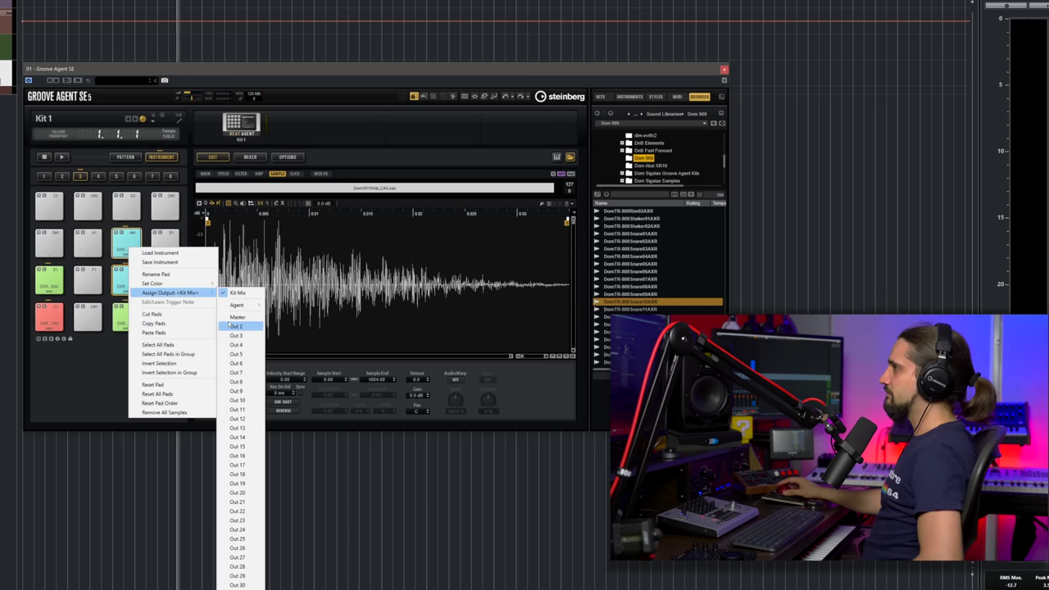
mouse_move(247, 308)
left_click(275, 321)
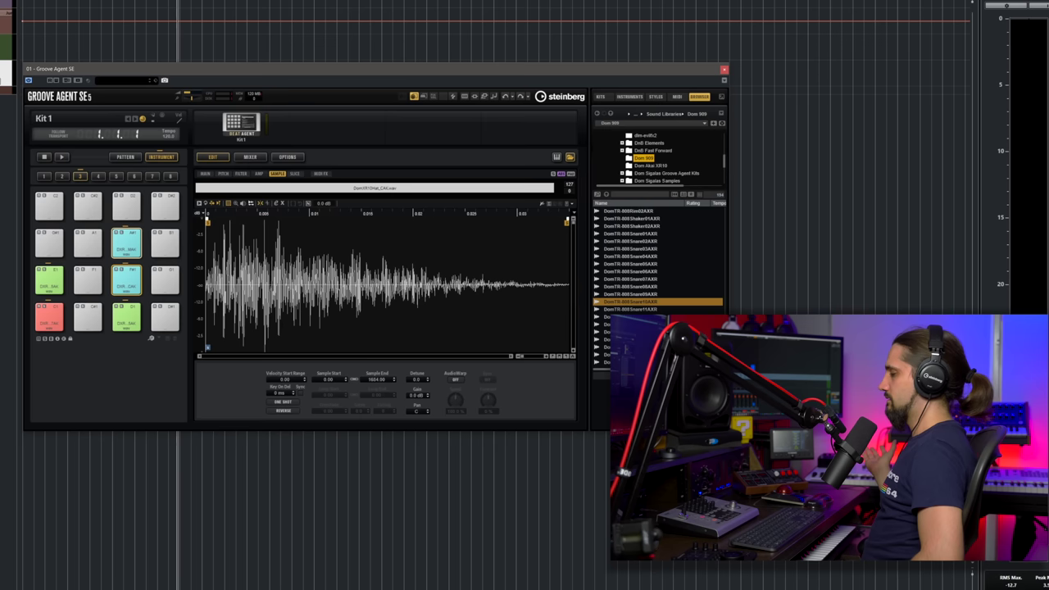
Open the agent mixer and insert a Reverb effect in the first insert slot of Bus 2.
left_click(246, 159)
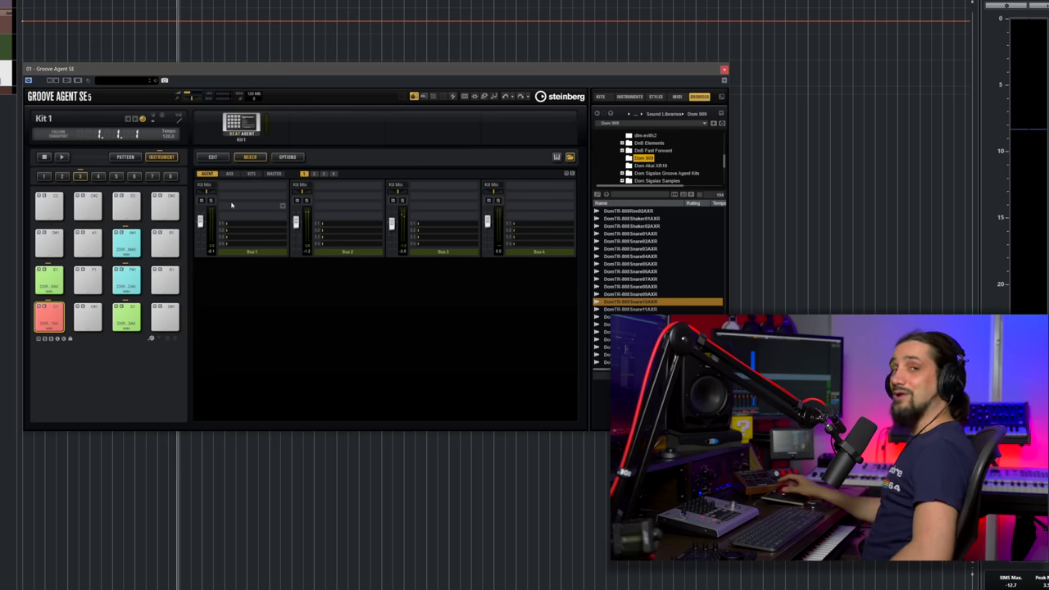
left_click(351, 189)
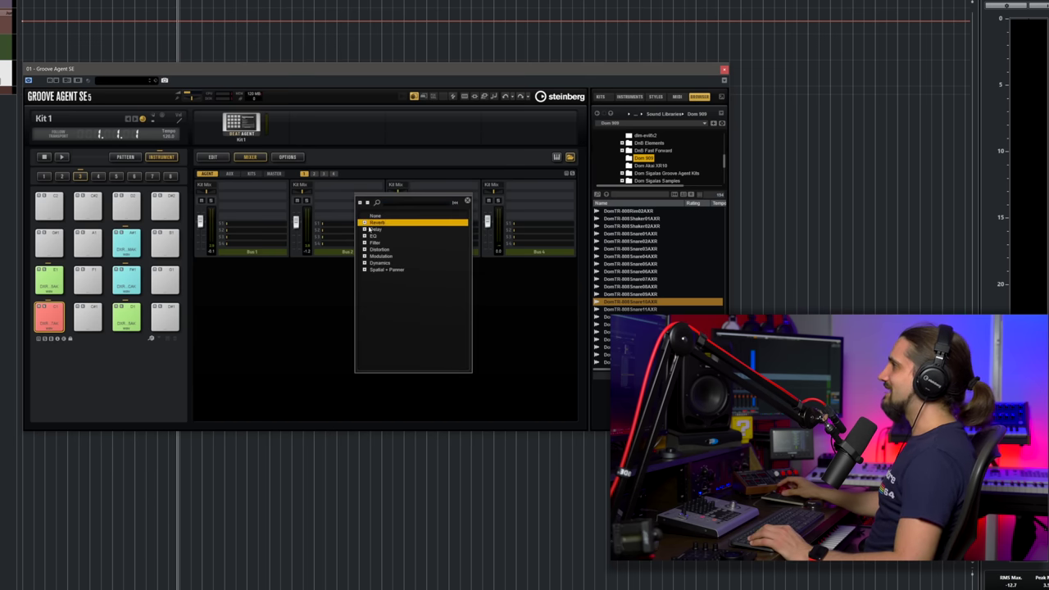
left_click(364, 223)
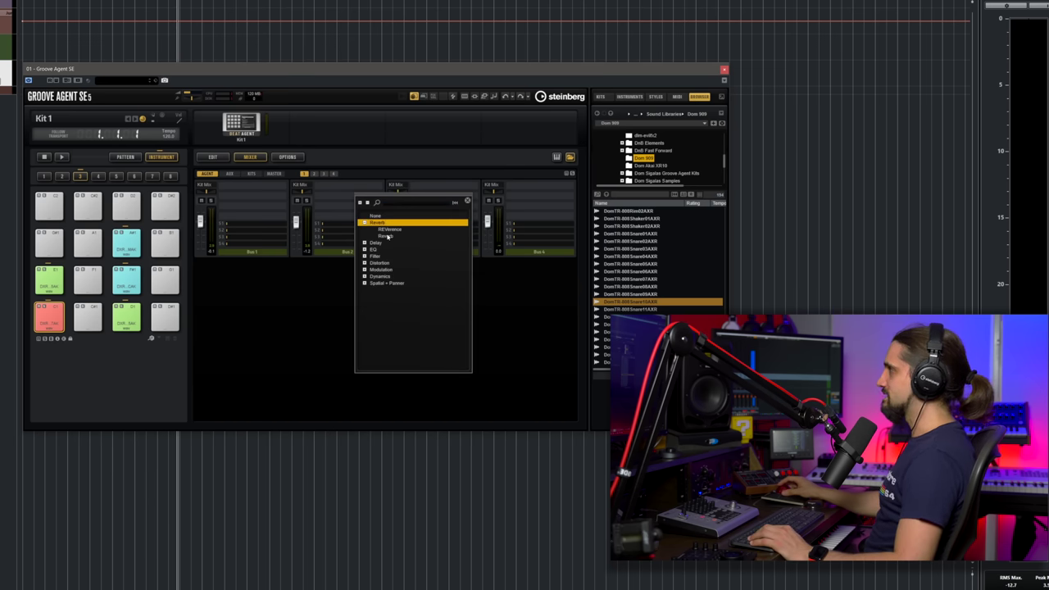
left_click(388, 235)
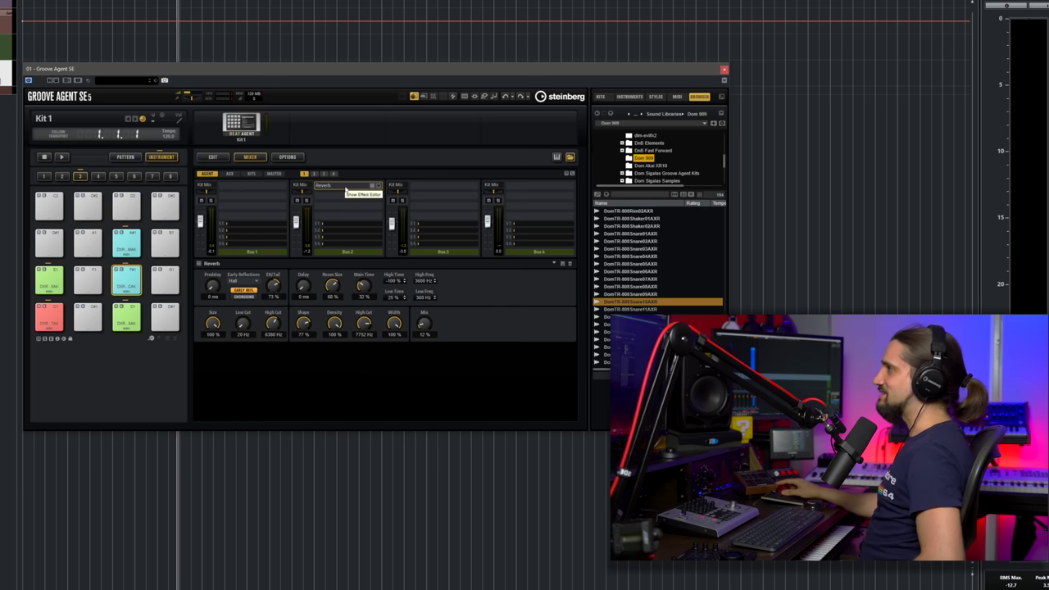
Replace the Reverb on Bus 2 with the Envelope Shaper and raise its attack gain to about 4 dB.
left_click(378, 186)
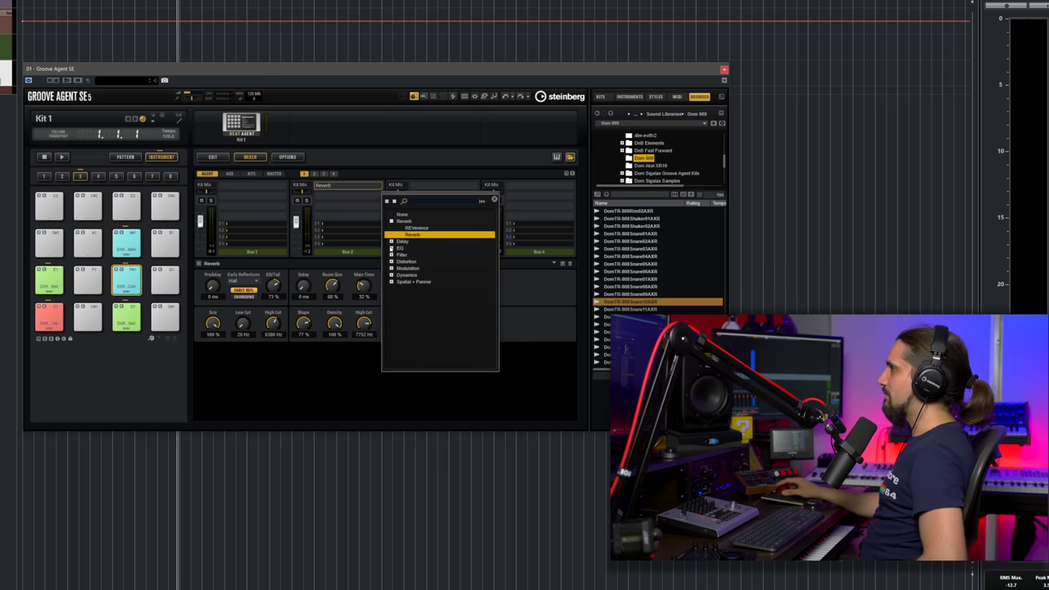
left_click(392, 261)
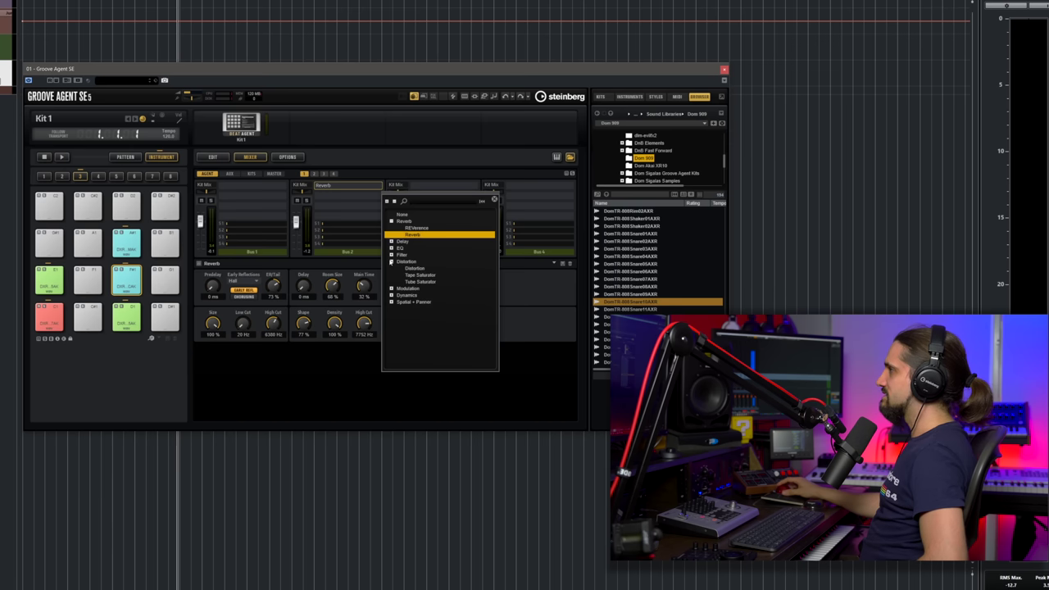
left_click(392, 295)
left_click(418, 341)
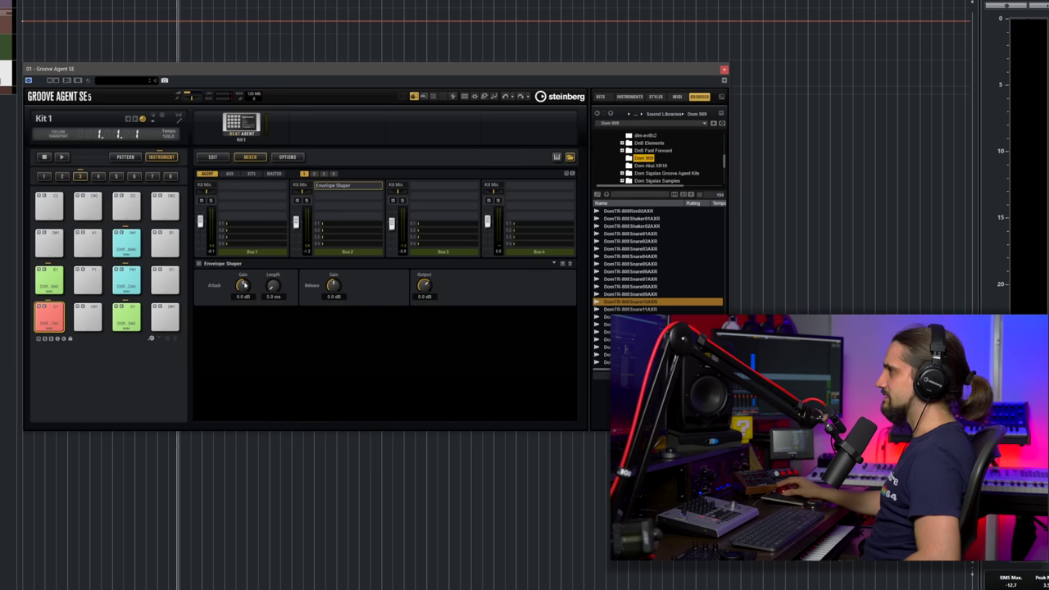
left_click_drag(243, 285, 242, 281)
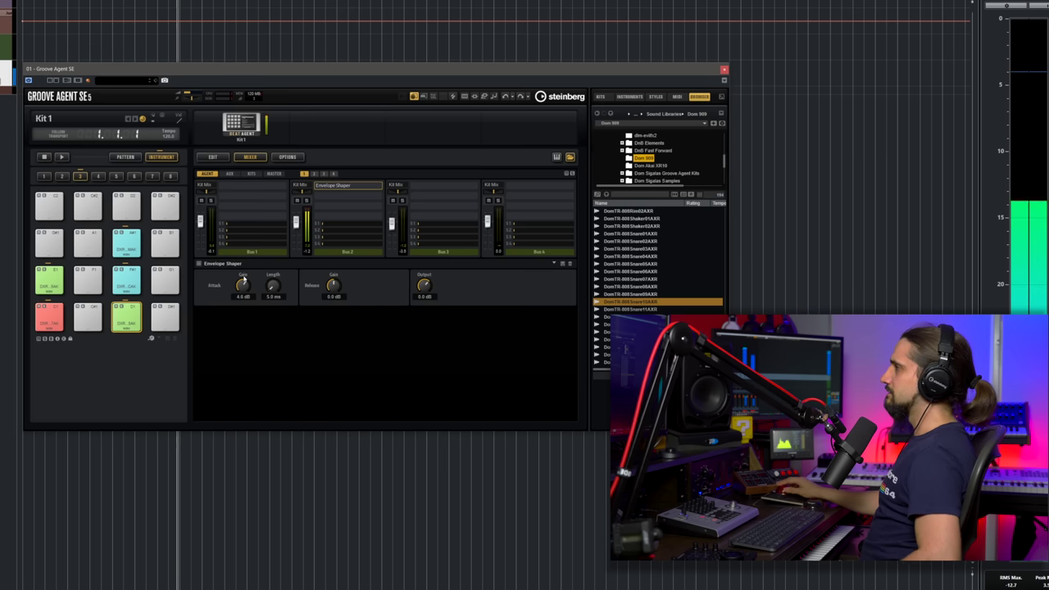
Insert a Reverb effect in the first slot of the AUX FX 1 channel.
left_click(230, 174)
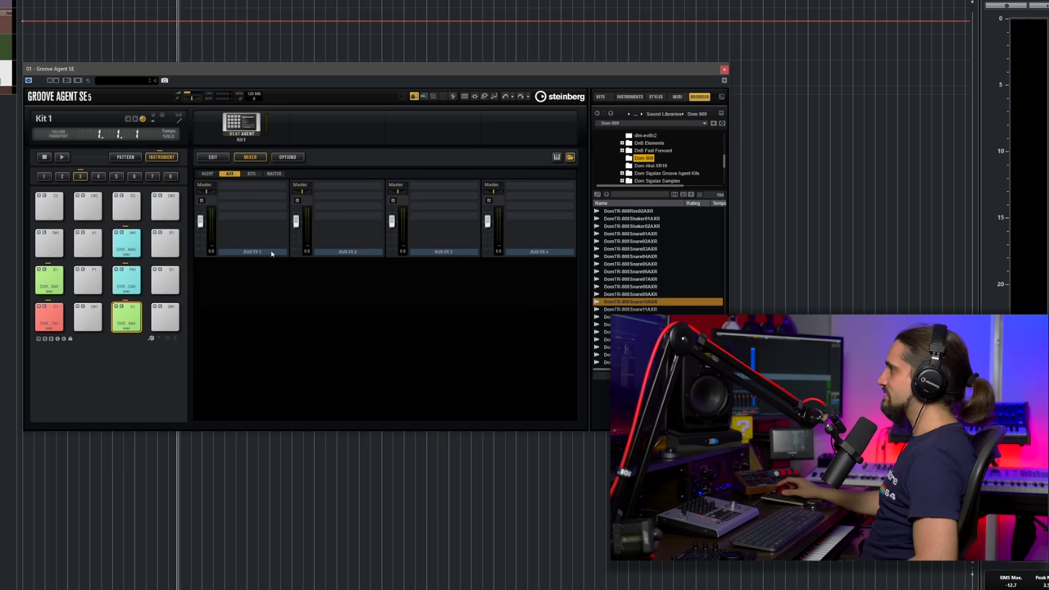
left_click(242, 185)
left_click(257, 222)
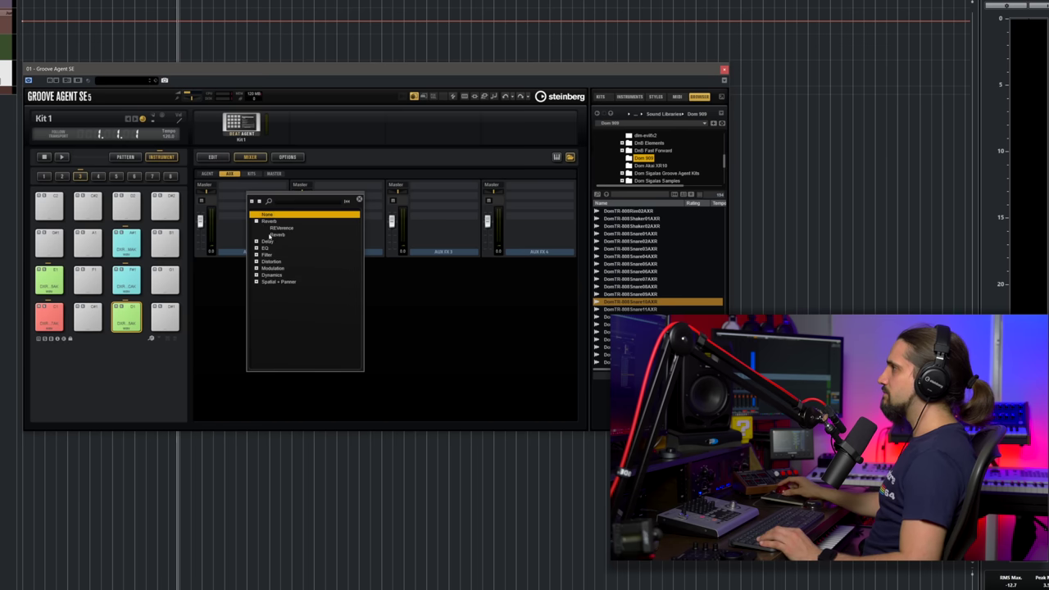
left_click(277, 234)
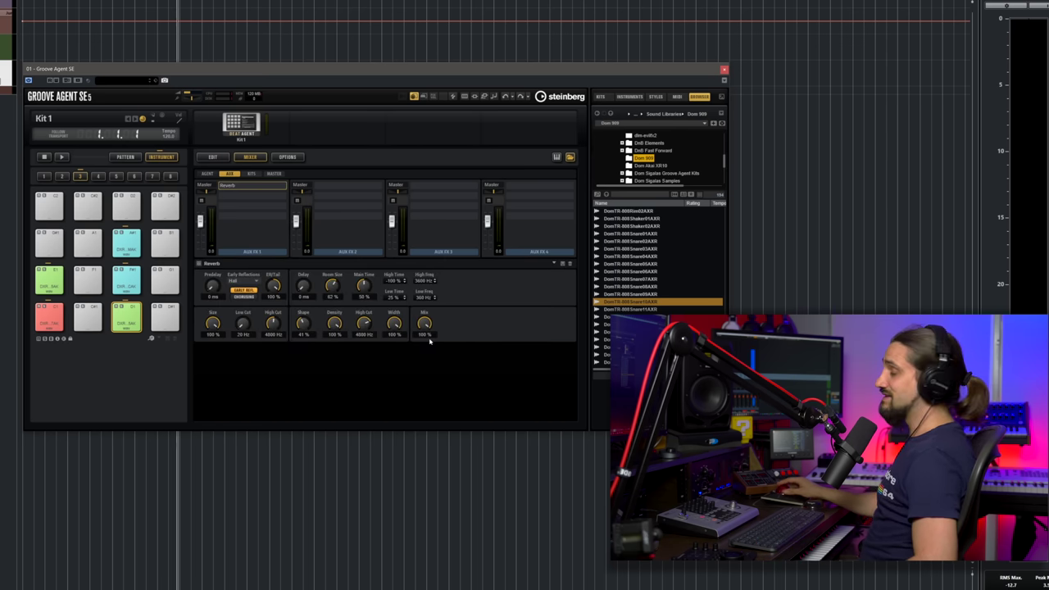
Raise the FX 1 send levels on the agent buses: more on snare Bus 2, a little on kick Bus 1 and hi-hat Bus 3.
left_click(209, 174)
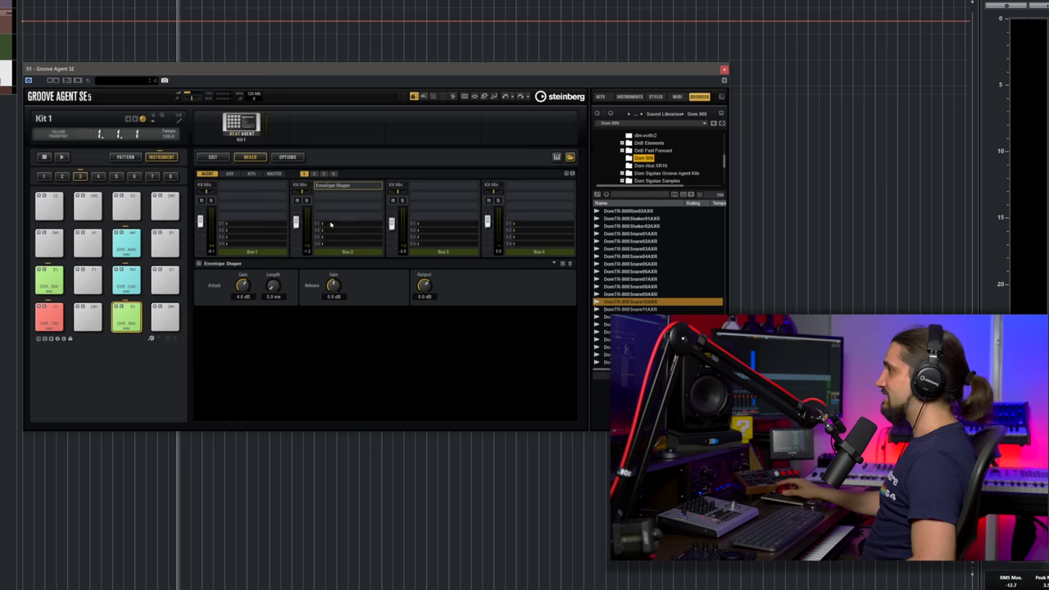
left_click_drag(326, 226, 344, 227)
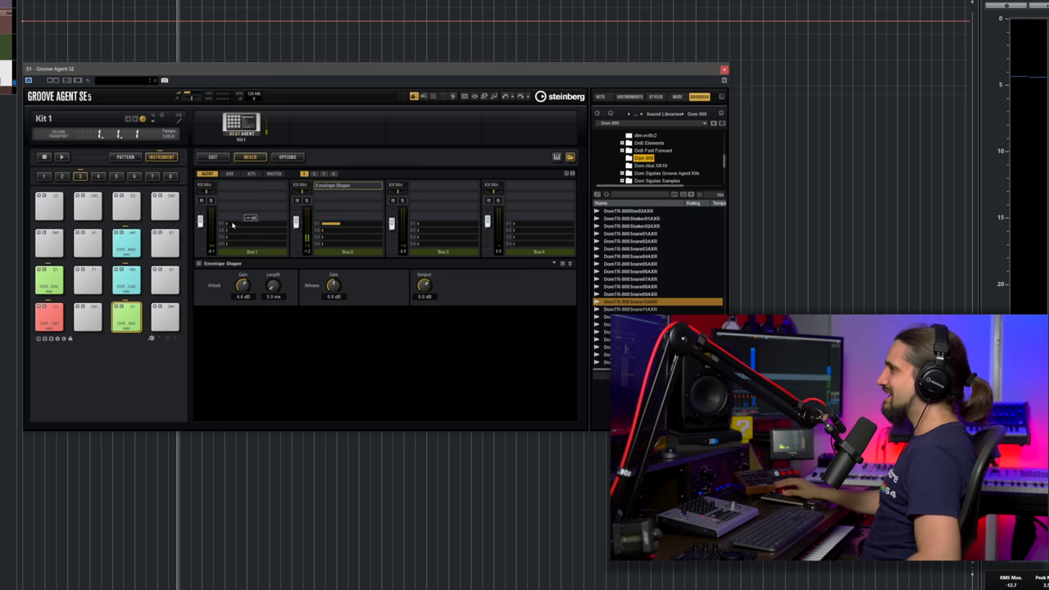
left_click_drag(229, 227, 234, 227)
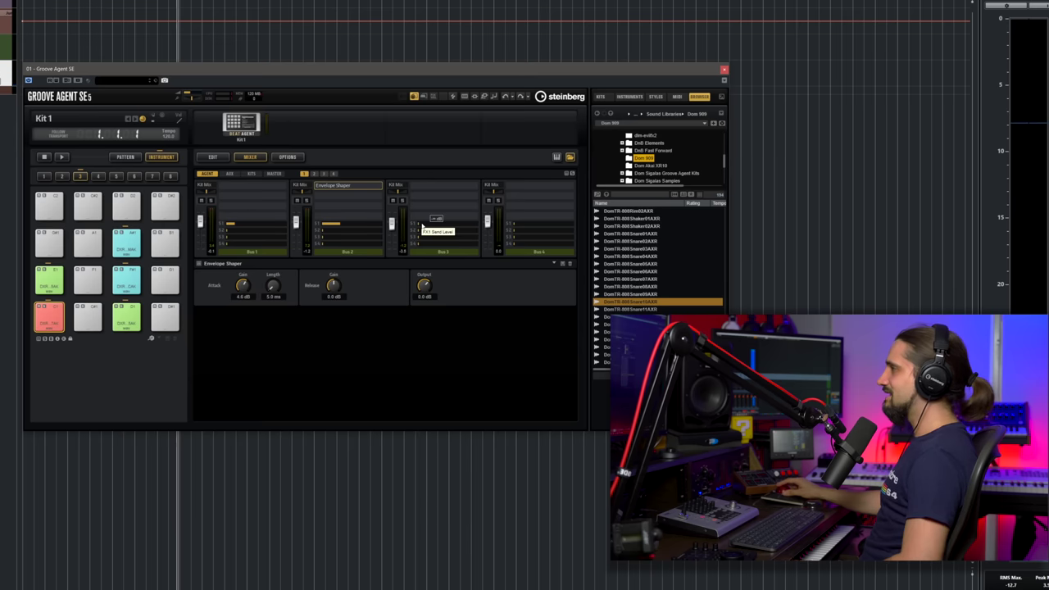
left_click_drag(422, 226, 431, 227)
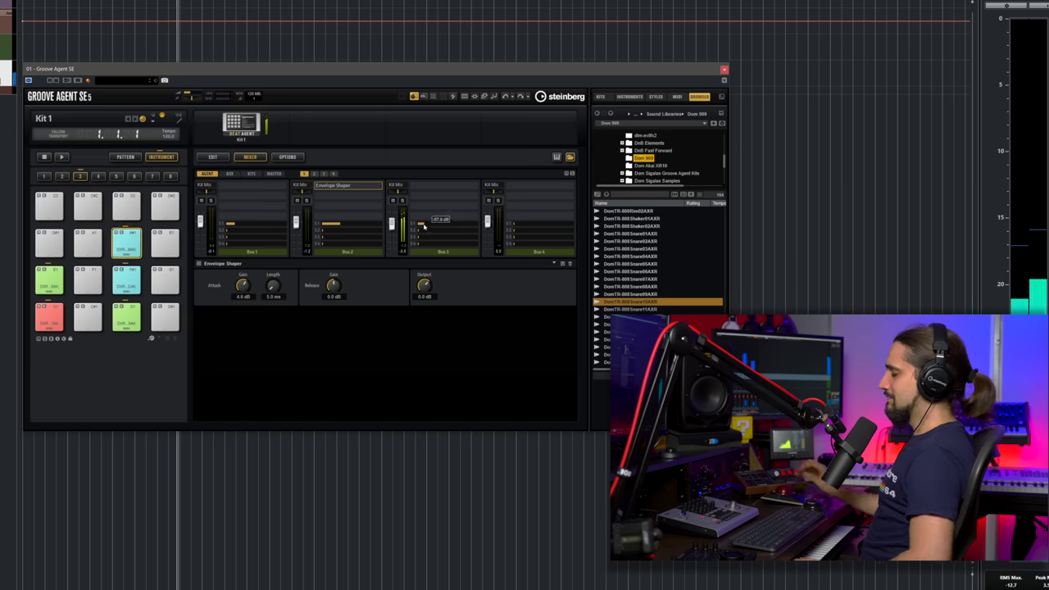
Insert a Graphic EQ on kick Bus 1 and boost its second band.
left_click(246, 187)
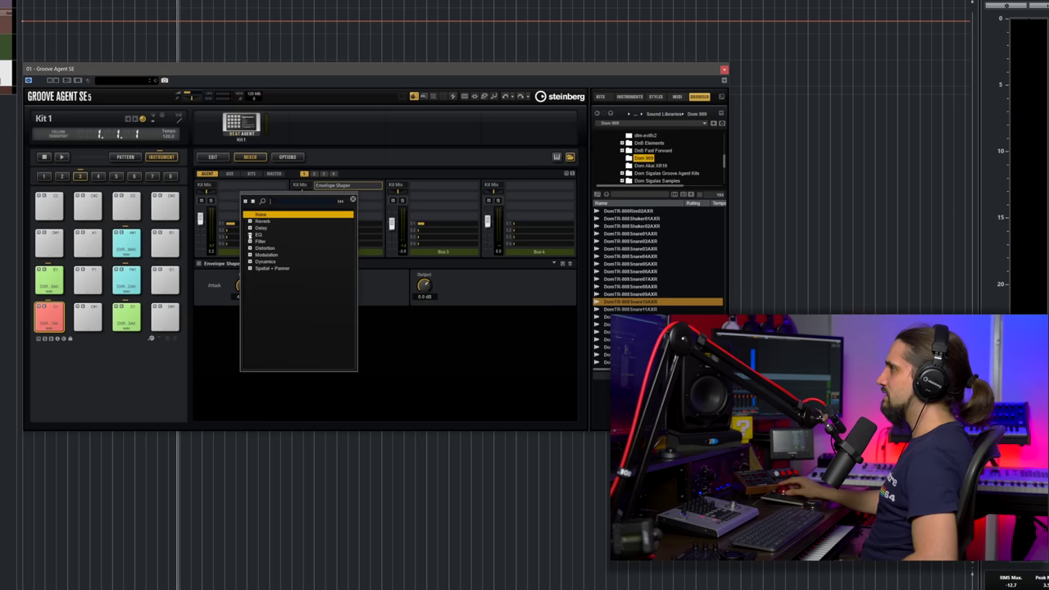
left_click(258, 234)
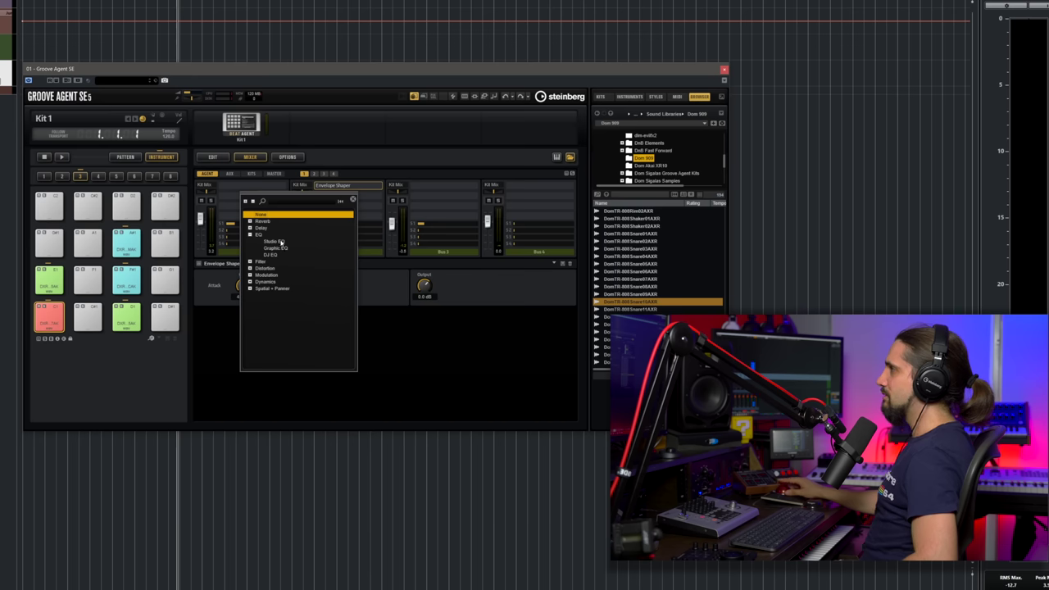
left_click(276, 248)
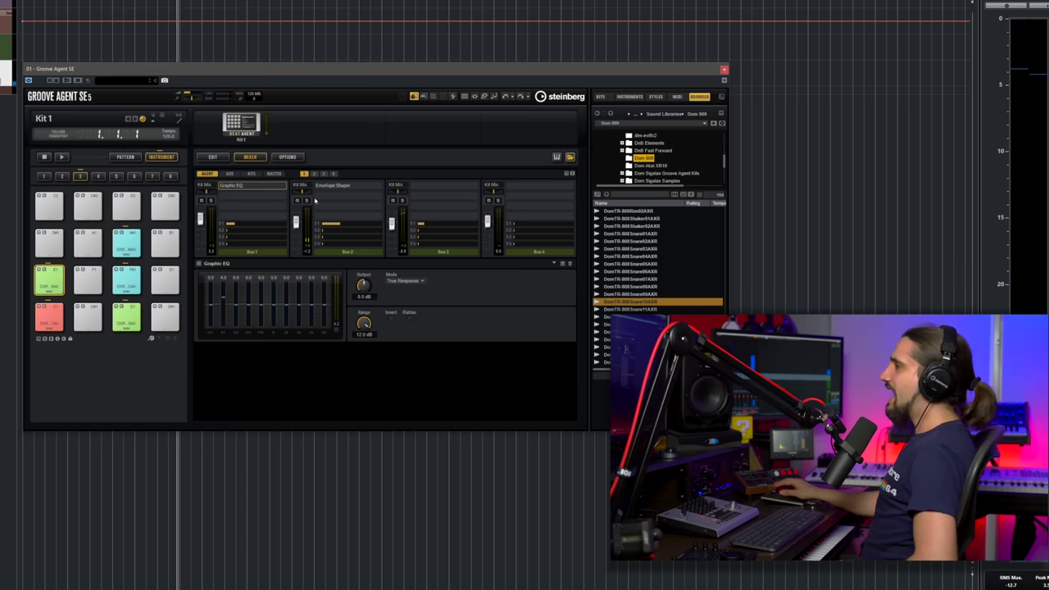
Review the mixer's Agent, AUX, Kits and Master levels to examine the signal routing.
left_click(274, 174)
left_click(253, 174)
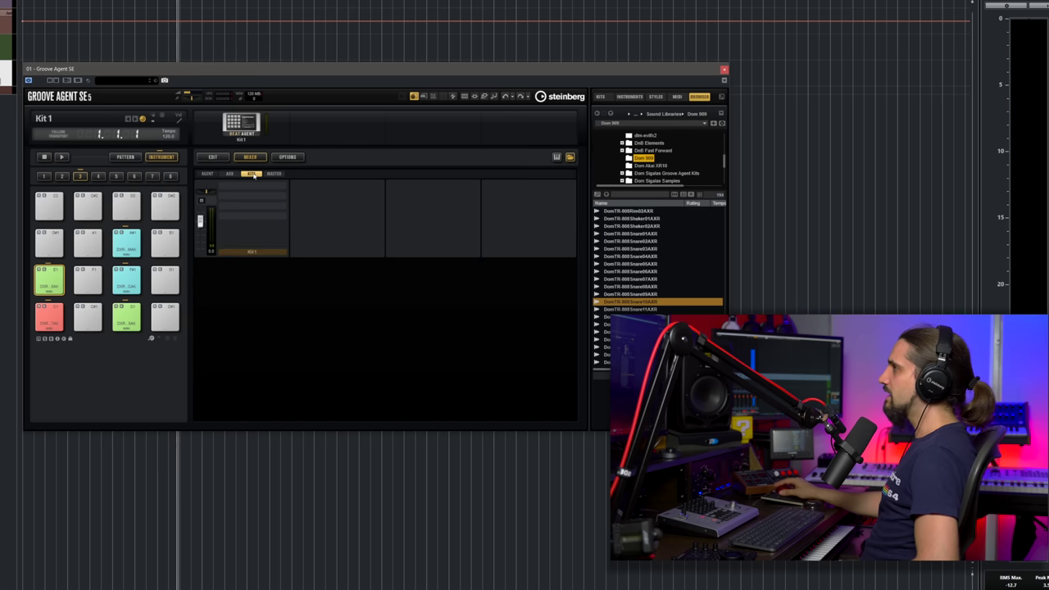
left_click(208, 174)
left_click(229, 174)
left_click(251, 173)
left_click(210, 174)
left_click(230, 174)
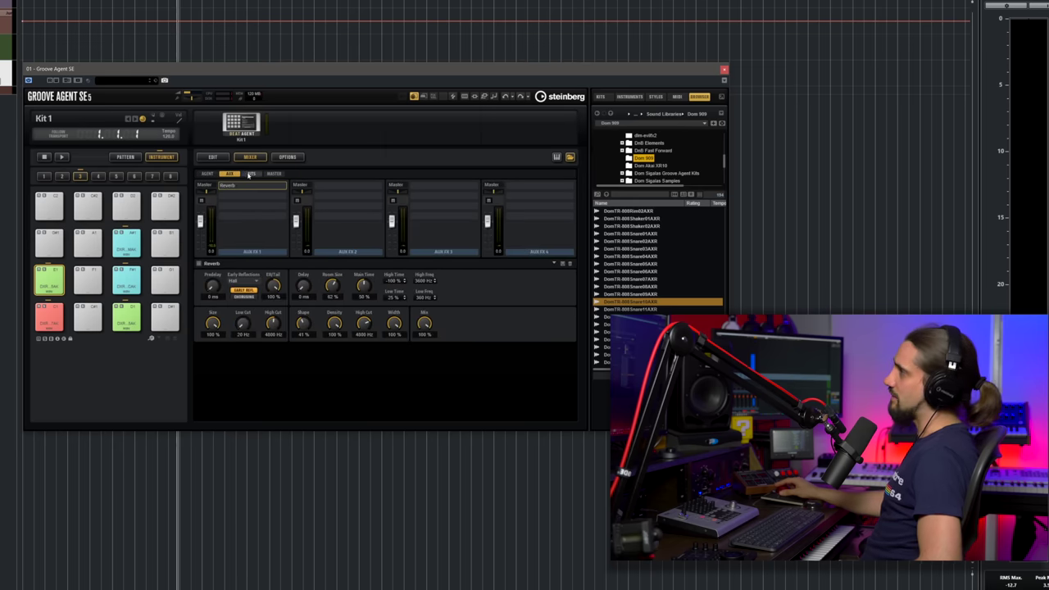
left_click(251, 174)
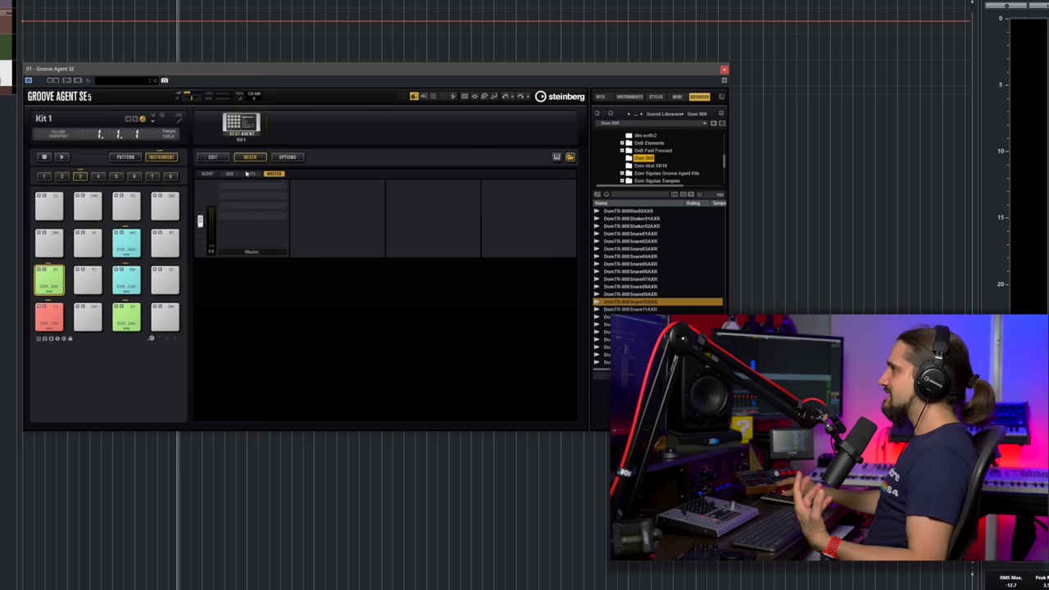
Insert a Tape Saturator on the Kit 1 channel and adjust its drive, returning to the agent buses.
left_click(246, 186)
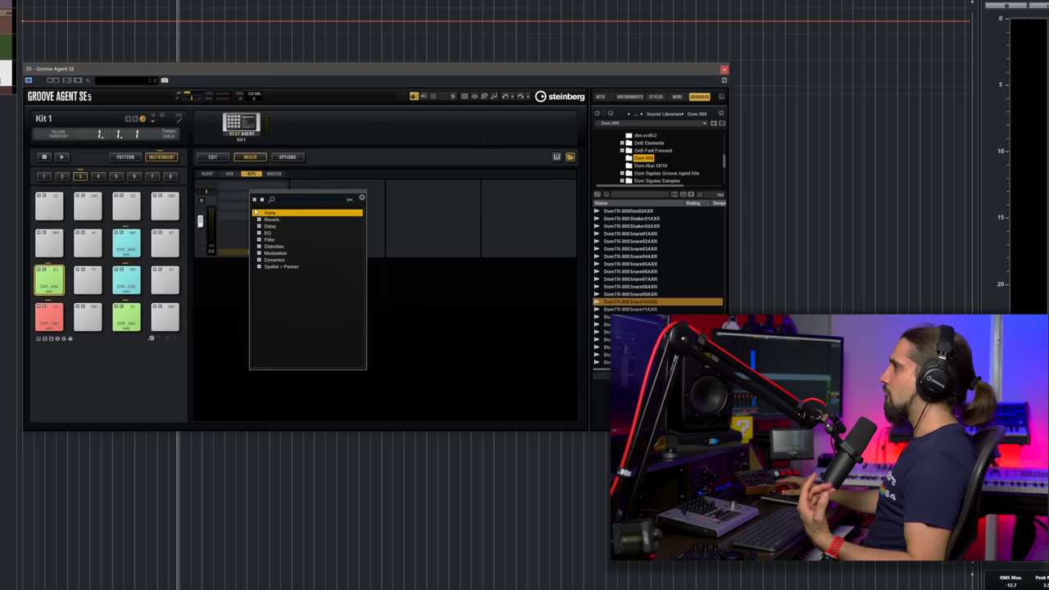
left_click(259, 245)
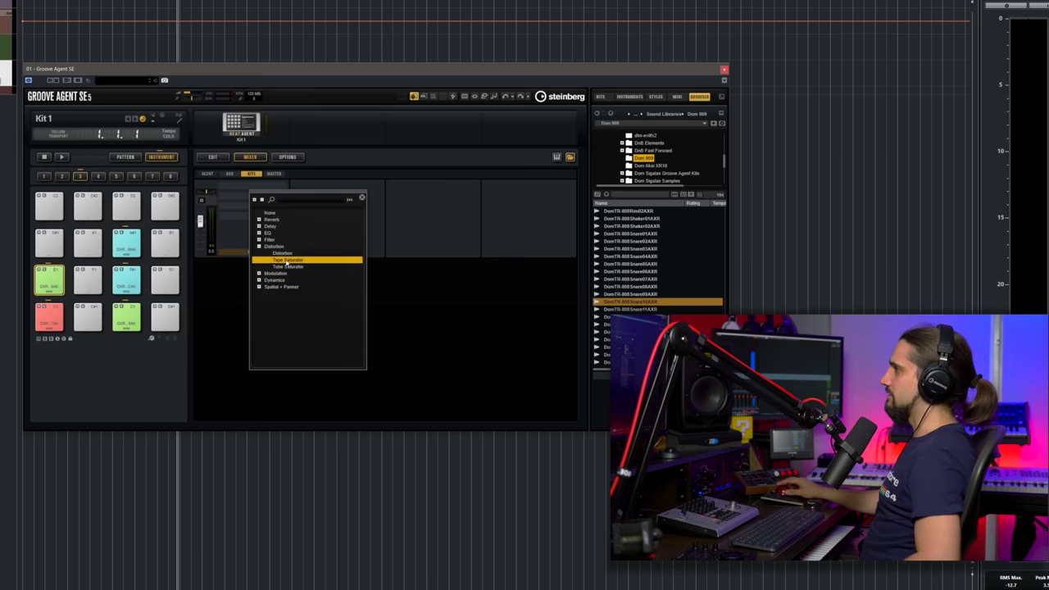
left_click(282, 260)
mouse_move(272, 288)
left_mouse_down()
mouse_move(273, 274)
mouse_move(277, 284)
left_mouse_up()
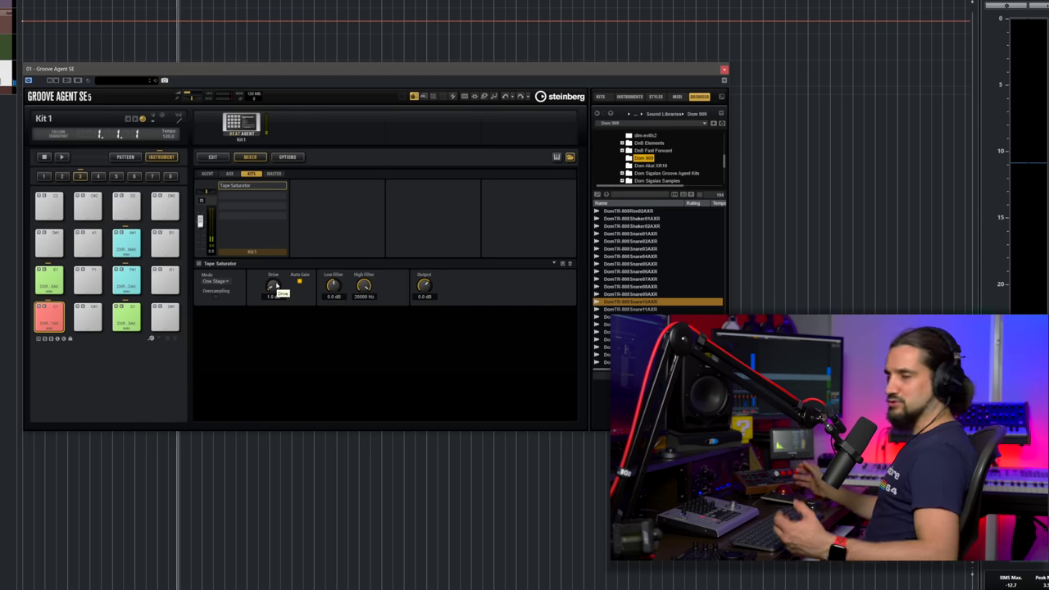
left_click(208, 175)
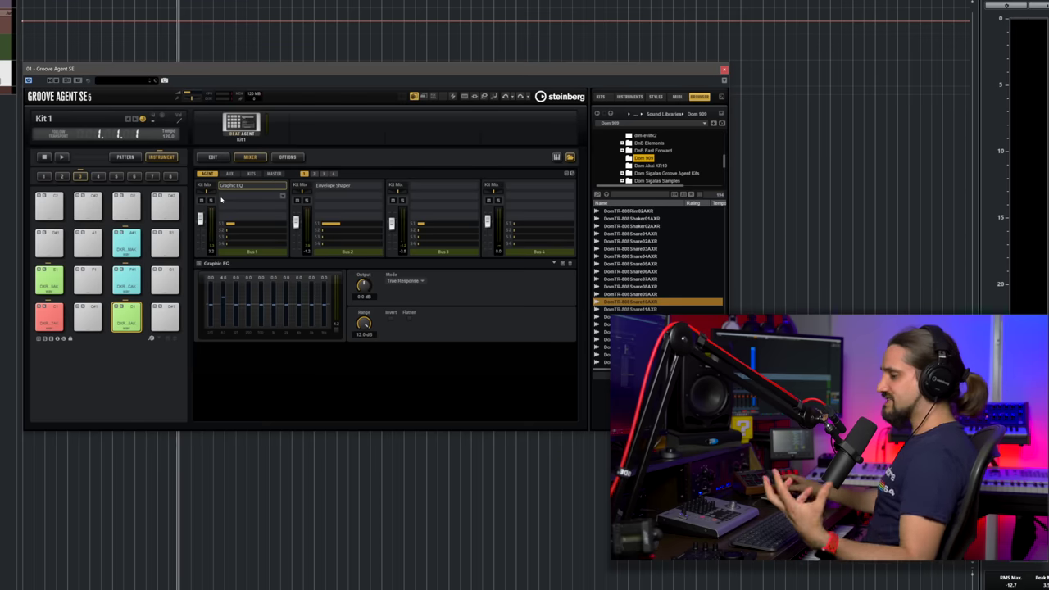
Review the mixer's AUX, Kits and Master levels and return to the agent buses.
left_click(230, 174)
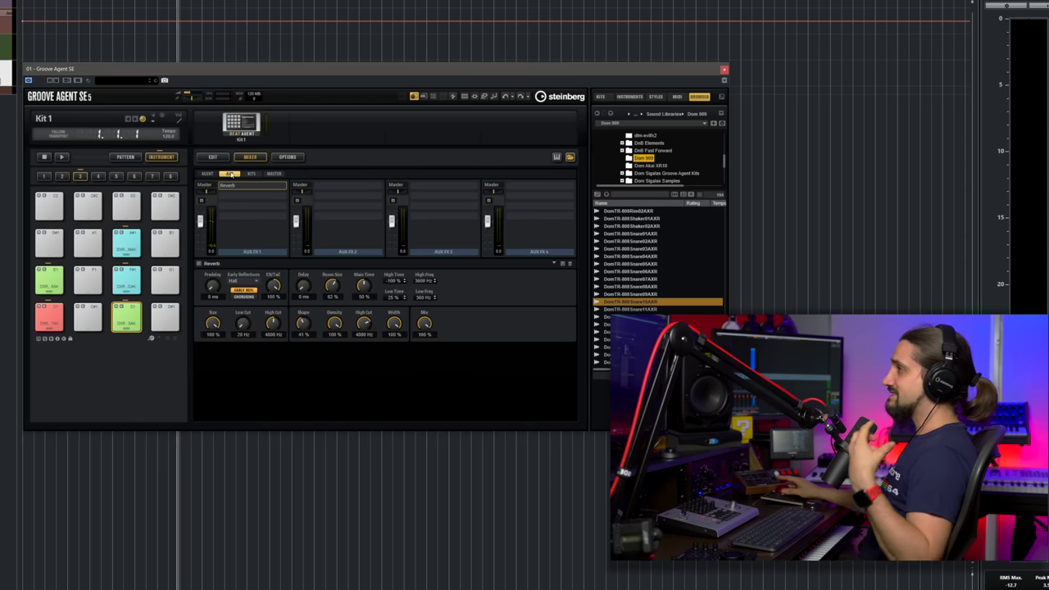
left_click(254, 173)
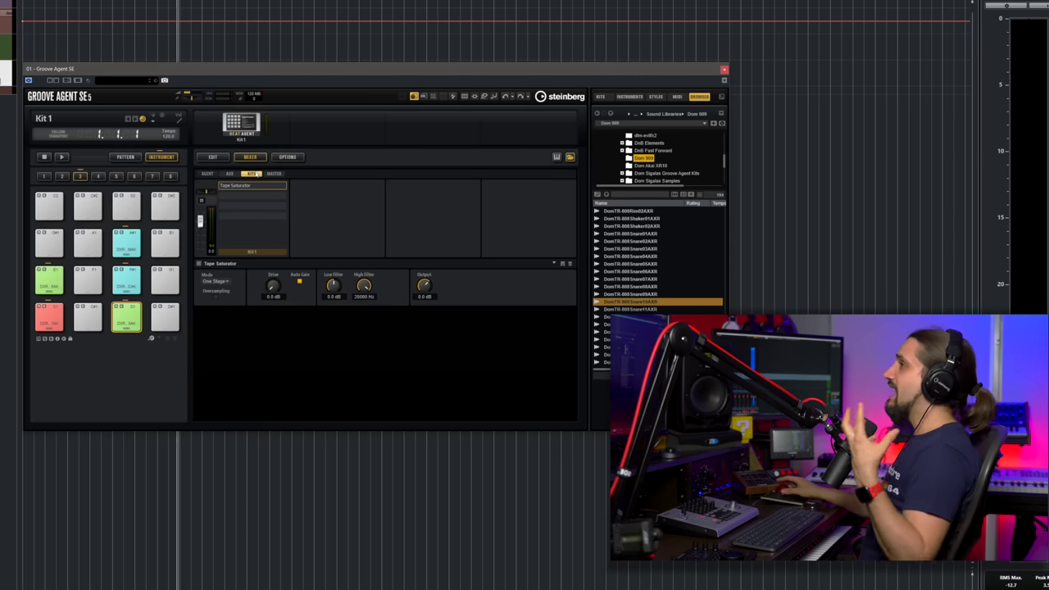
left_click(274, 173)
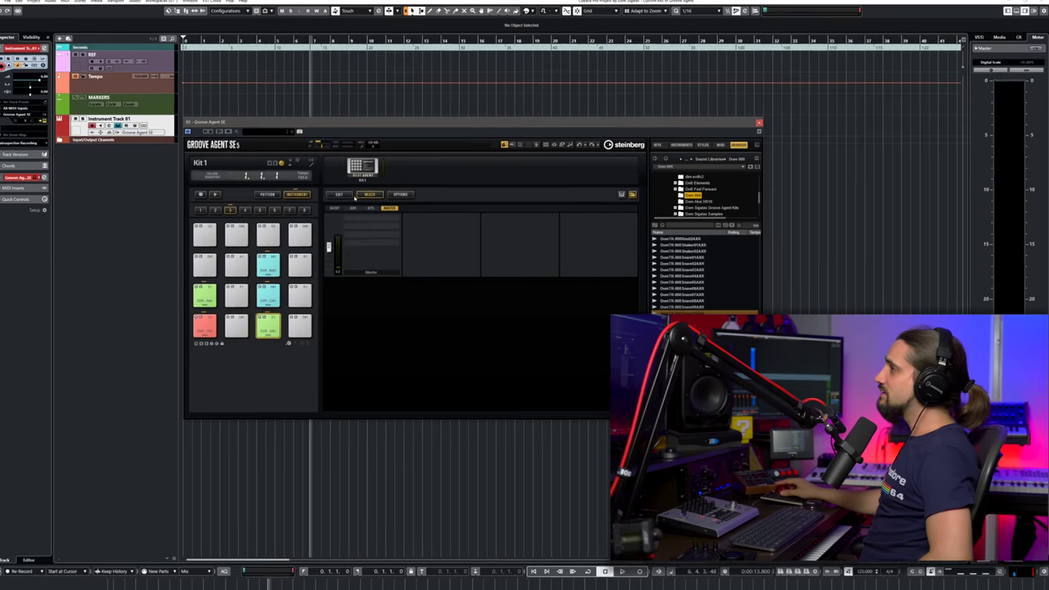
left_click(207, 174)
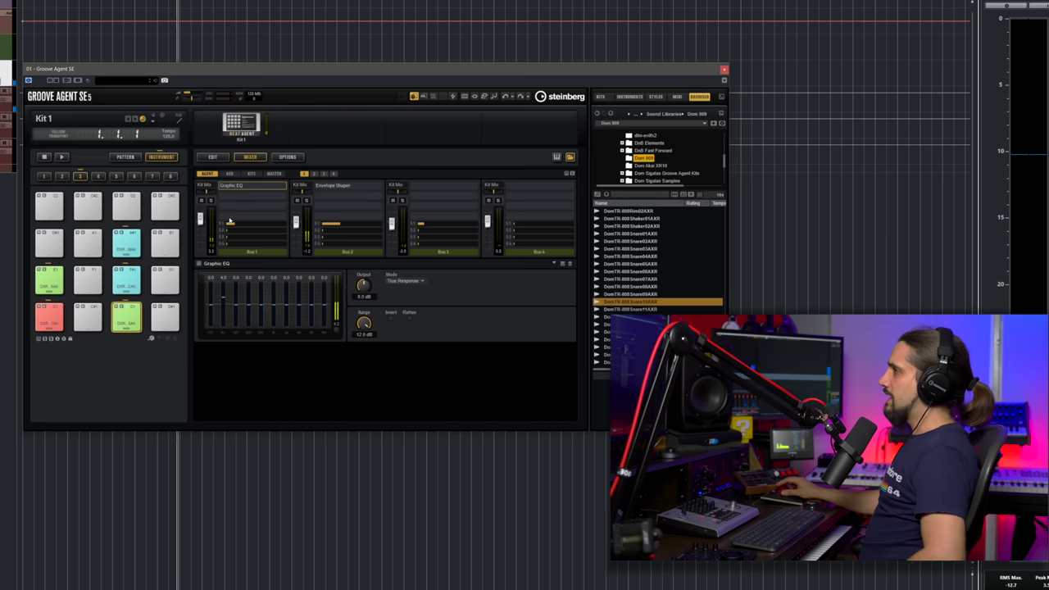
Route agent Bus 1 to Out 2, Bus 2 to Out 3 and Bus 3 to Out 4, and show their channels in the MixConsole.
left_click(205, 185)
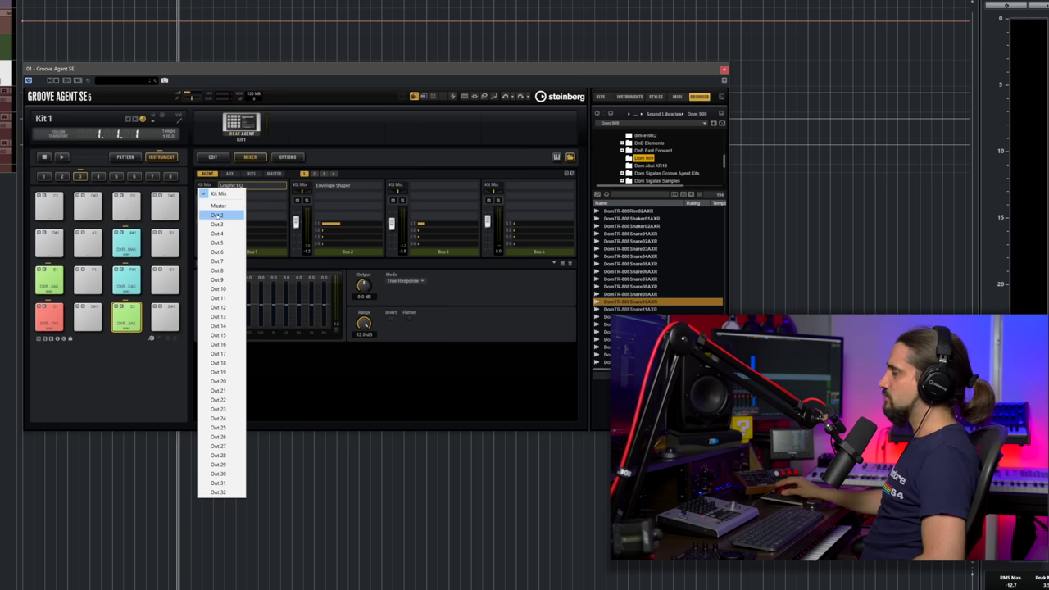
left_click(217, 215)
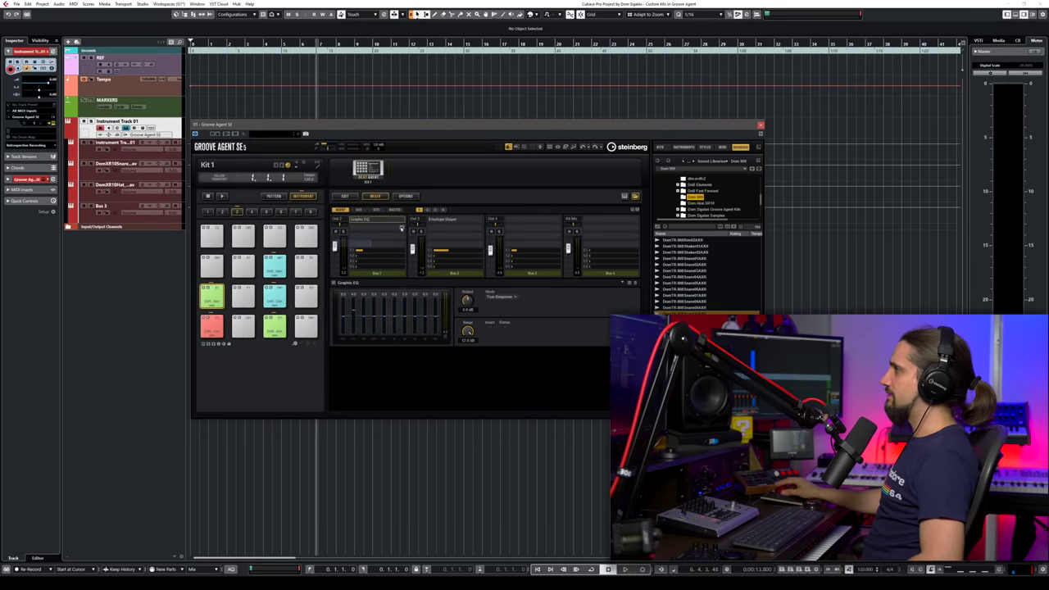
left_click(416, 220)
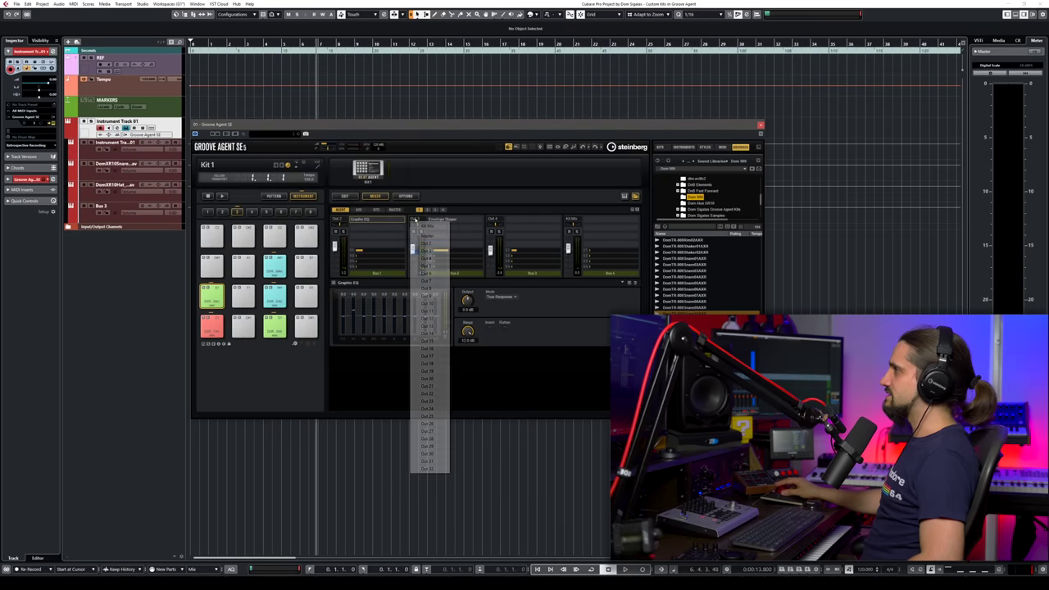
left_click(494, 219)
left_click(495, 220)
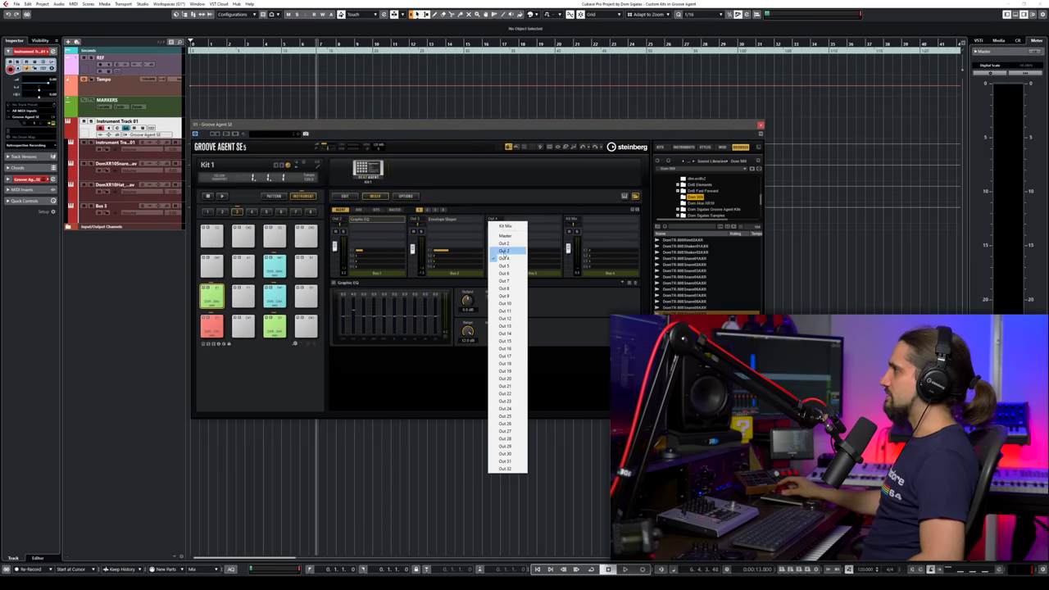
left_click(508, 261)
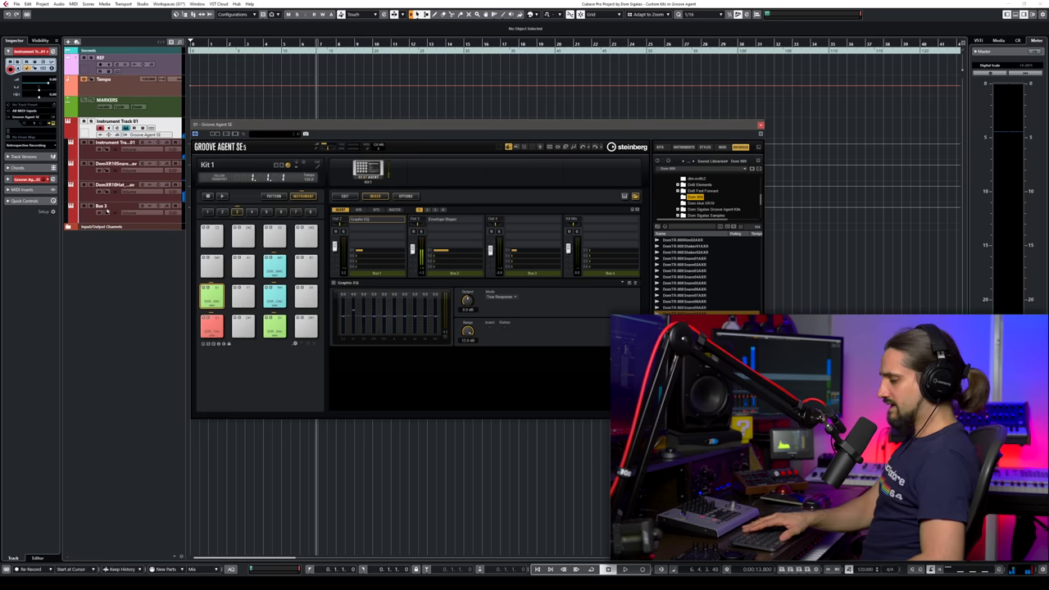
key("alt+F3")
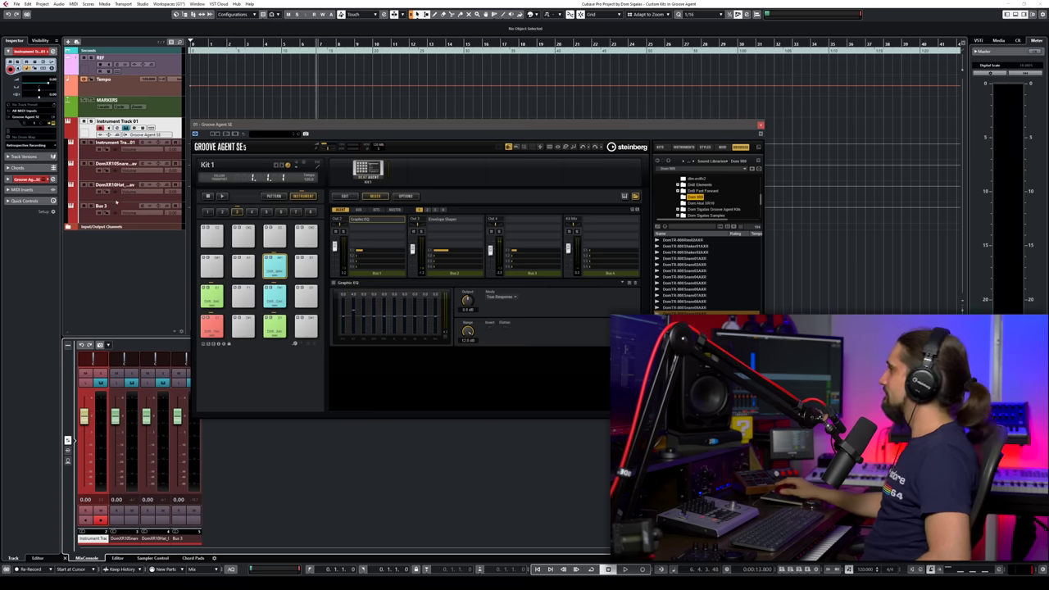
Hide the browser, activate Rudiments in the green D1 snare pad's MIDI FX, and set the flam to 28.3 ms time, 76 % dynamics and 82 % humanize.
left_click(635, 196)
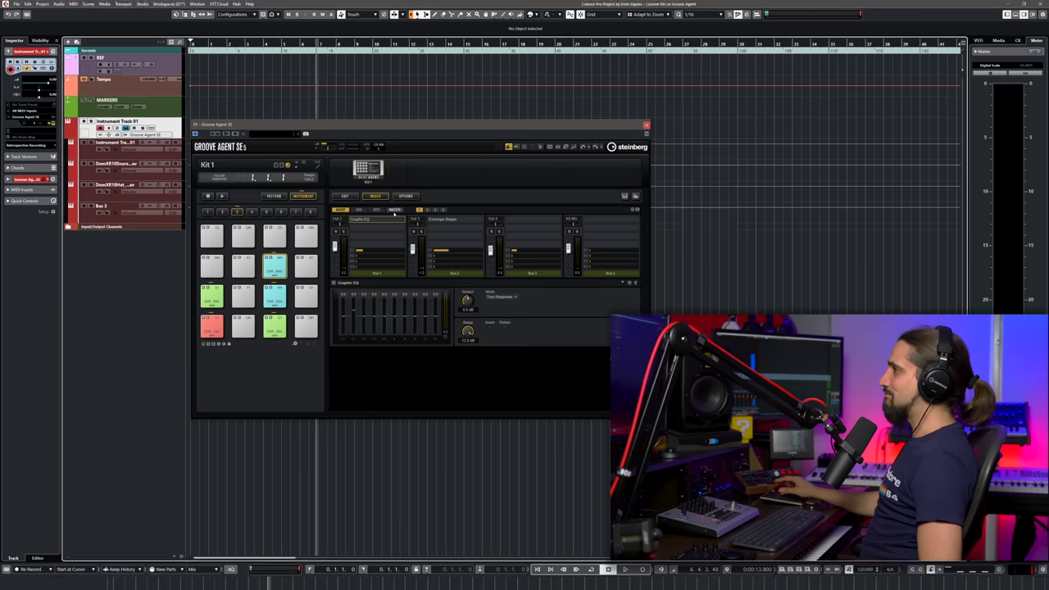
left_click(345, 196)
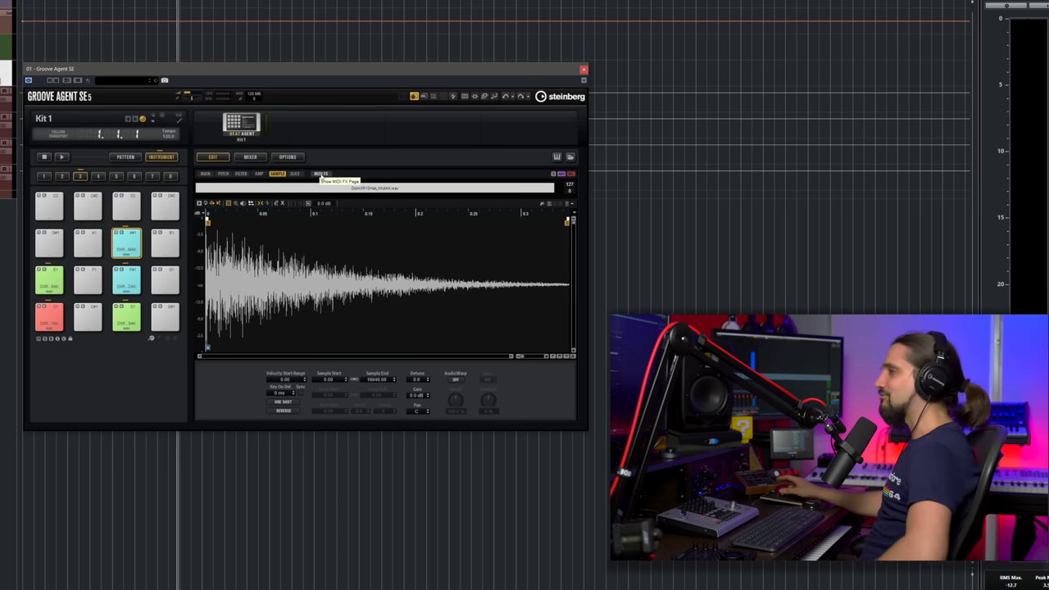
left_click(321, 173)
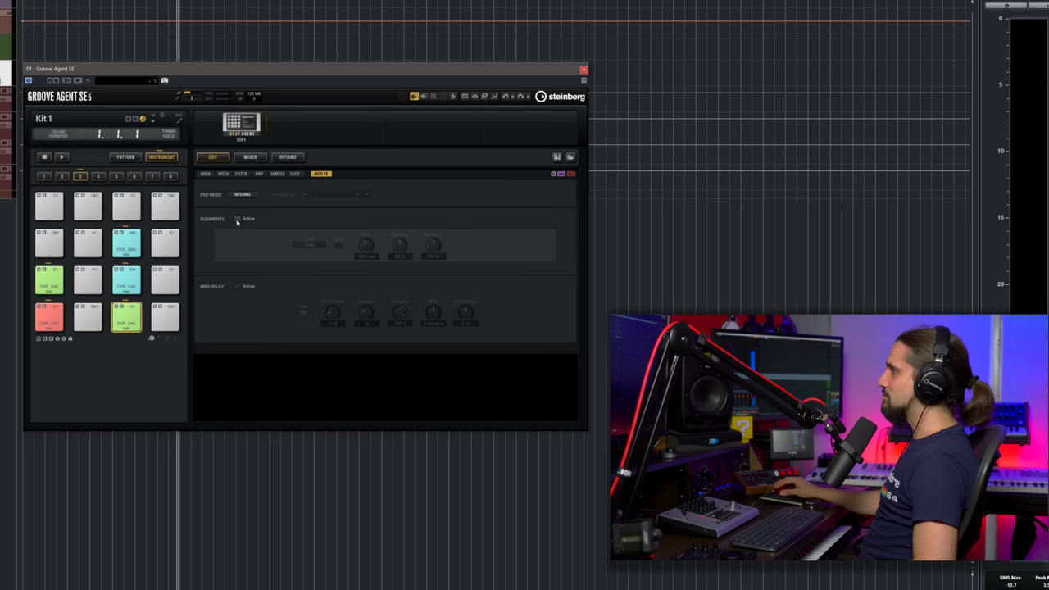
left_click(236, 219)
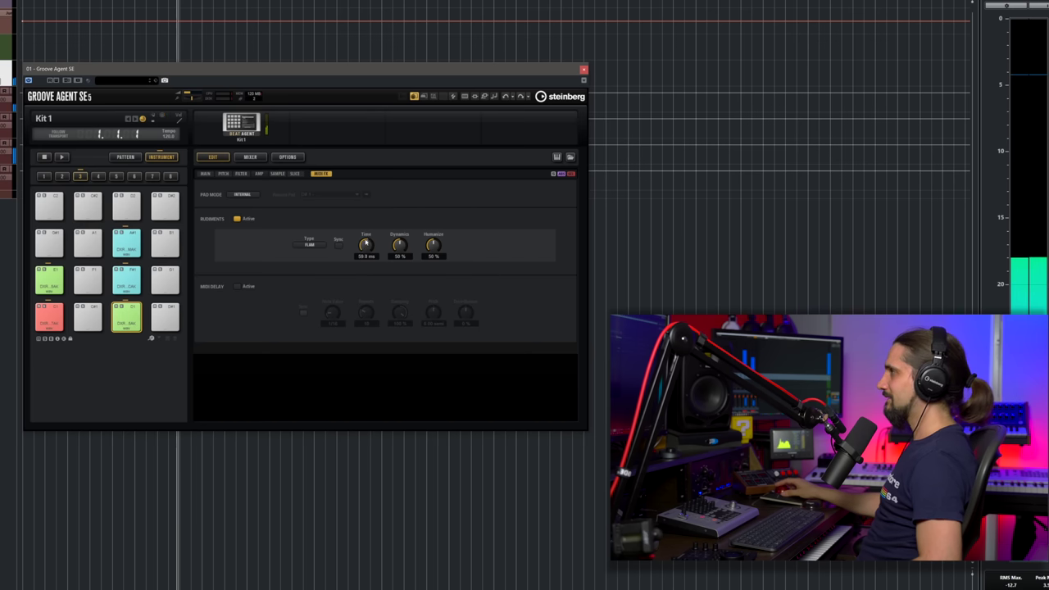
left_click_drag(366, 244, 391, 265)
scroll(401, 243, "up", 1)
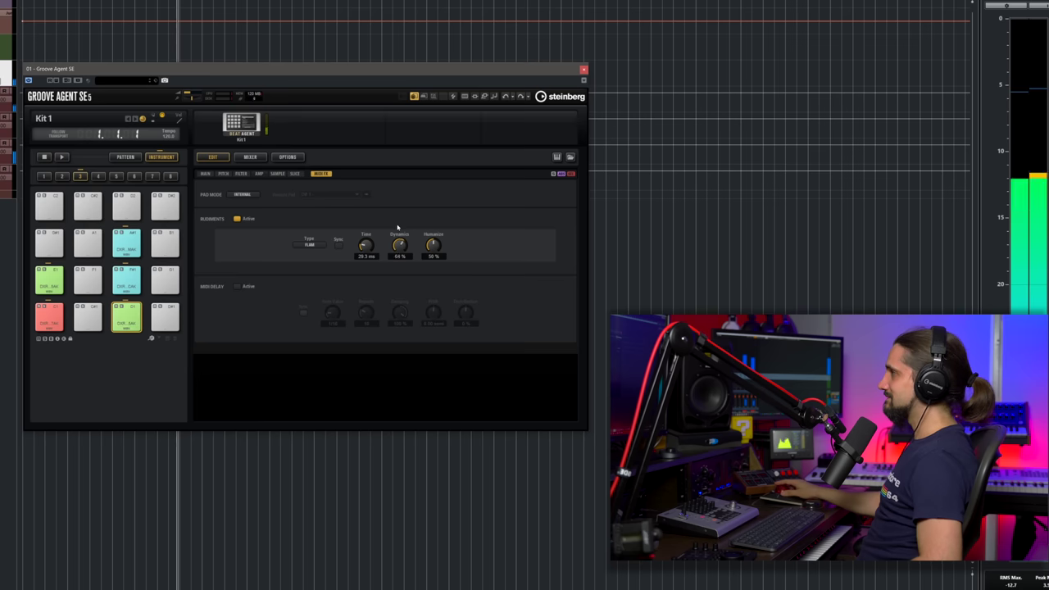
left_click_drag(398, 228, 398, 222)
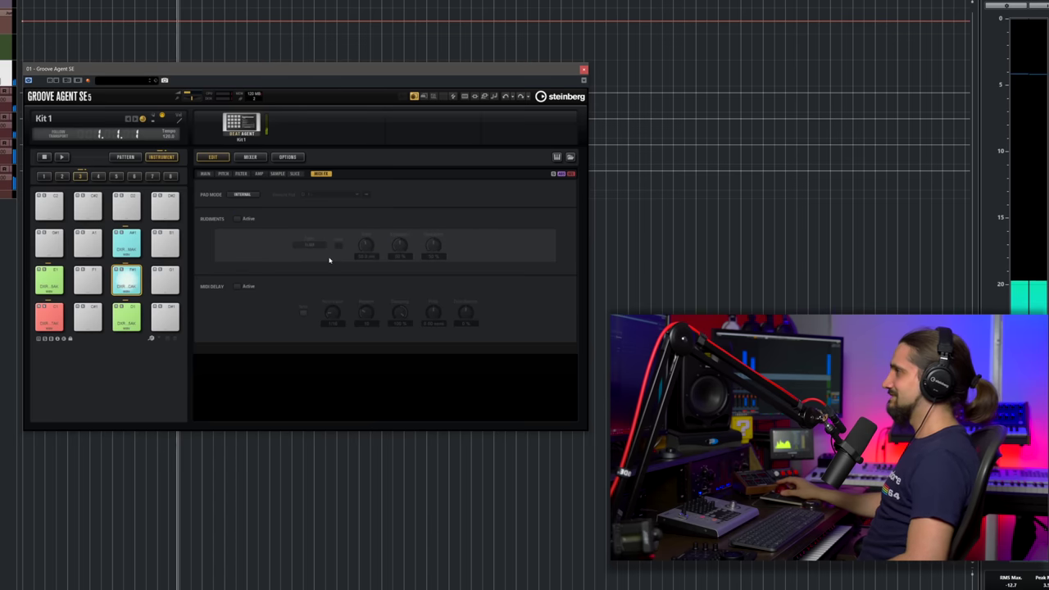
Try the Drag, Ruff and Roll rudiments on the snare pad, setting the roll to 78.7 ms time, 63 % dynamics and 72 % humanize.
left_click(309, 244)
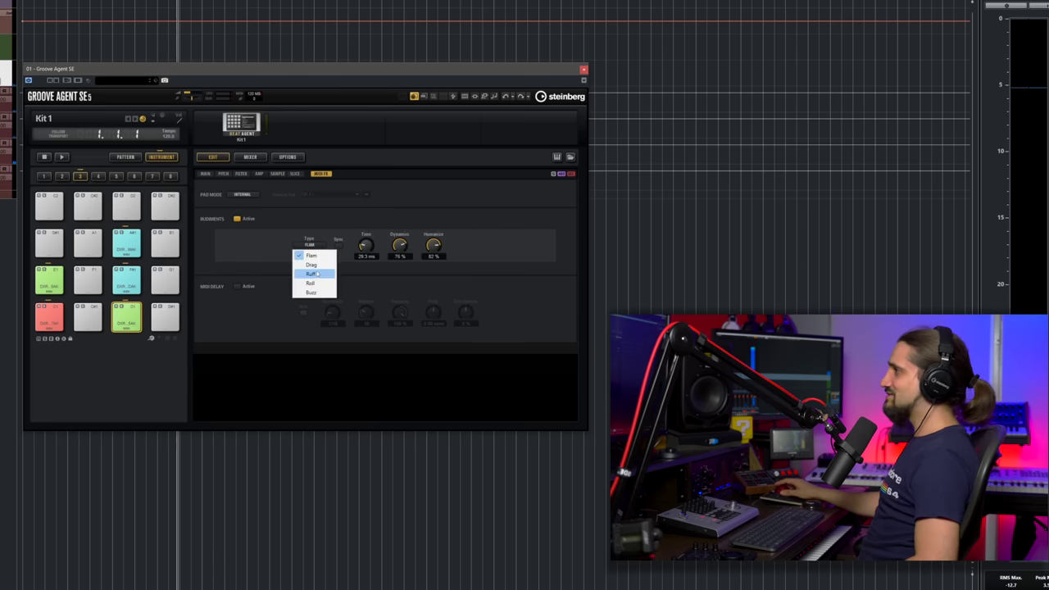
left_click(317, 266)
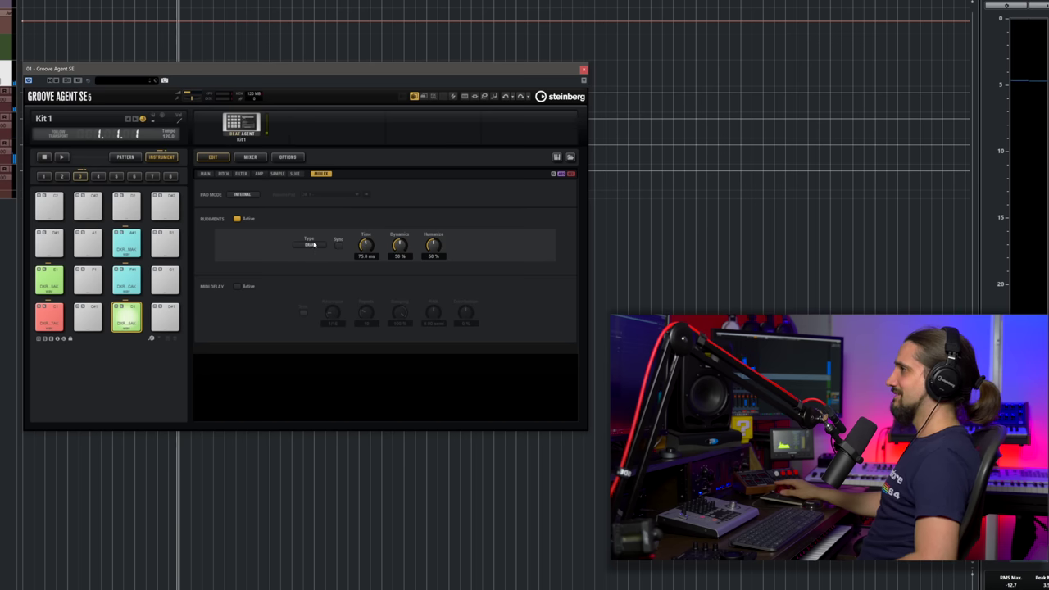
left_click(313, 264)
left_click(312, 274)
left_click(309, 244)
left_click(310, 283)
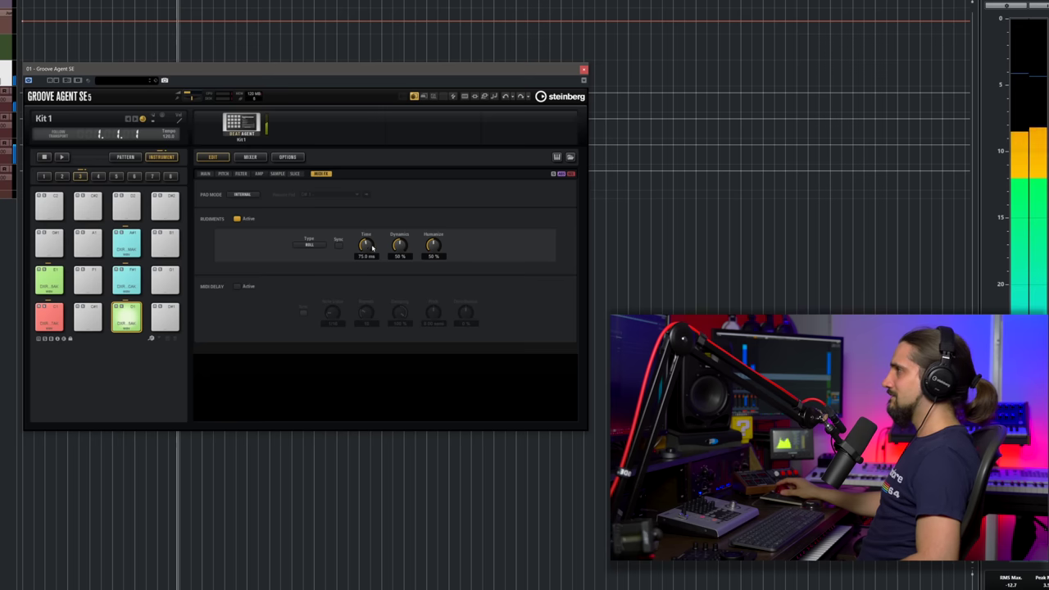
scroll(432, 245, "up", 5)
scroll(399, 244, "up", 3)
scroll(366, 242, "up", 3)
scroll(364, 239, "down", 3)
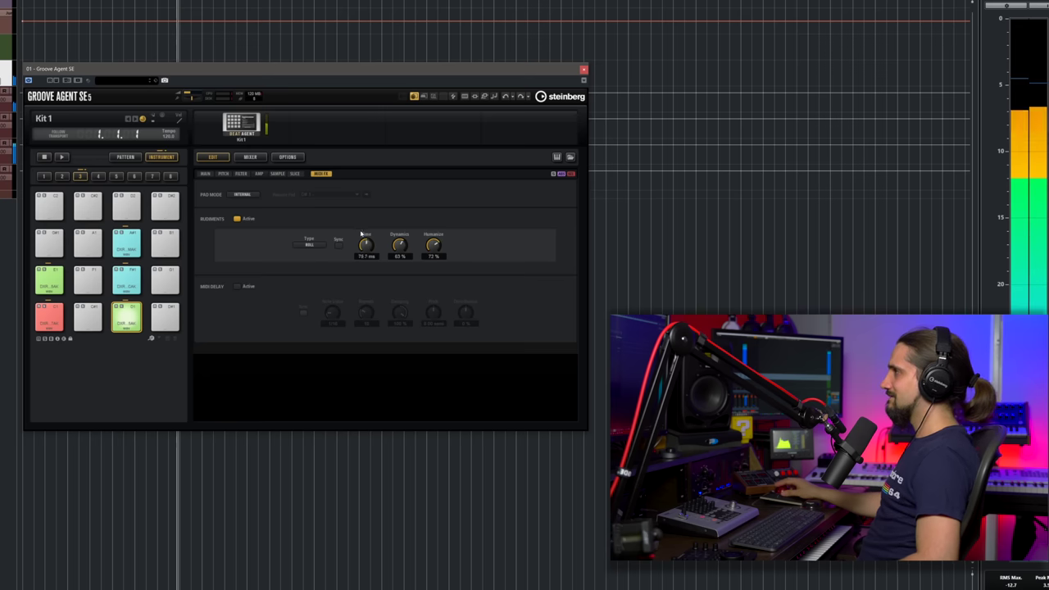
Try the Buzz rudiment on the snare pad and switch back to one of the earlier rudiment types.
left_click(309, 244)
left_click(307, 292)
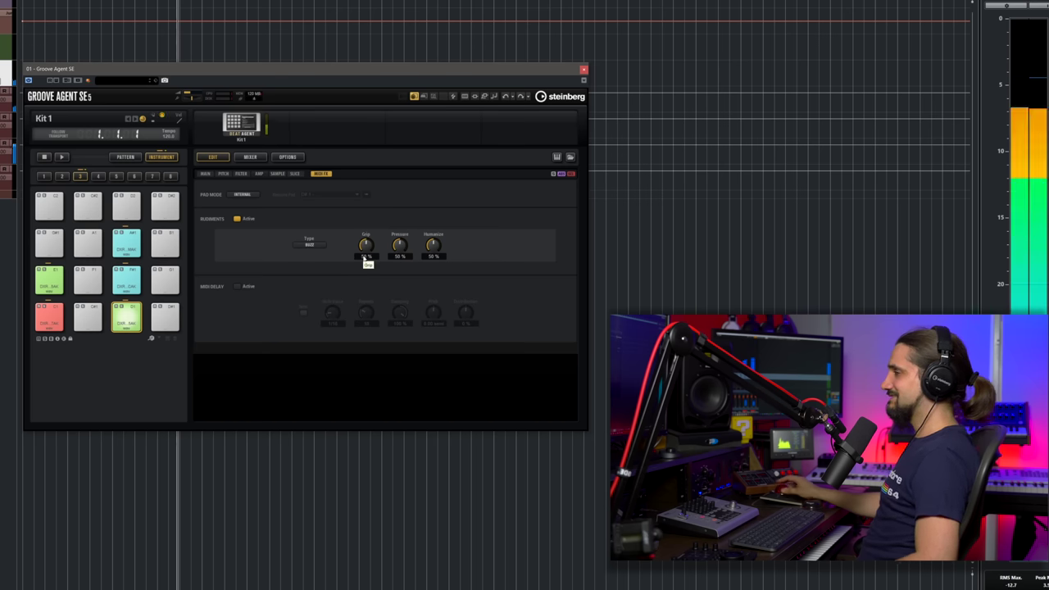
left_click(309, 245)
left_click(309, 259)
Activate MIDI Delay on the green E1 pad, raise the delay pitch, and adjust the delay time distribution before resetting it to default.
left_click(238, 287)
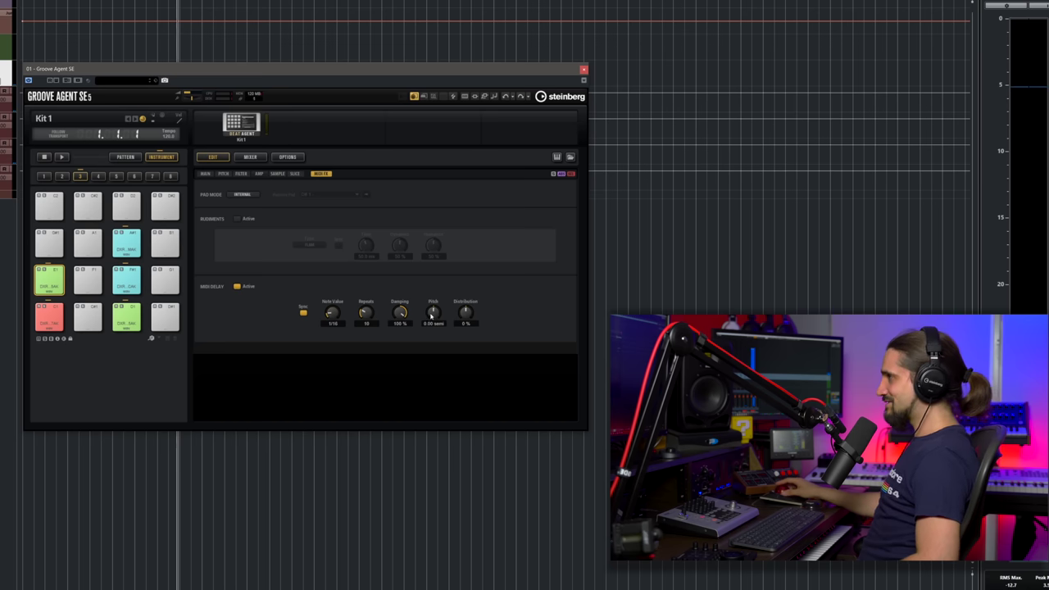
left_click_drag(463, 312, 465, 301)
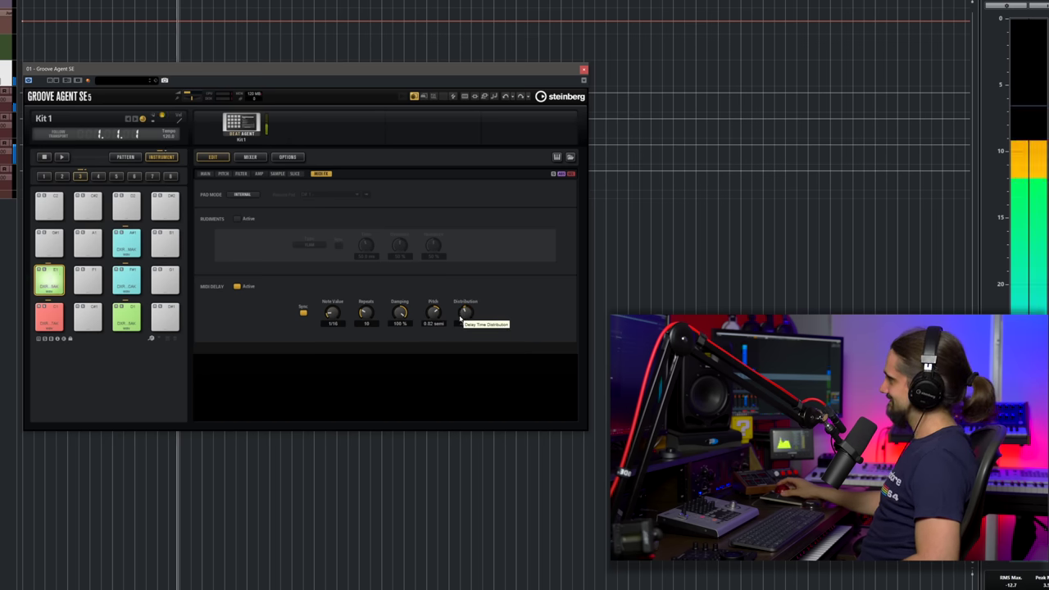
left_click(463, 312, "ctrl")
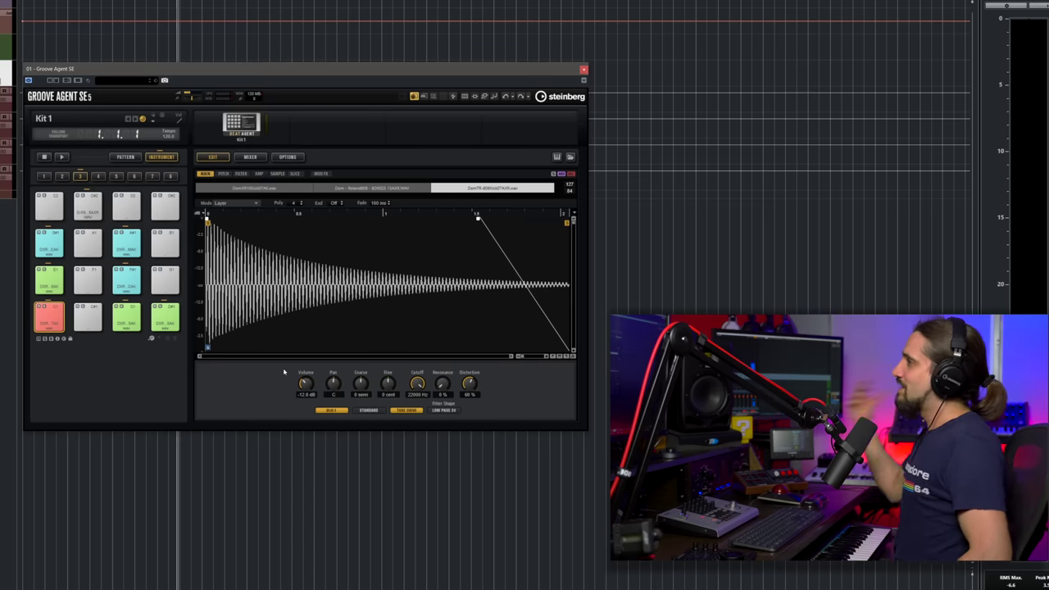
Rename the kit as Dom Massive Lows and start exporting it with its samples.
left_click(47, 120)
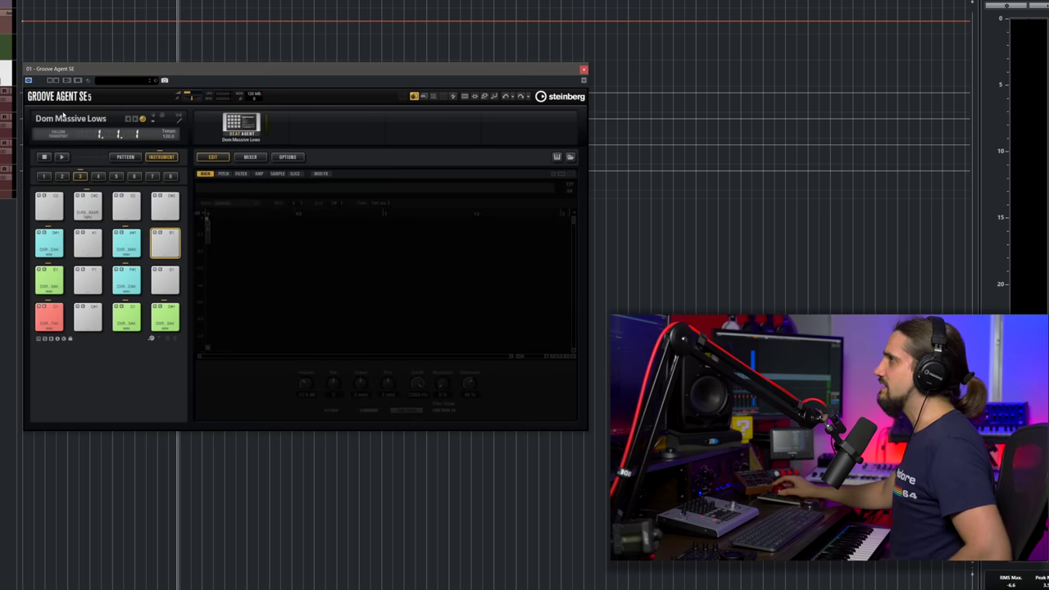
left_click(72, 120)
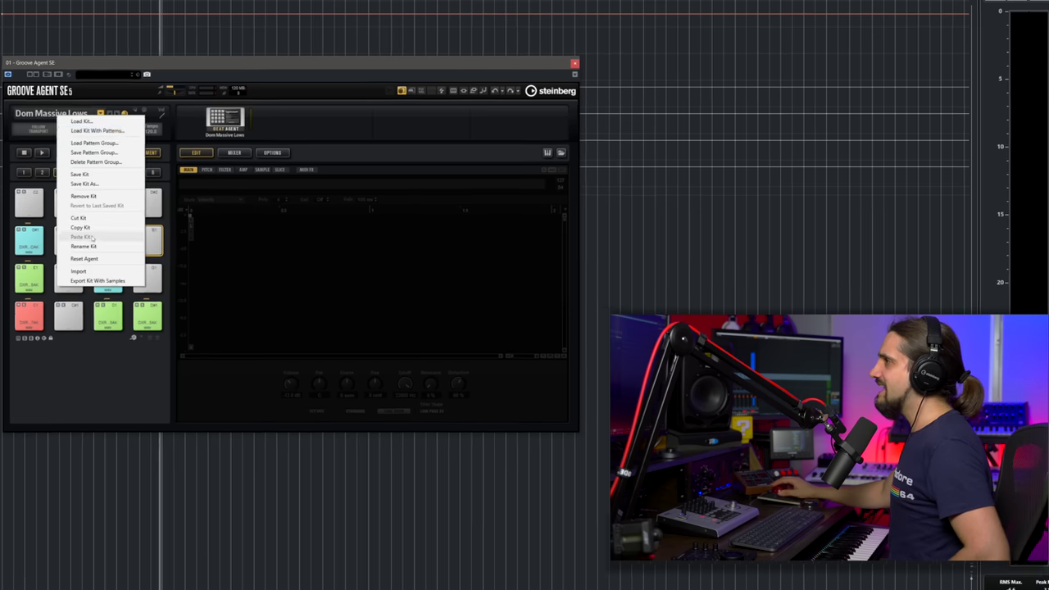
left_click(97, 280)
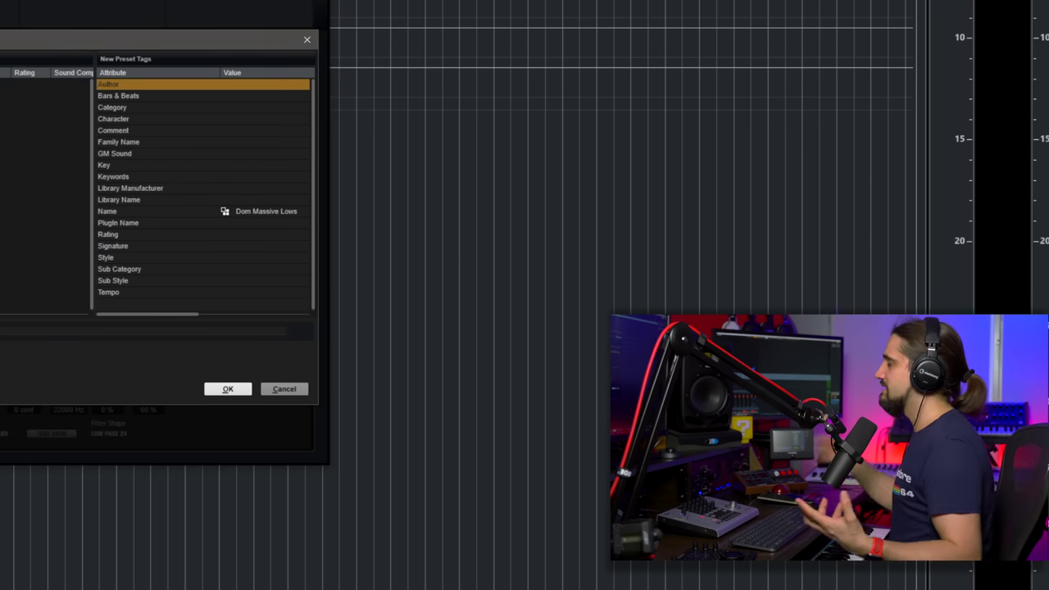
Set the Category tag of the exported kit preset to Drum&Perc.
left_click(239, 97)
left_click(238, 109)
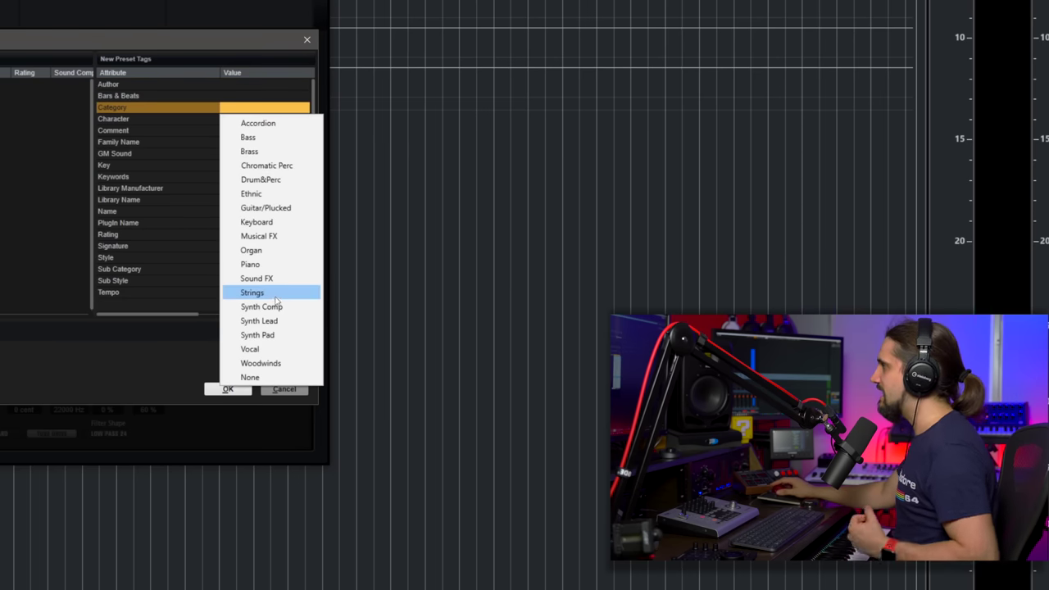
left_click(265, 180)
Set the preset's Character tags to Analog, Modern, Old and Distorted.
left_click(258, 119)
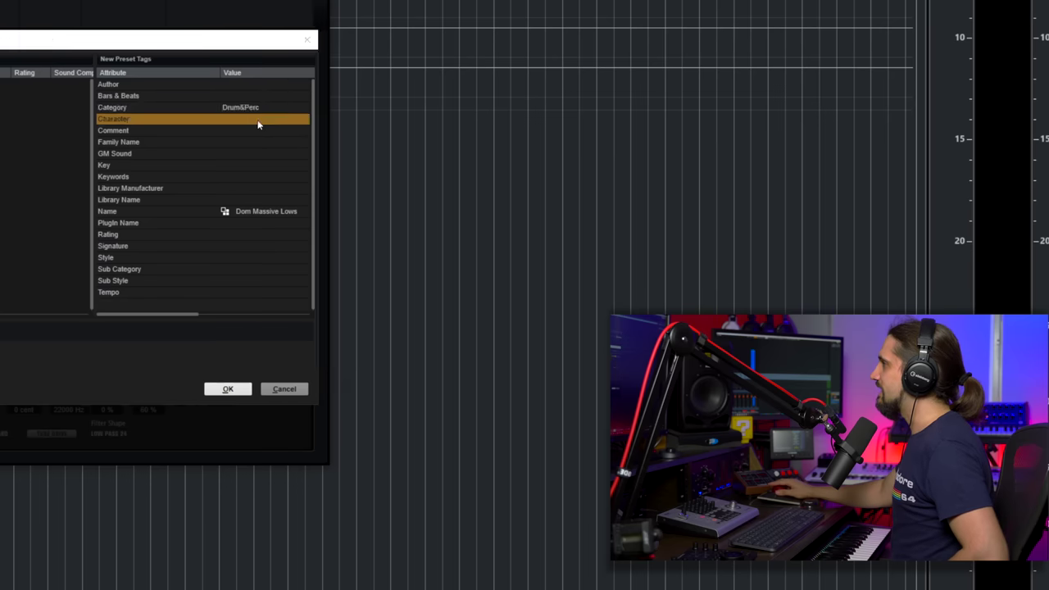
left_click(258, 120)
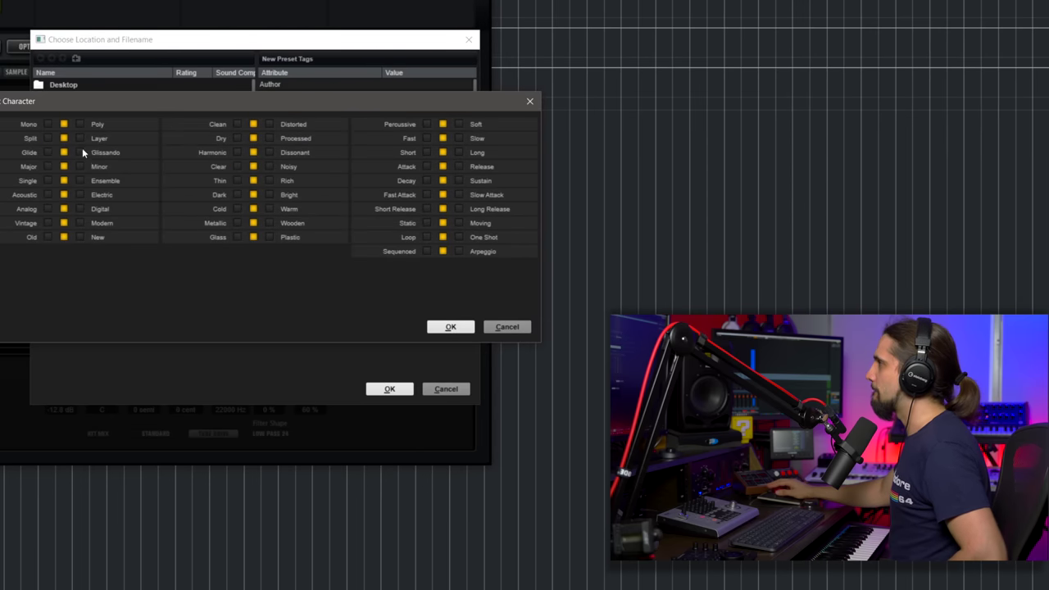
left_click(81, 223)
left_click(48, 237)
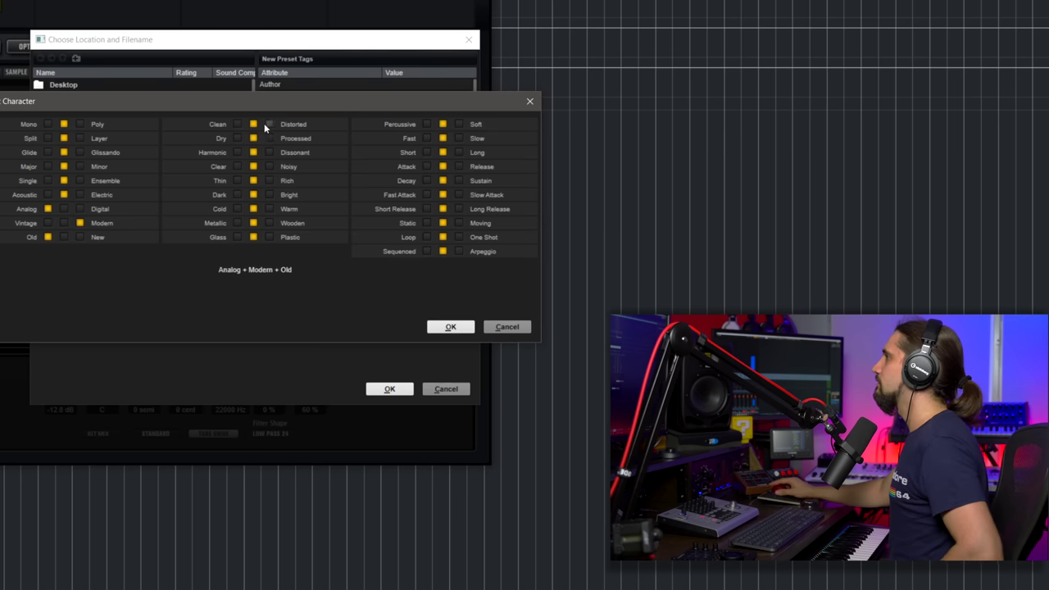
left_click(269, 124)
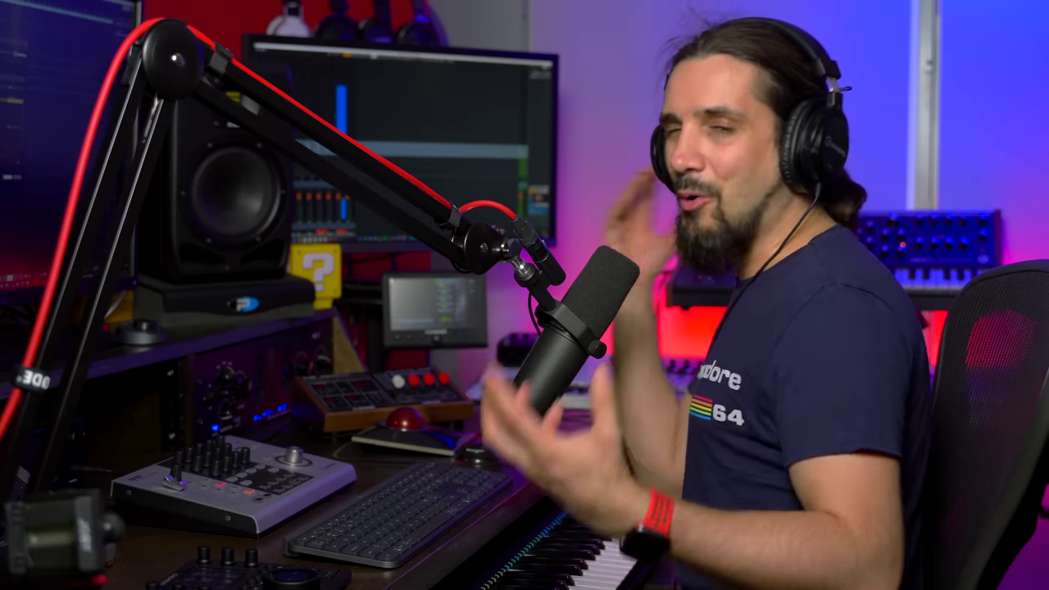